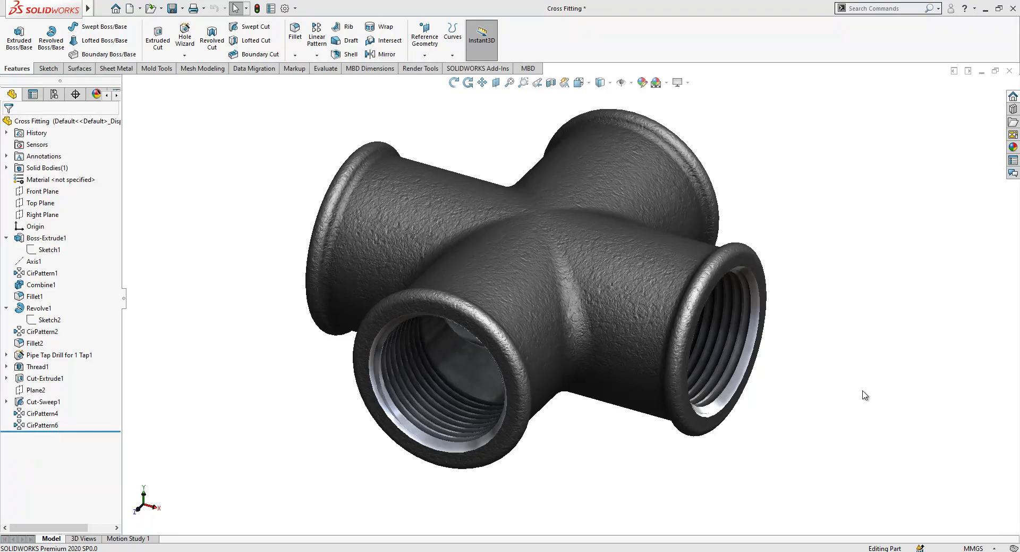
Create a new part document.
key(z)
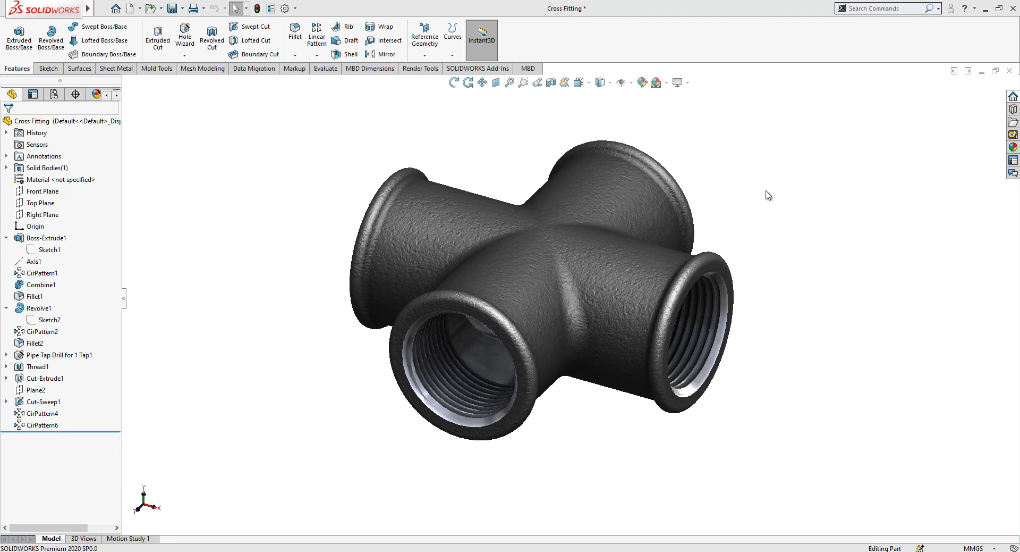
scroll(744, 170, down, 2)
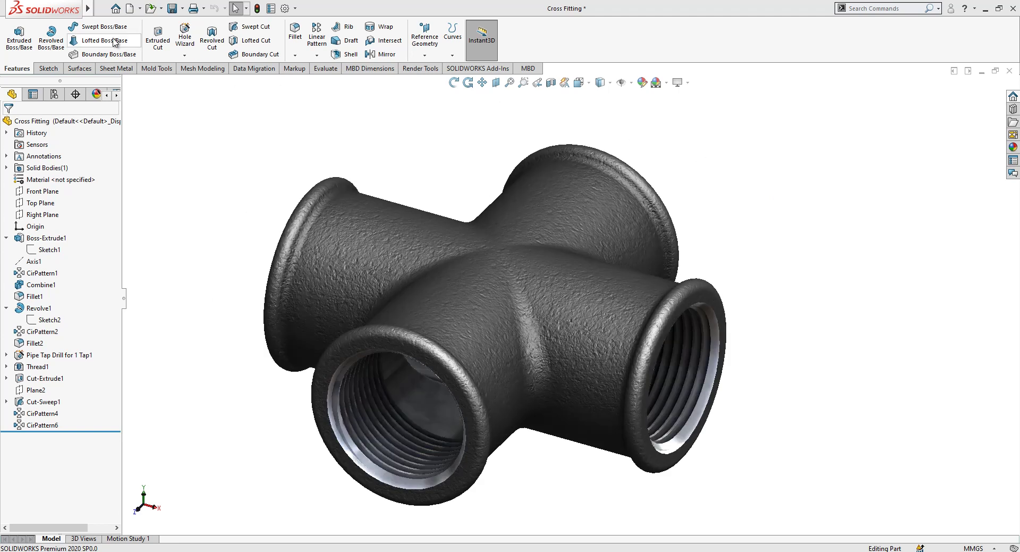
click(129, 11)
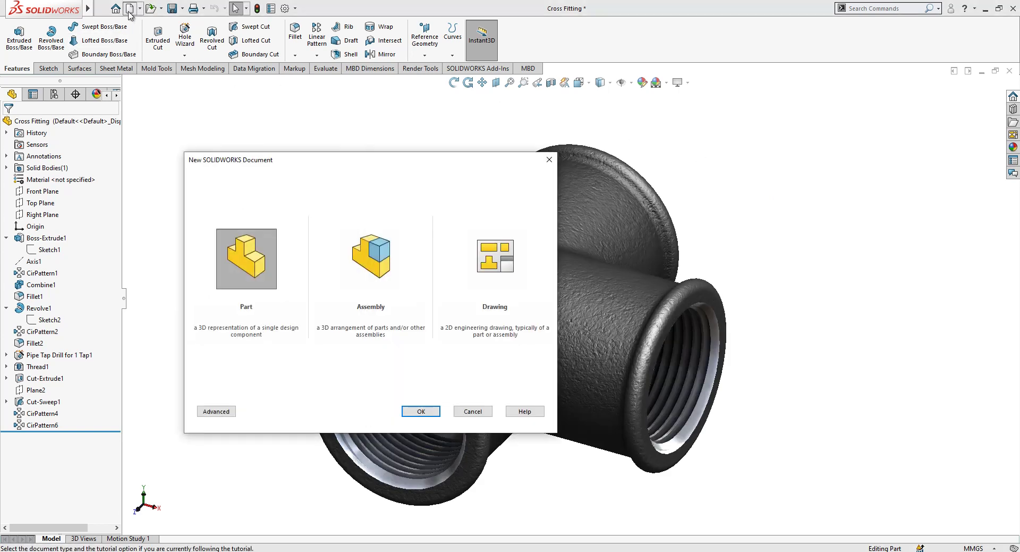
click(428, 413)
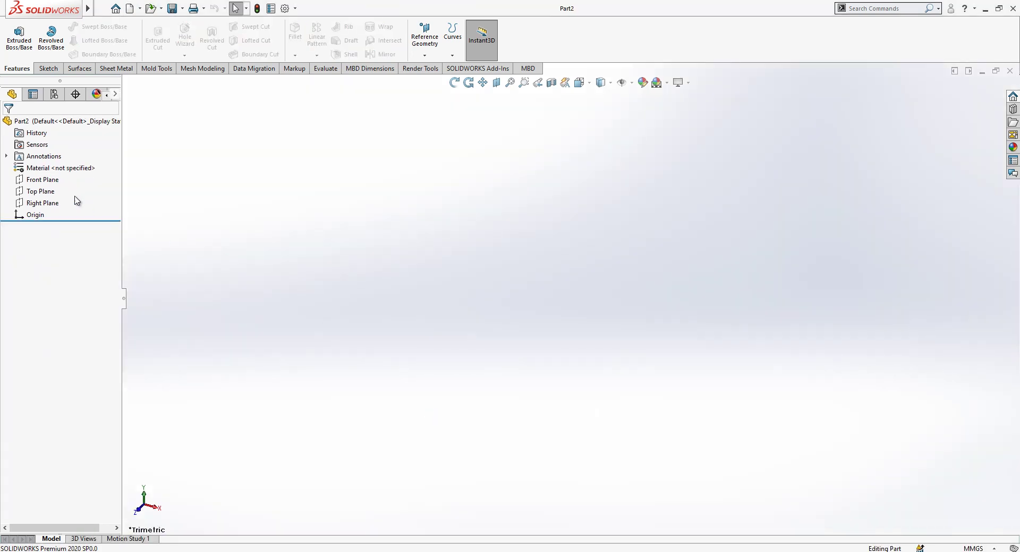
Sketch a circle about 81 mm in diameter on the Front Plane, centred on the origin.
click(42, 179)
click(62, 161)
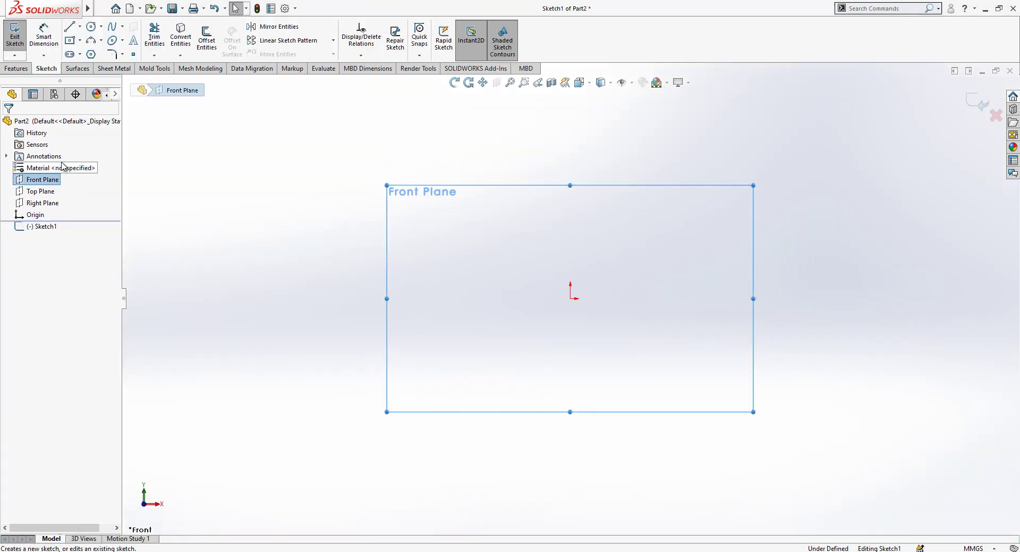
click(91, 26)
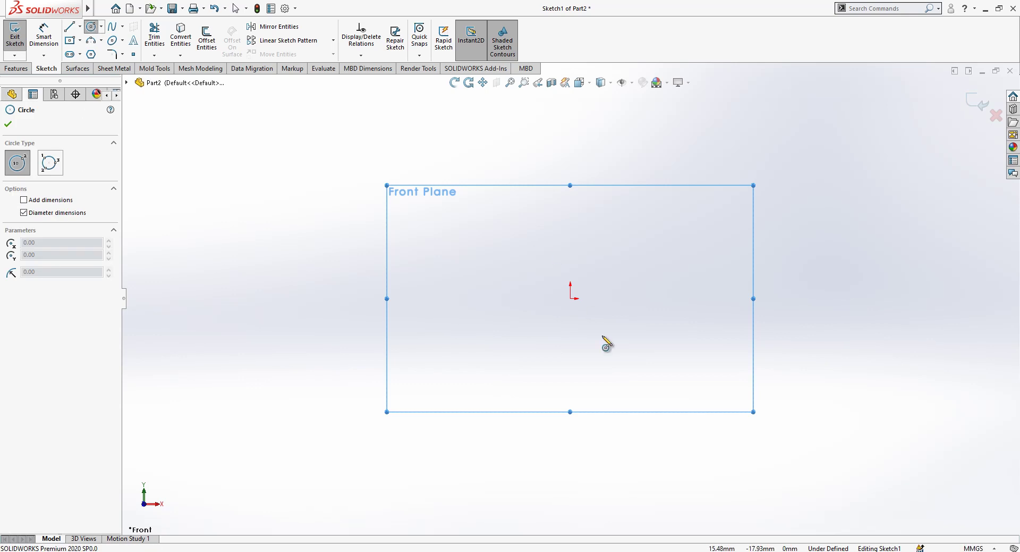
click(571, 298)
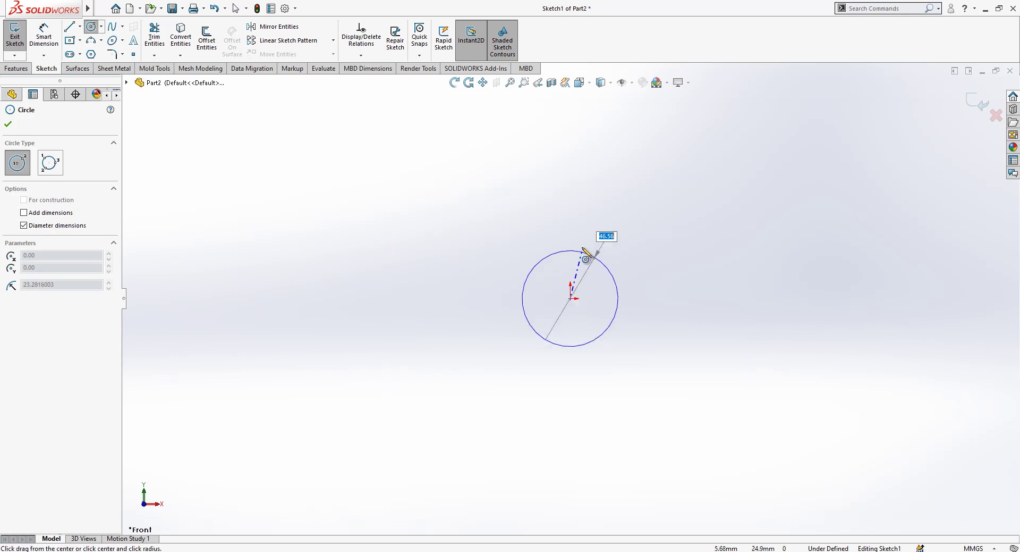
click(591, 217)
Dimension the circle's diameter as 37.5 mm.
click(40, 41)
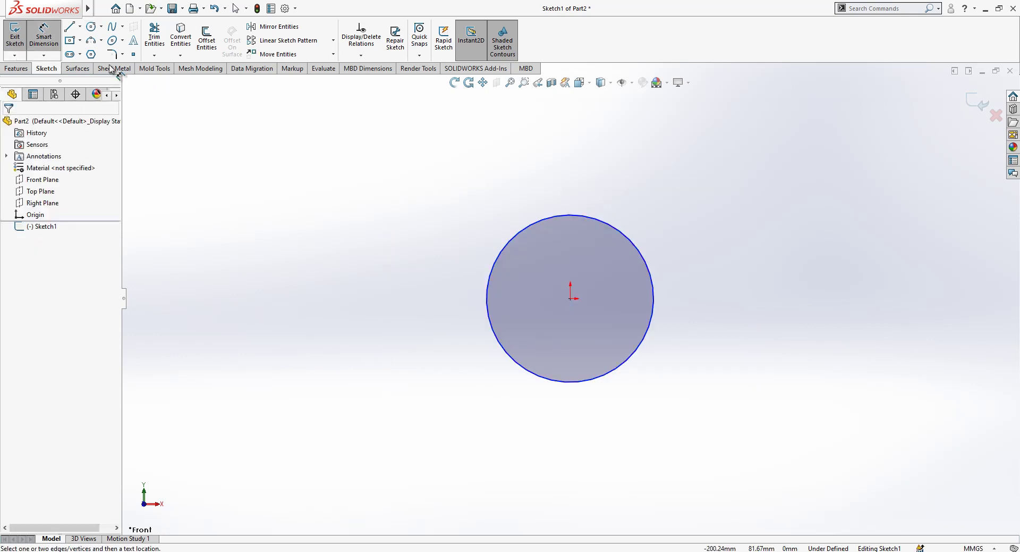
click(626, 238)
click(614, 261)
text(37.5)
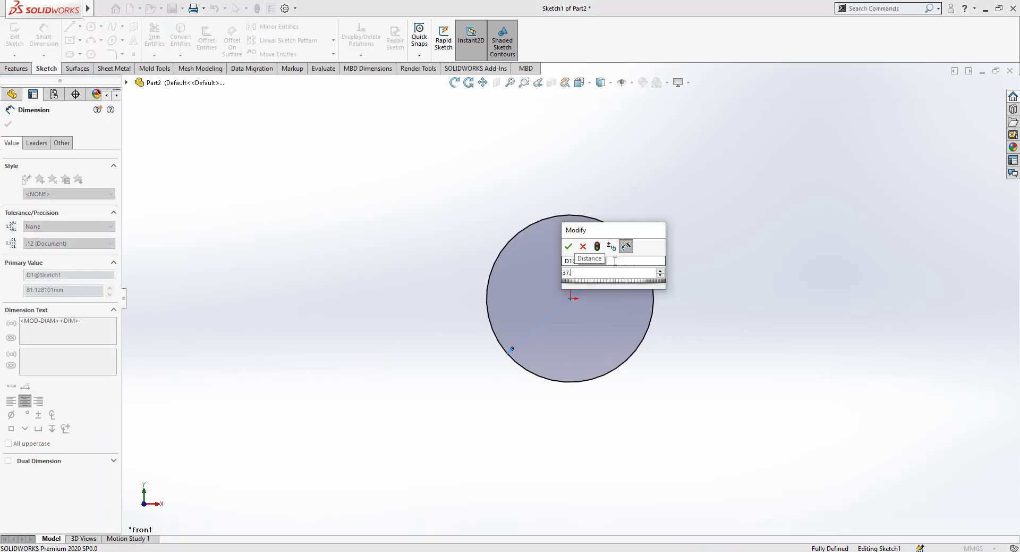
key(Return)
click(409, 193)
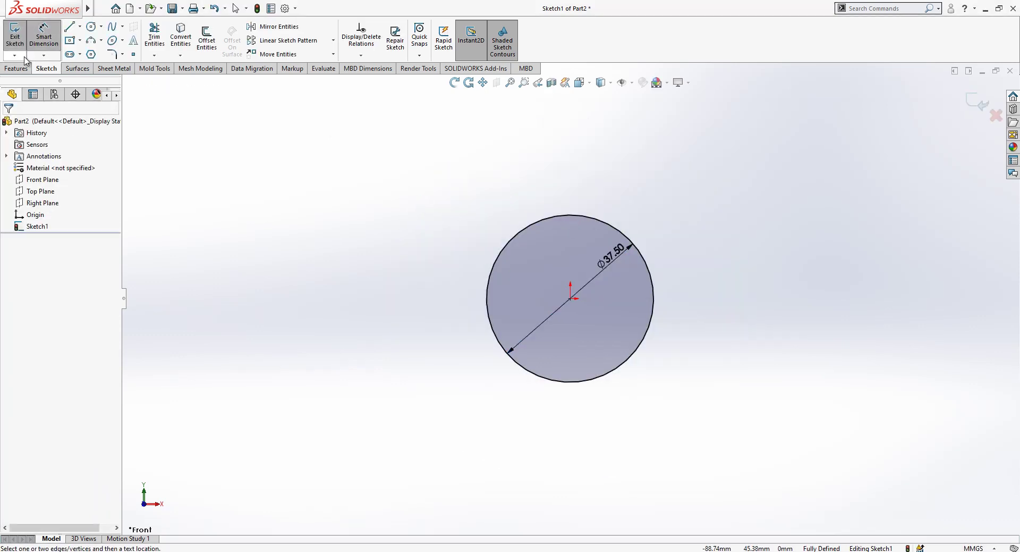
Extrude the circle as a solid boss with a Mid Plane end condition and a total depth of 88 mm.
click(16, 68)
click(16, 36)
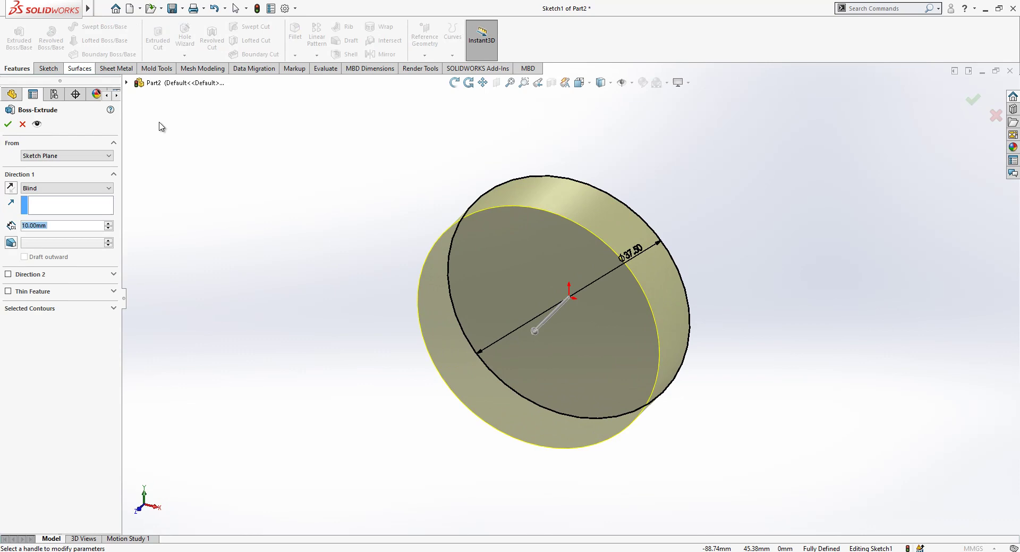
click(73, 189)
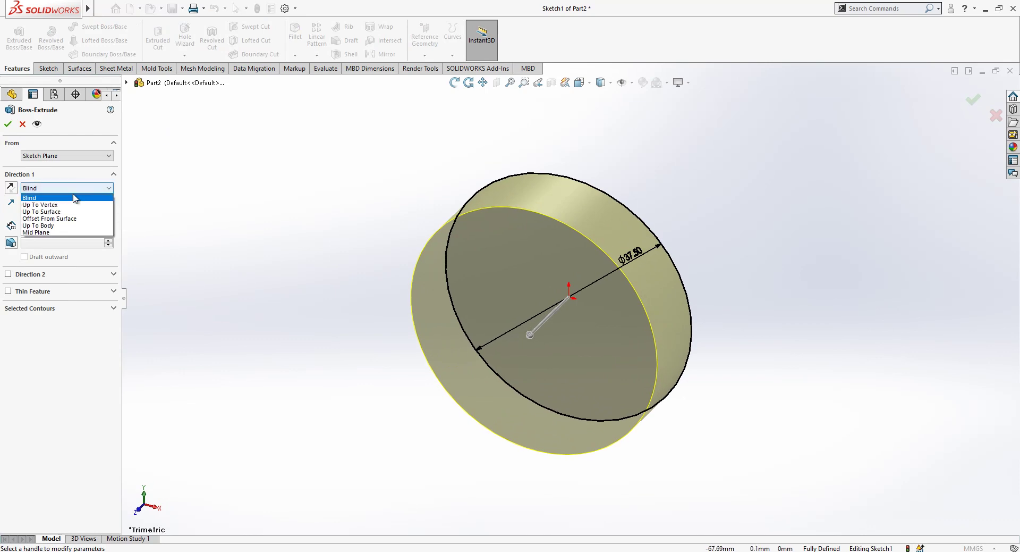
click(60, 233)
text(88)
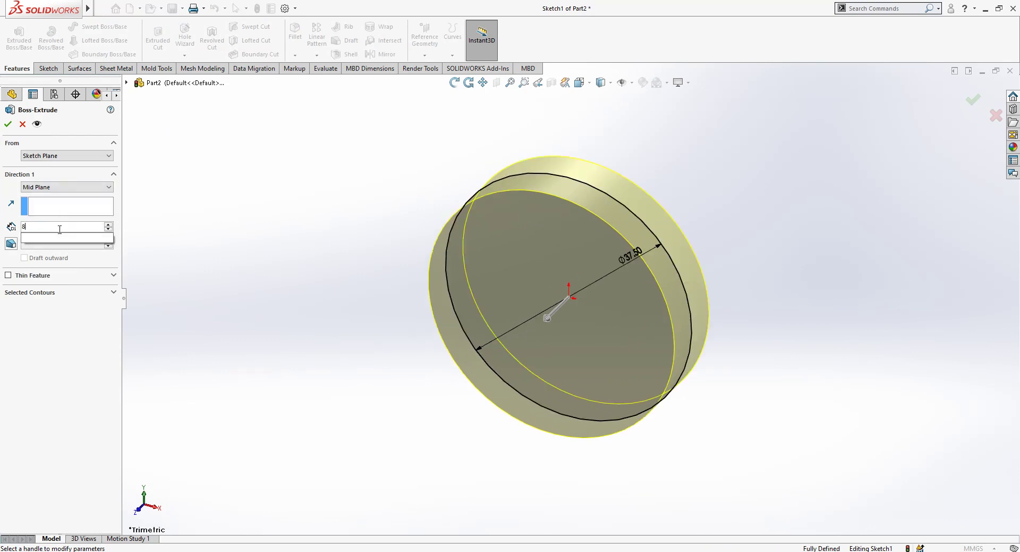
key(Return)
key(Return)
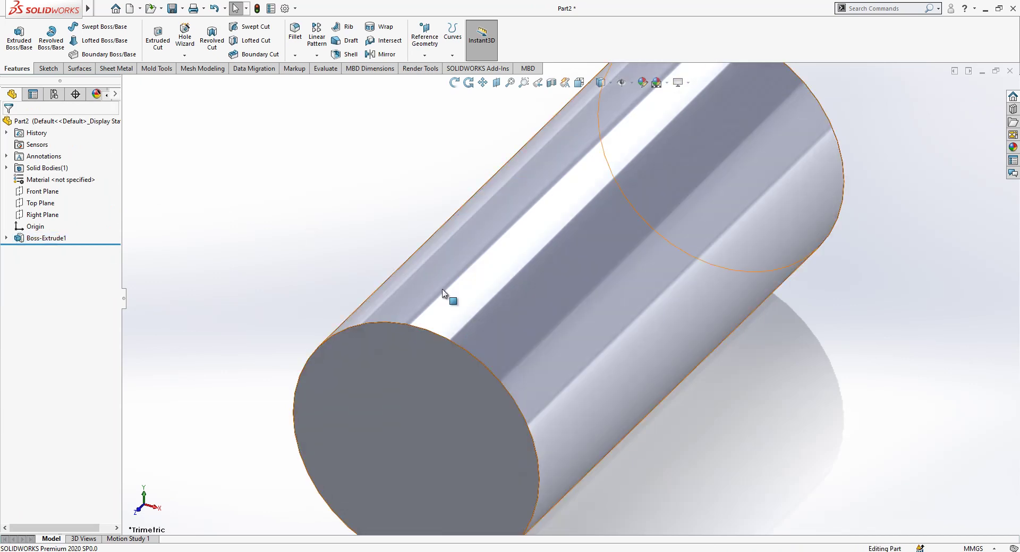
Sketch a horizontal line on the Right Plane along the cylinder's axis, spanning its full length, and make it construction geometry.
middle_drag(448, 296, 615, 376)
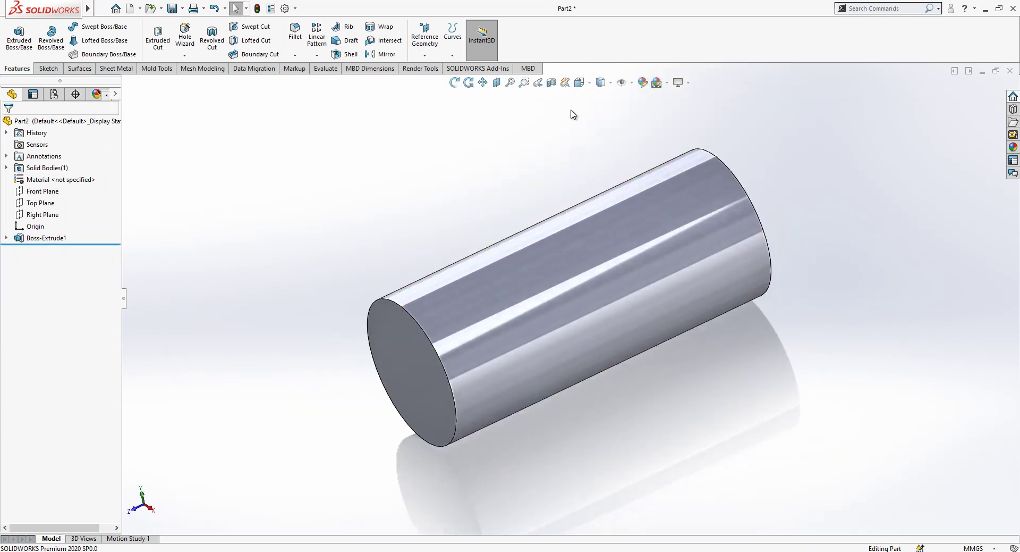
click(580, 82)
click(550, 258)
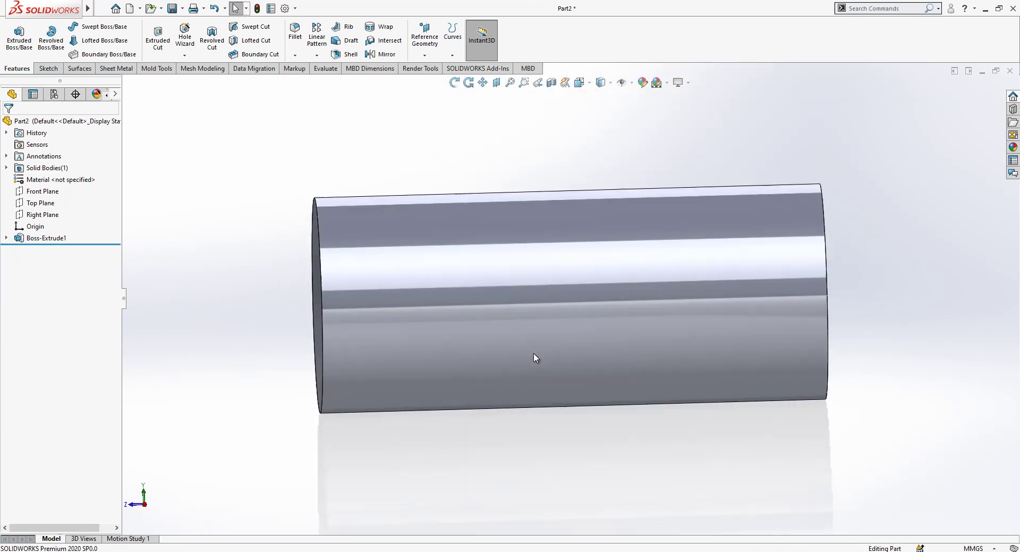
click(42, 214)
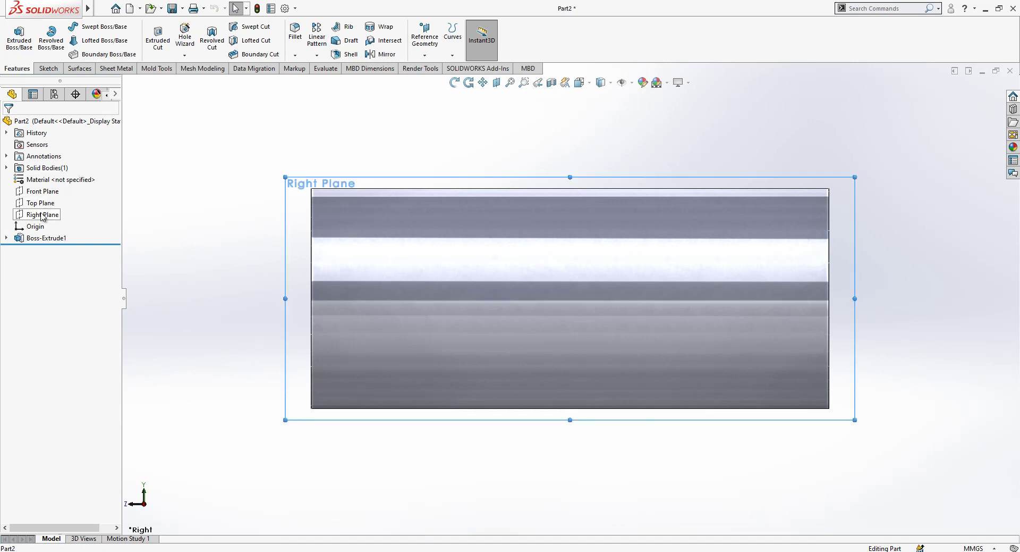
click(46, 198)
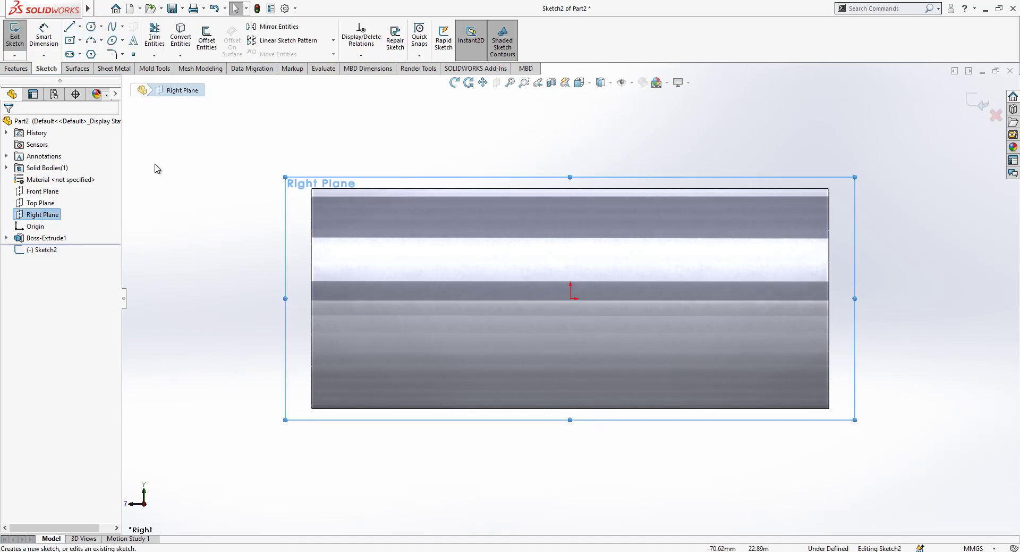
click(69, 26)
click(311, 299)
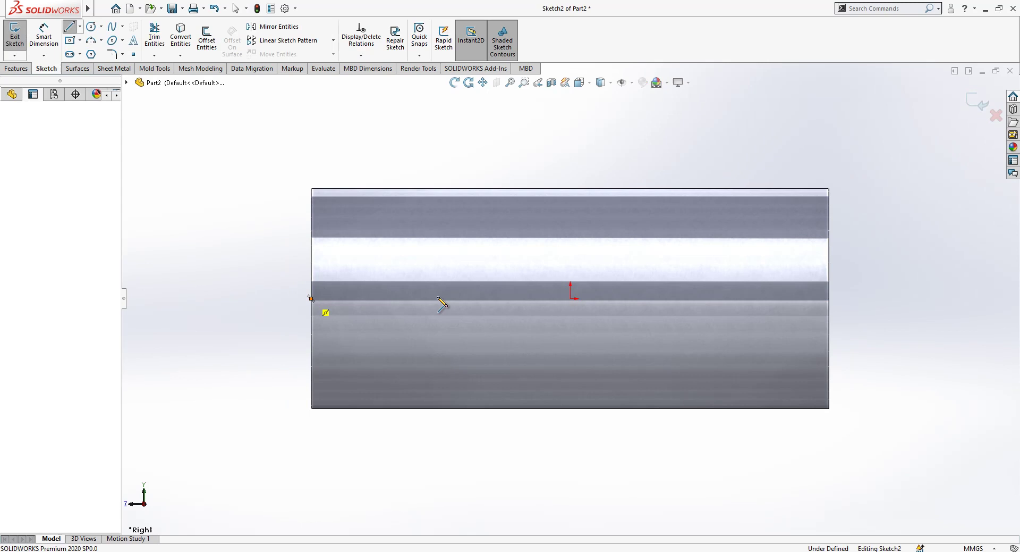
click(829, 299)
key(Escape)
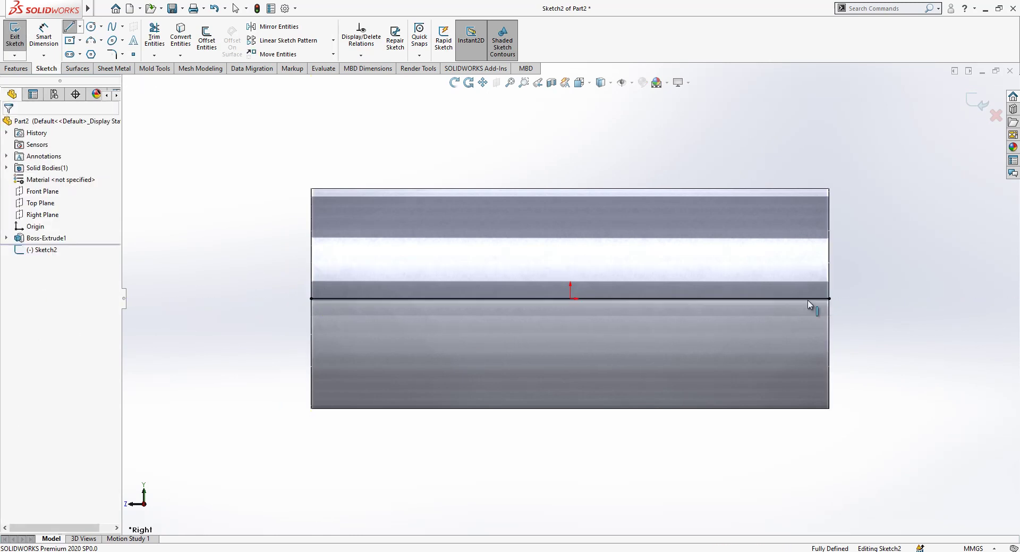
click(816, 299)
click(852, 270)
Draw a vertical line about 24 mm long upward from the origin and convert it to construction geometry.
key(l)
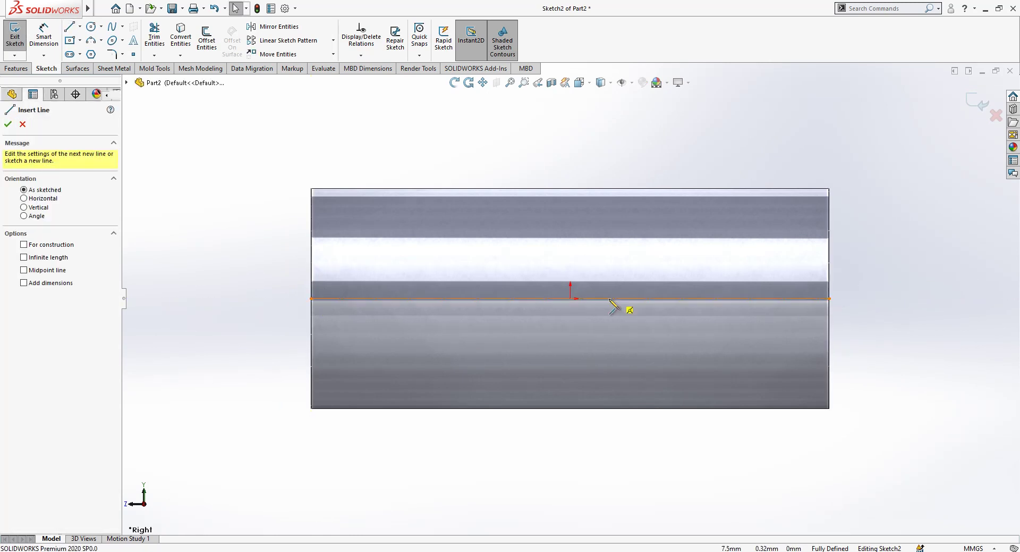
click(571, 298)
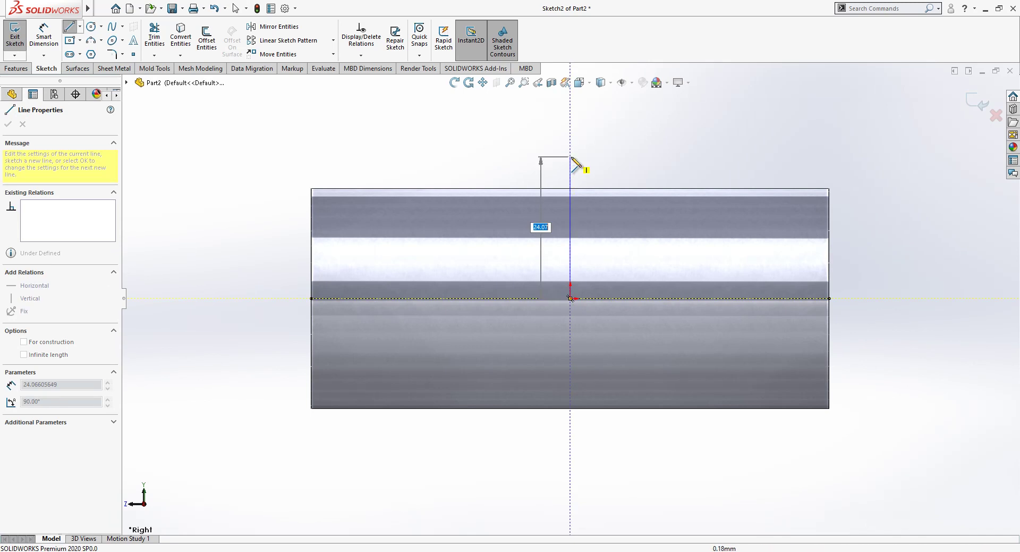
click(571, 157)
key(Escape)
click(570, 176)
click(618, 143)
key(Escape)
scroll(569, 242, down, 2)
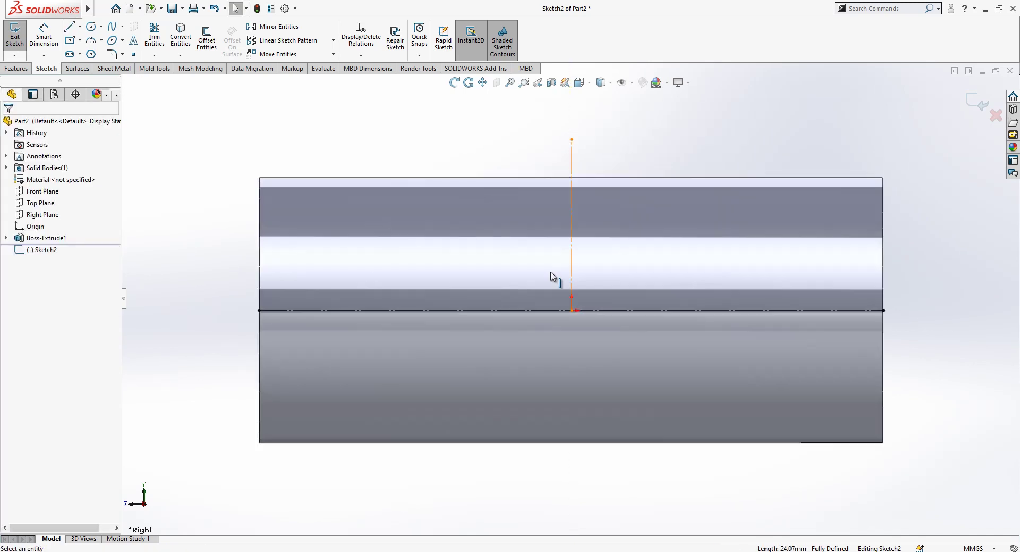
Sketch a three-point arc about 4.2 mm wide bulging above the cylinder's upper edge, starting at its left end corner.
click(93, 41)
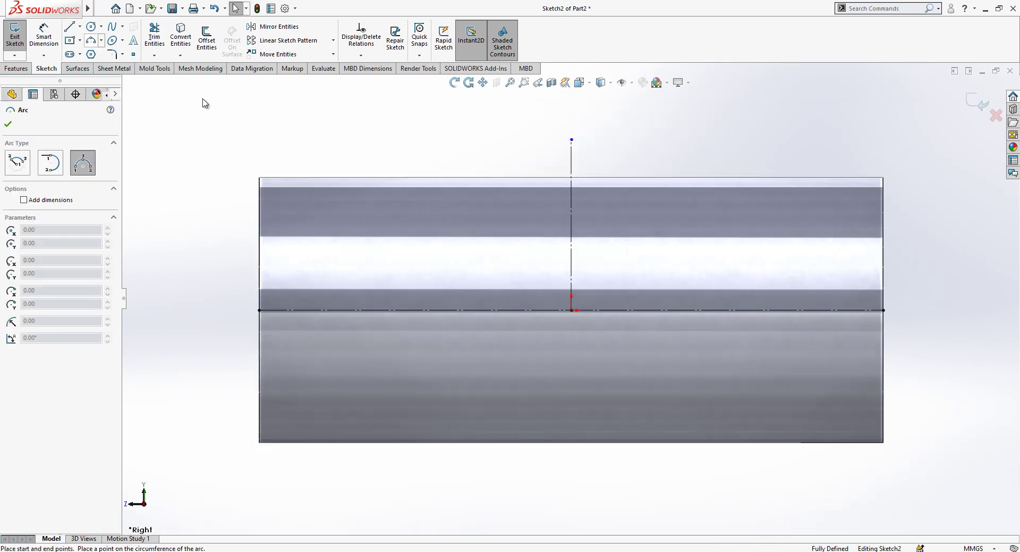
click(289, 177)
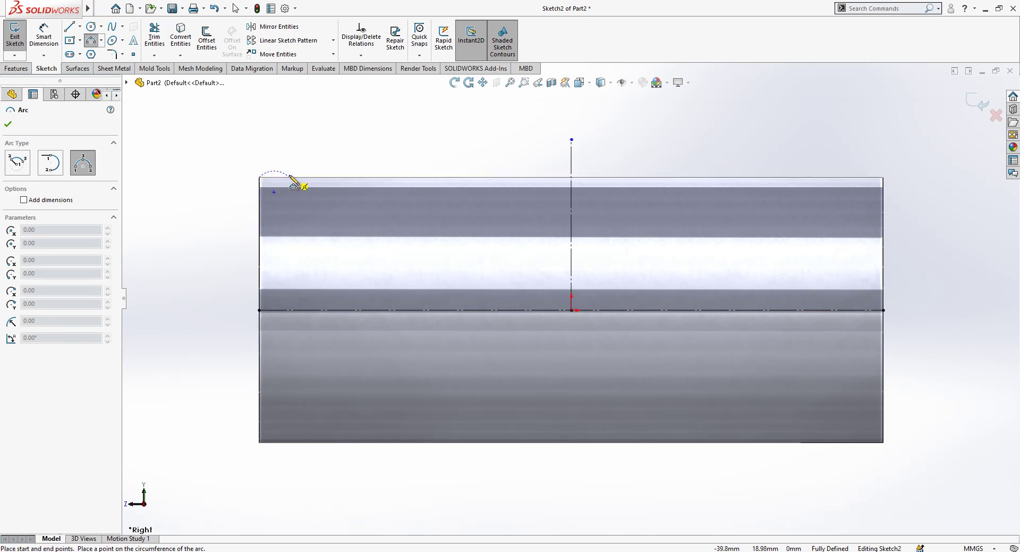
click(275, 162)
scroll(275, 163, down, 2)
key(Escape)
Close the arc's profile with a horizontal line joining its two endpoints along the cylinder's upper edge.
click(69, 26)
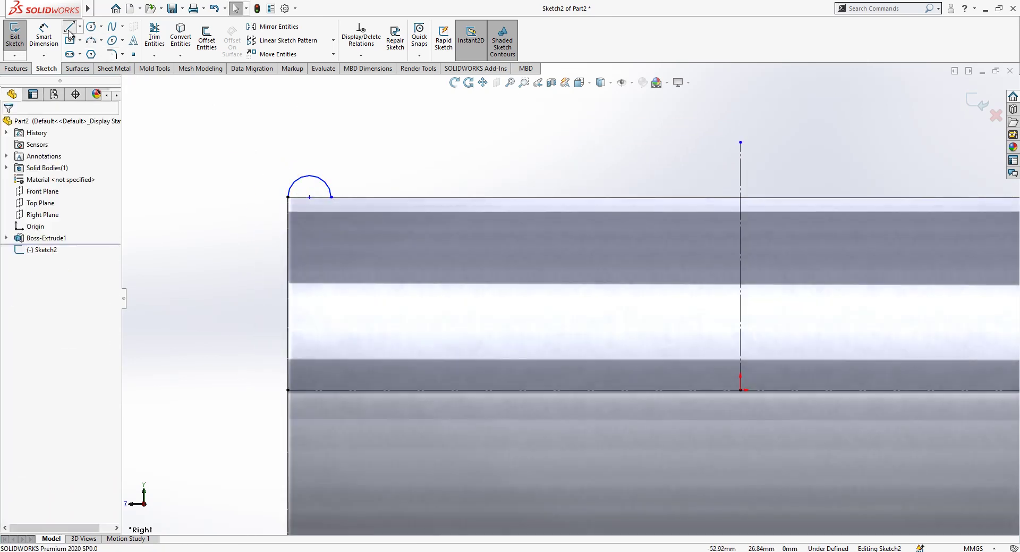
click(288, 197)
click(331, 197)
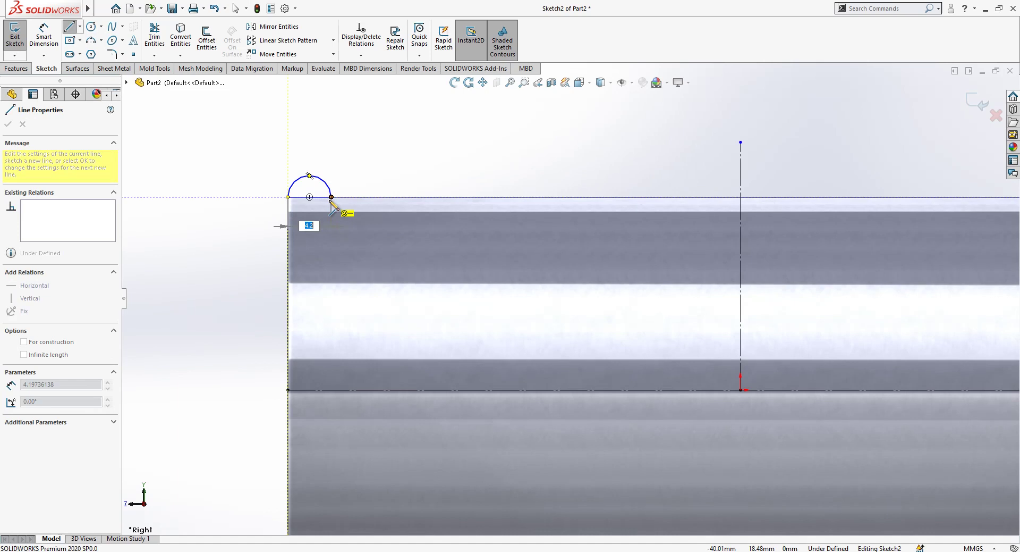
click(331, 197)
key(Escape)
scroll(364, 192, up, 1)
scroll(390, 202, down, 1)
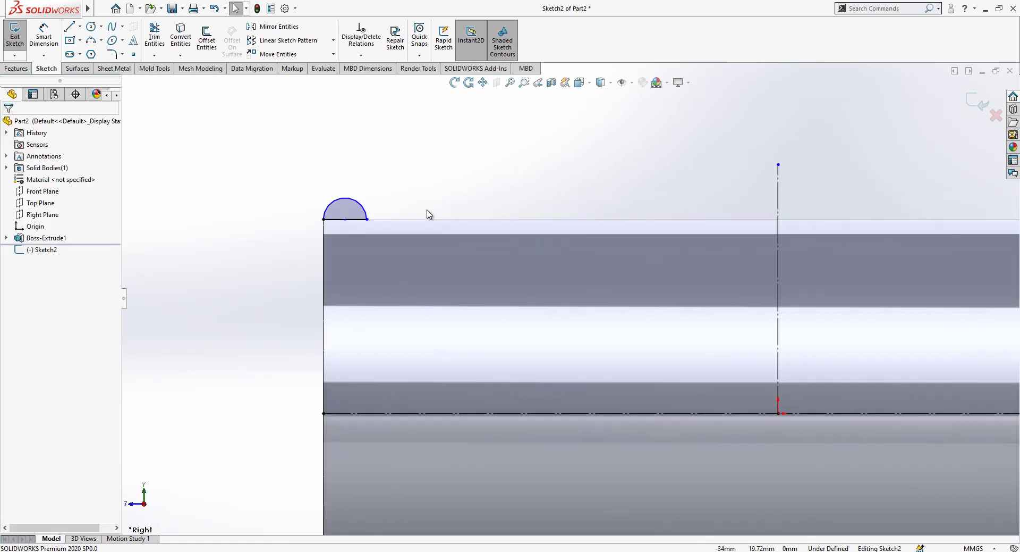
Dimension the length of the line closing the arc as 4 mm.
scroll(420, 202, down, 1)
scroll(482, 230, up, 1)
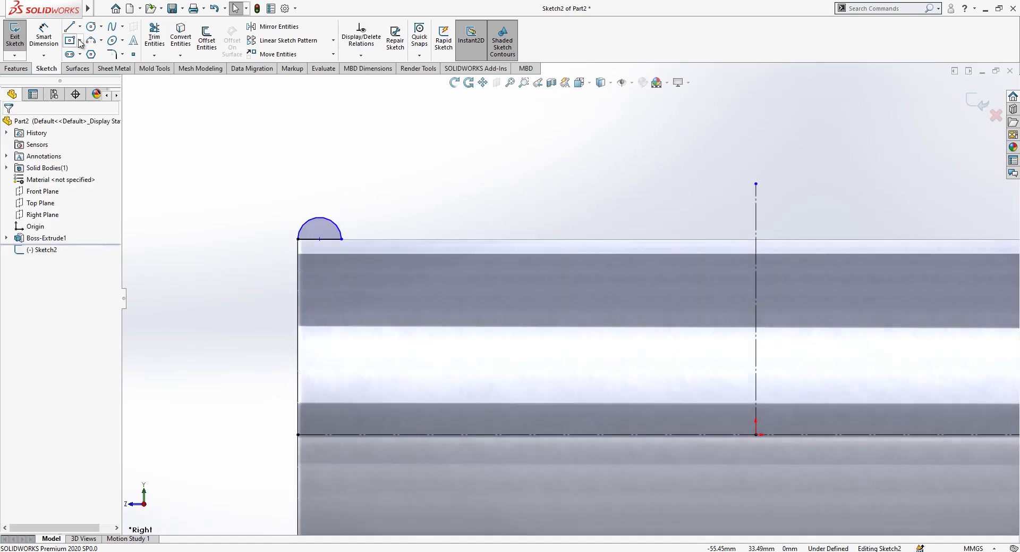
click(53, 48)
click(330, 243)
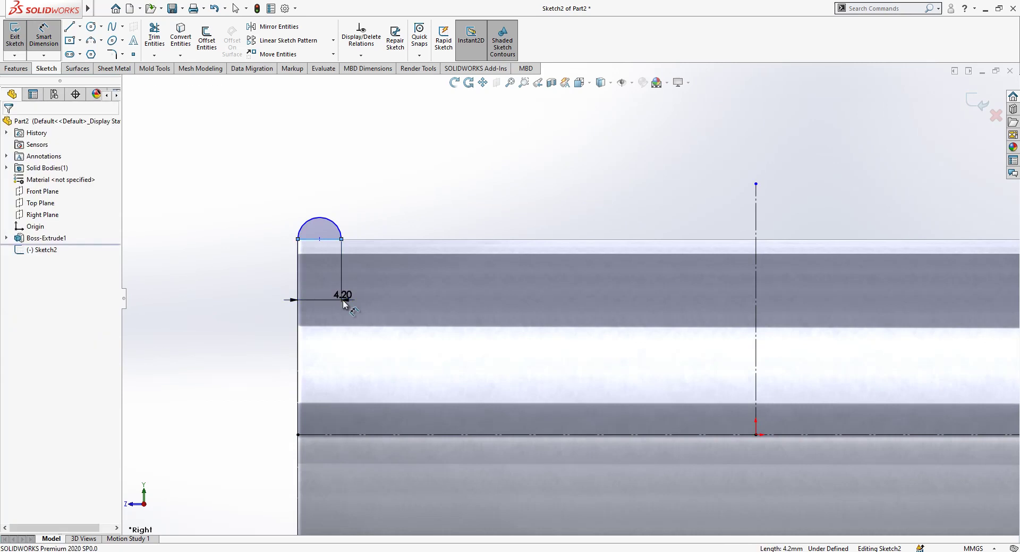
click(342, 298)
text(4)
key(Return)
click(395, 197)
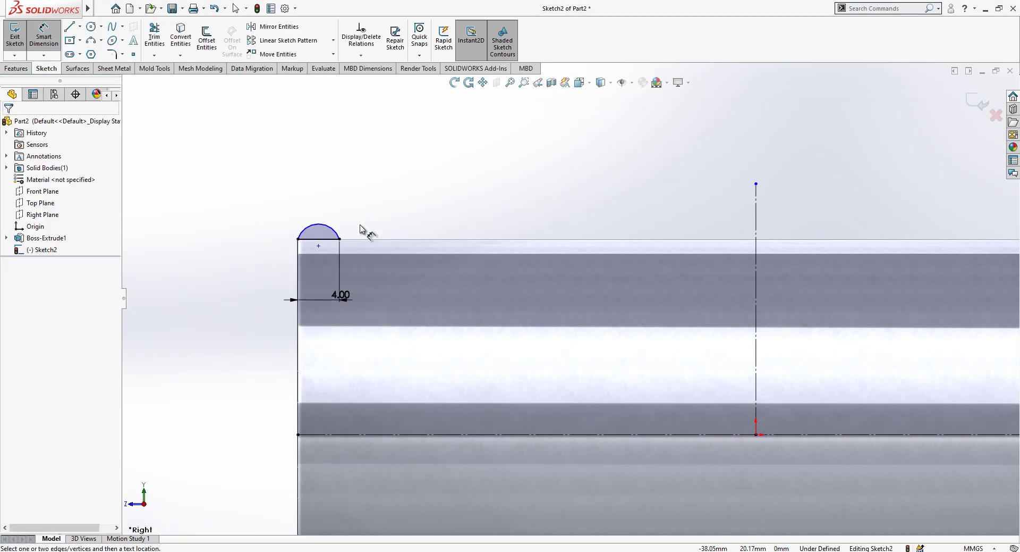
scroll(364, 235, up, 1)
scroll(440, 262, down, 2)
scroll(549, 349, up, 2)
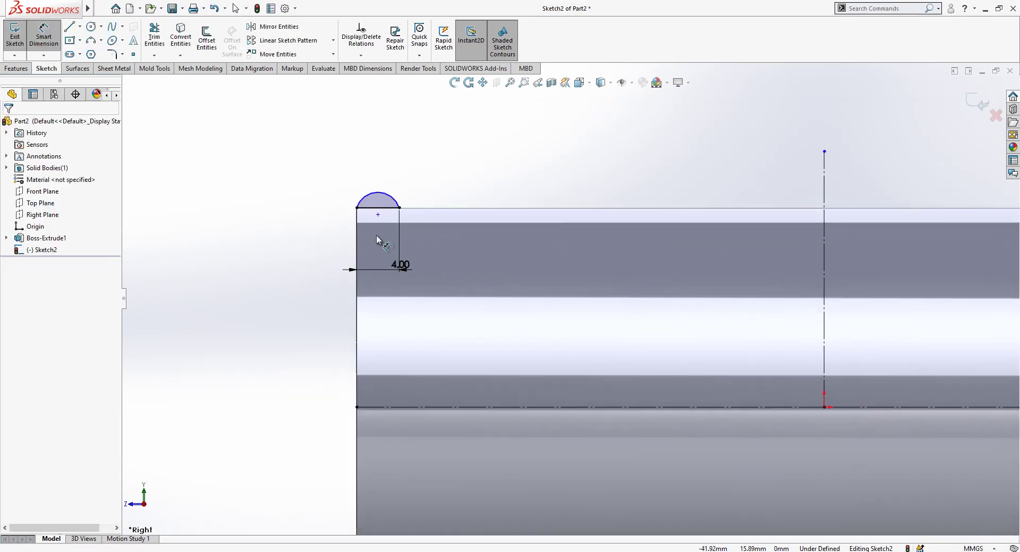
key(Escape)
click(378, 214)
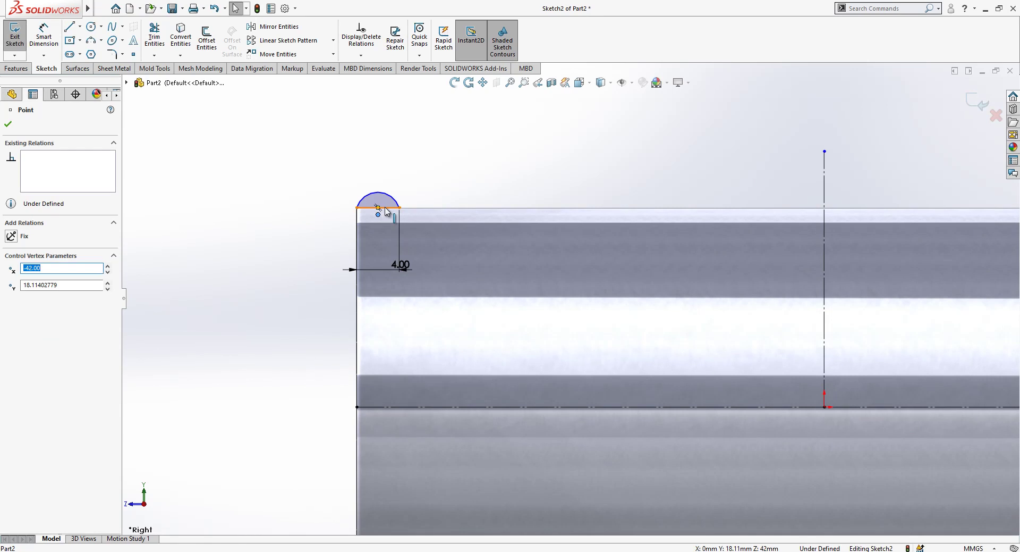
scroll(390, 211, down, 3)
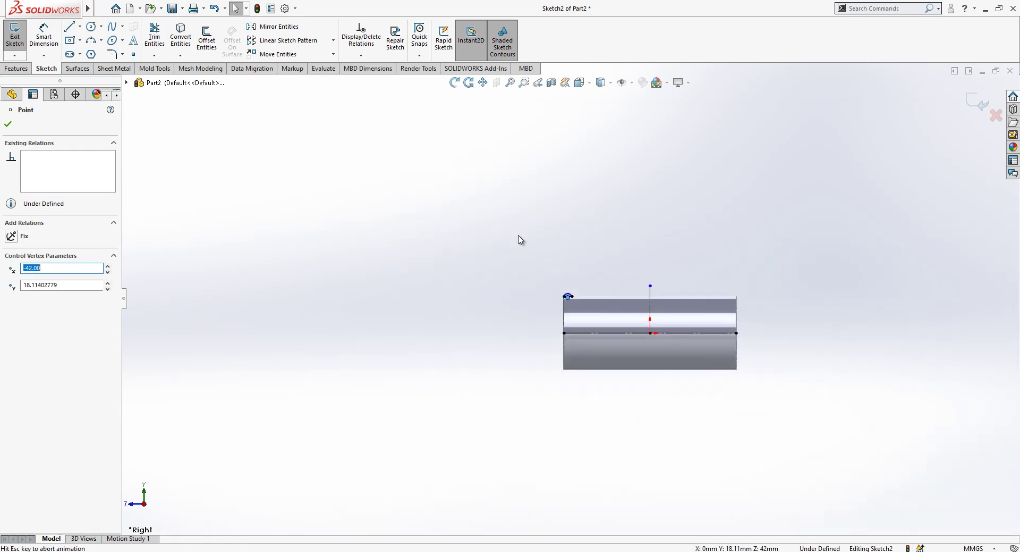
scroll(519, 239, up, 3)
scroll(534, 259, up, 3)
click(533, 246)
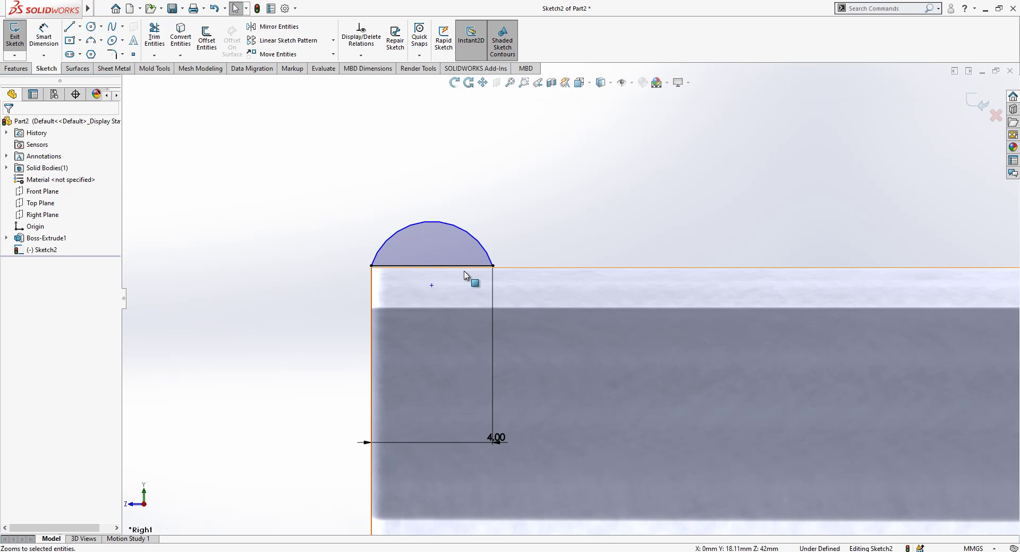
Add a midpoint relation between the arc's center point and the line closing its profile.
click(432, 285)
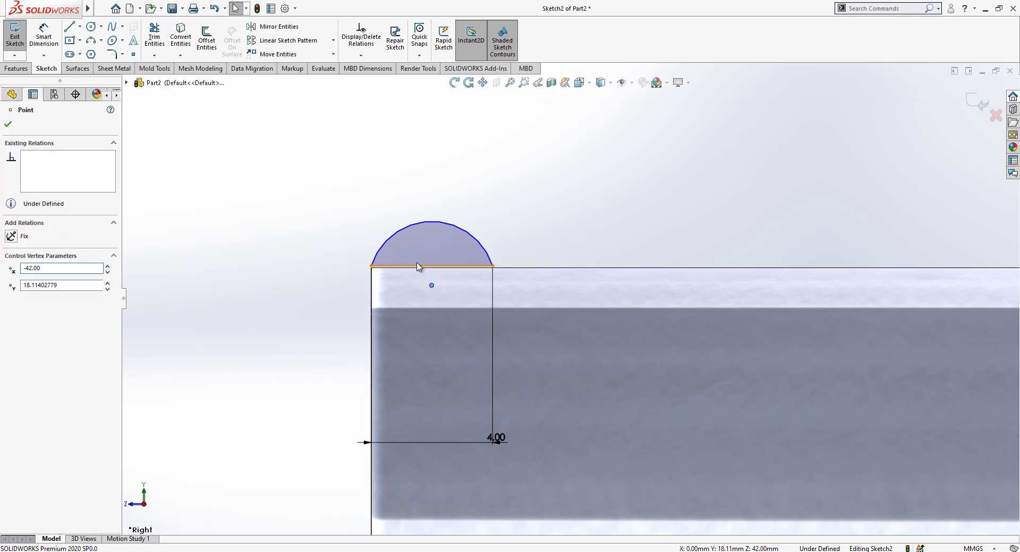
click(333, 271)
scroll(477, 283, up, 2)
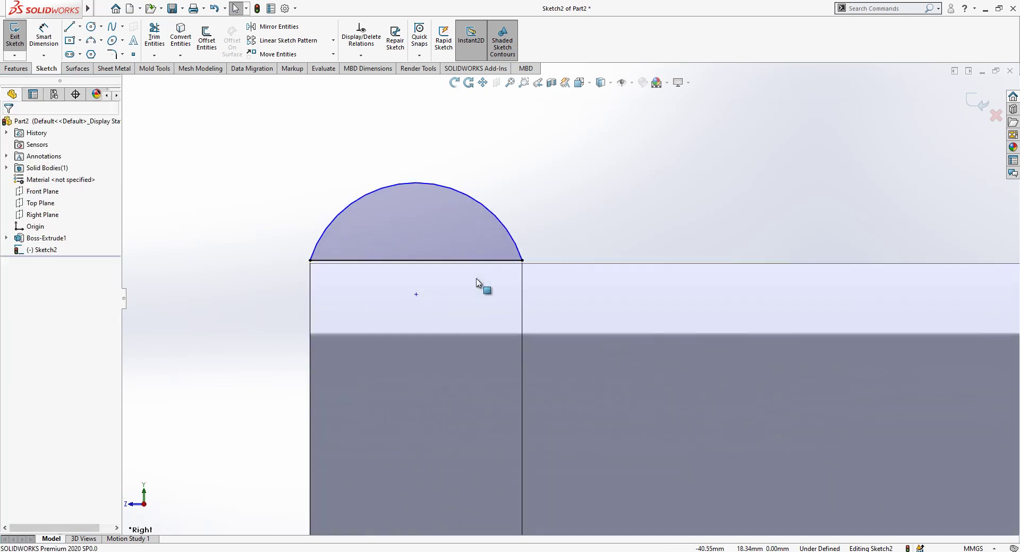
click(417, 294)
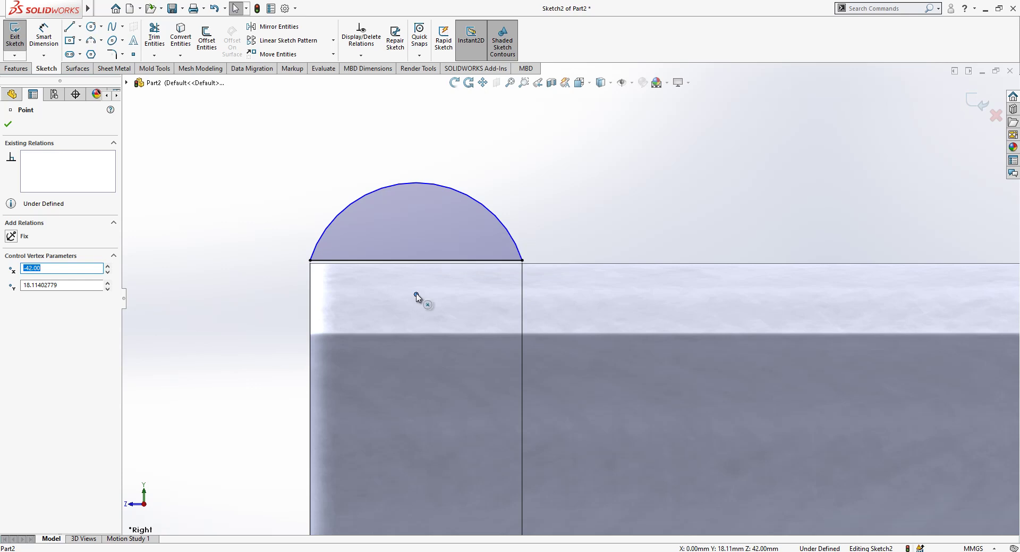
ctrl+click(383, 261)
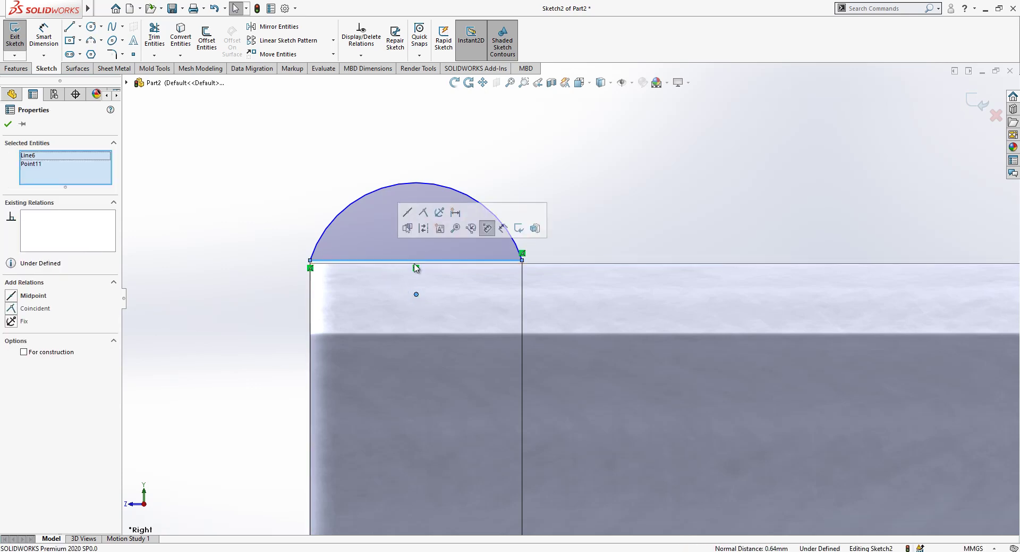
click(43, 295)
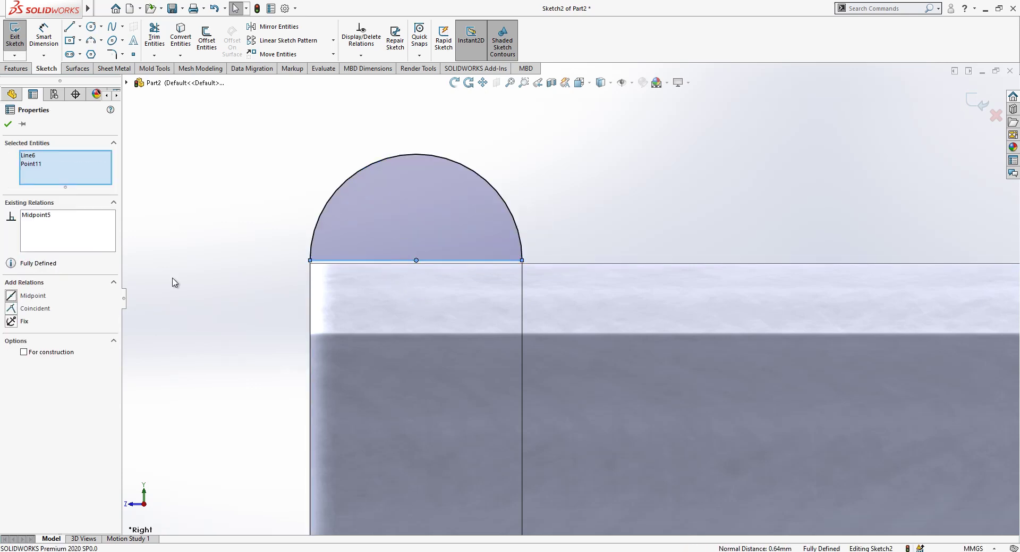
click(246, 270)
Mirror the arc and its closing line about the vertical construction line to the cylinder's other end.
key(f)
scroll(399, 246, up, 3)
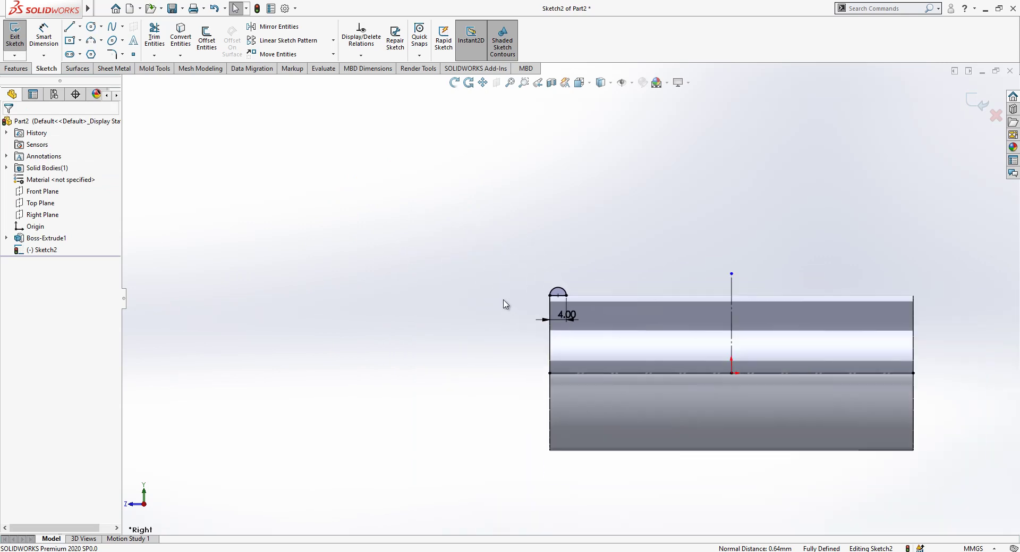
click(279, 27)
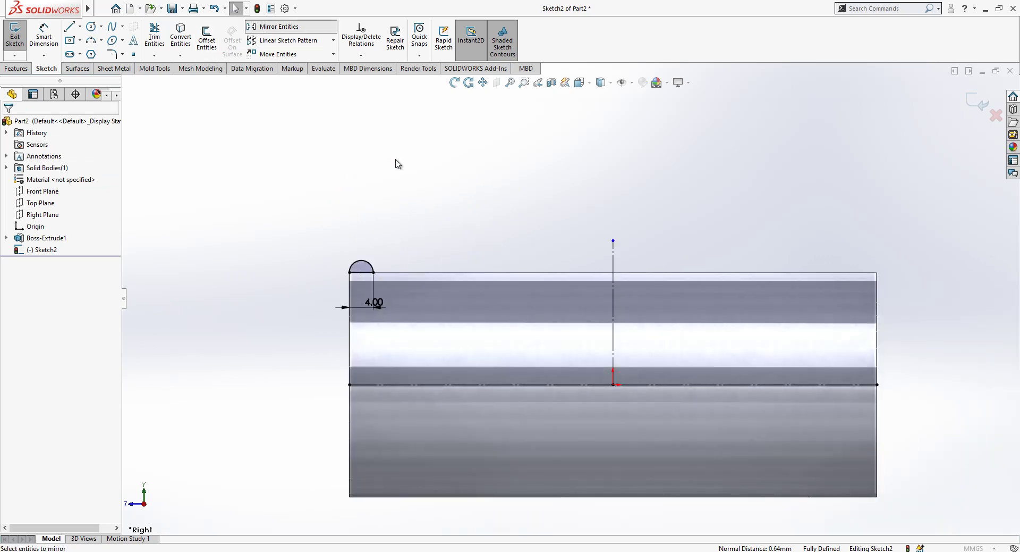
drag(439, 212, 318, 314)
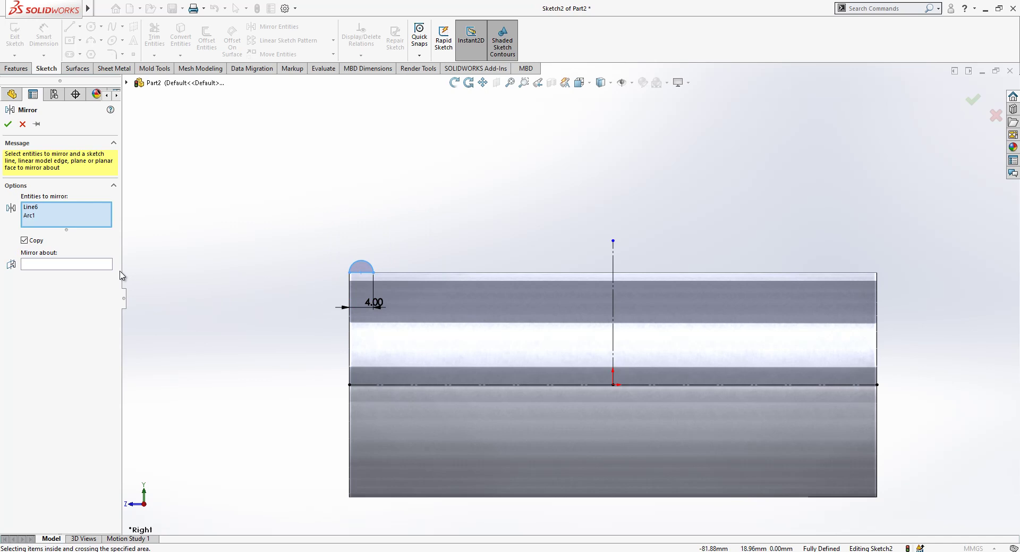
click(83, 264)
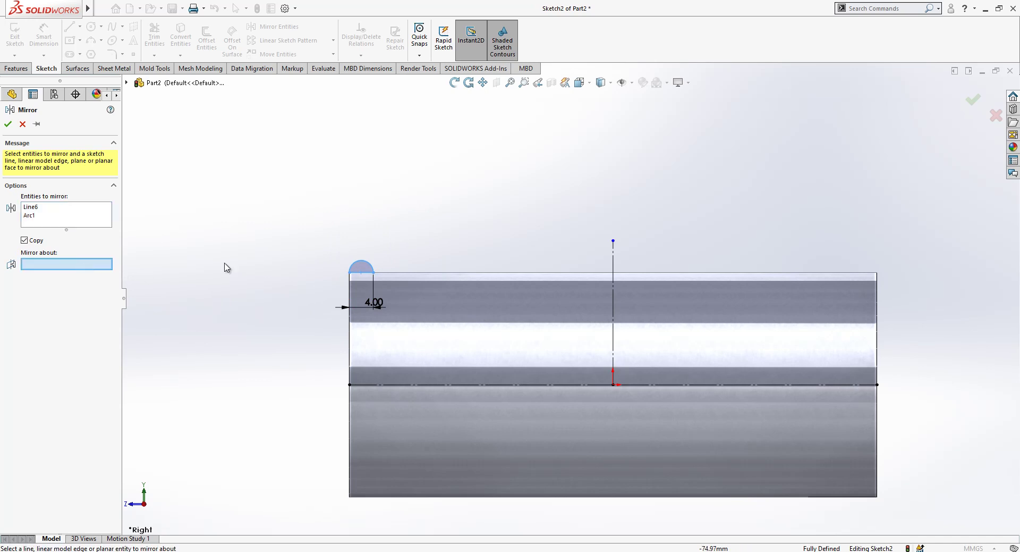
click(613, 293)
right_click(611, 294)
scroll(410, 202, up, 2)
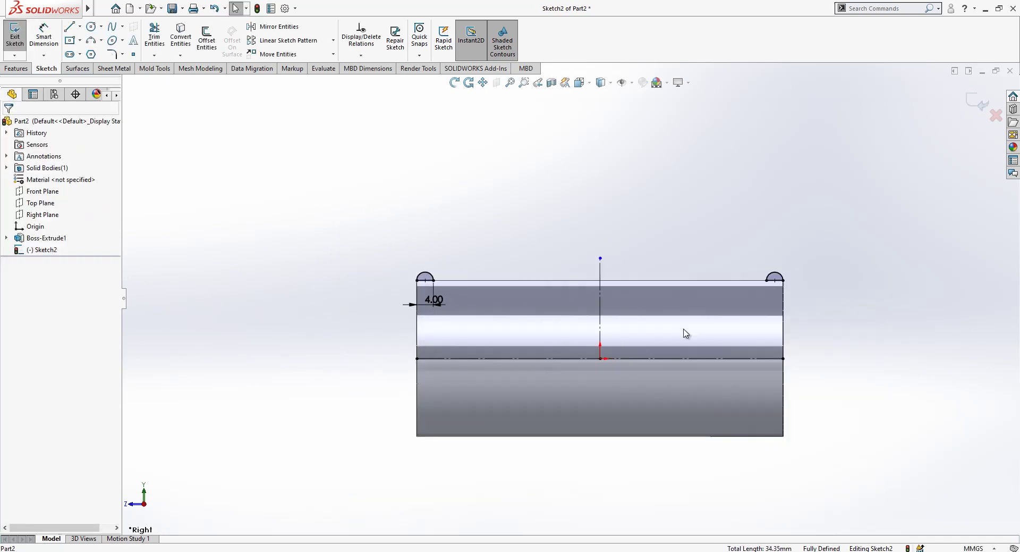
Revolve both half-round profiles 360° around the cylinder's horizontal centerline, merging the result.
scroll(700, 336, down, 2)
middle_drag(615, 330, 654, 338)
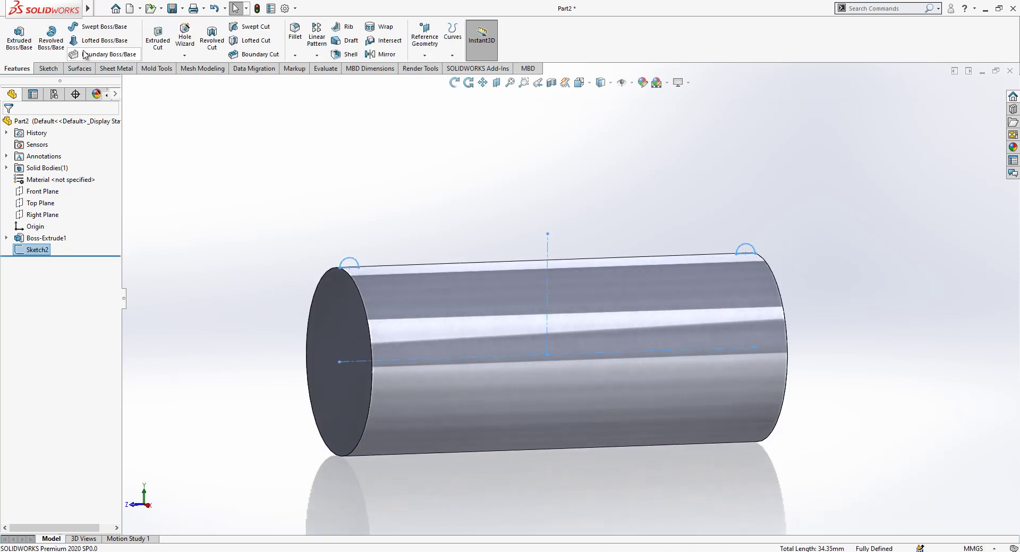
click(59, 42)
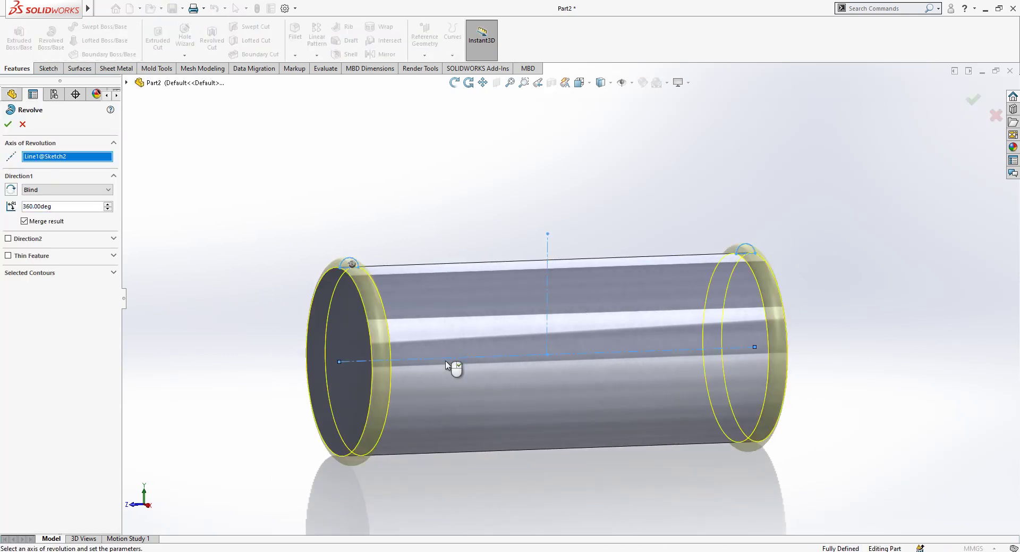
click(8, 125)
Fillet the edges where both rims meet the cylinder with a 2 mm radius, using only the cylinder's outer face as the selection.
middle_drag(440, 216, 572, 342)
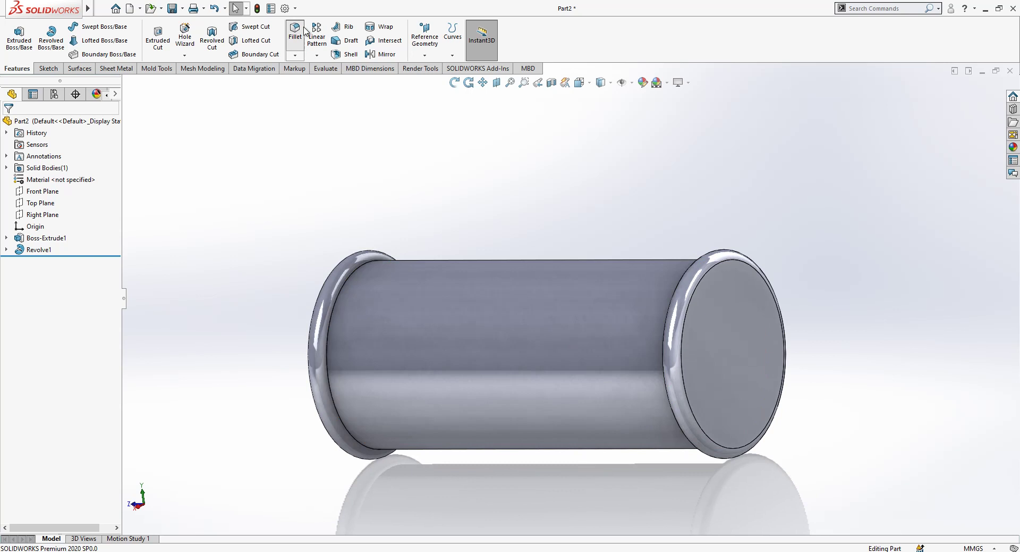
text(2)
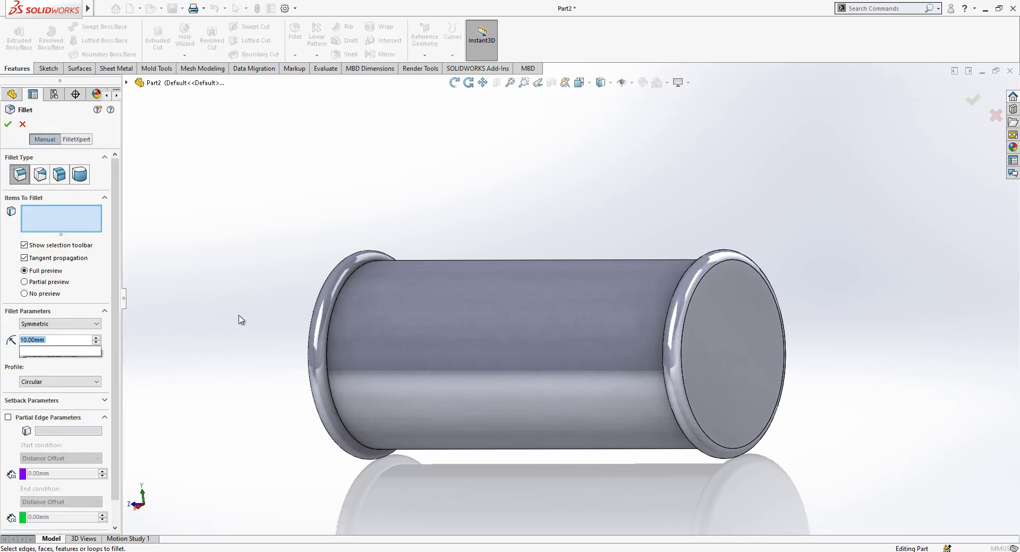
click(350, 274)
middle_drag(380, 287, 521, 292)
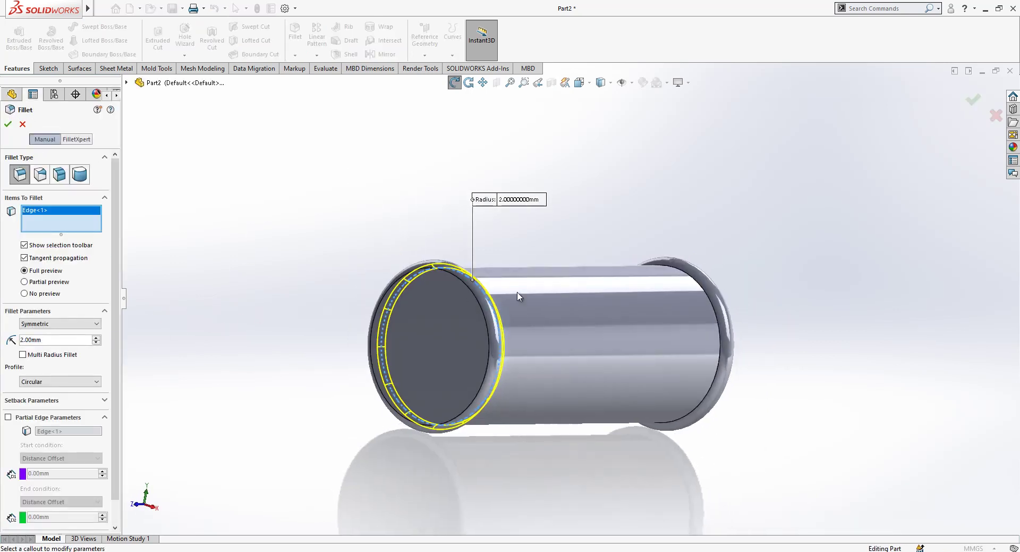
click(697, 287)
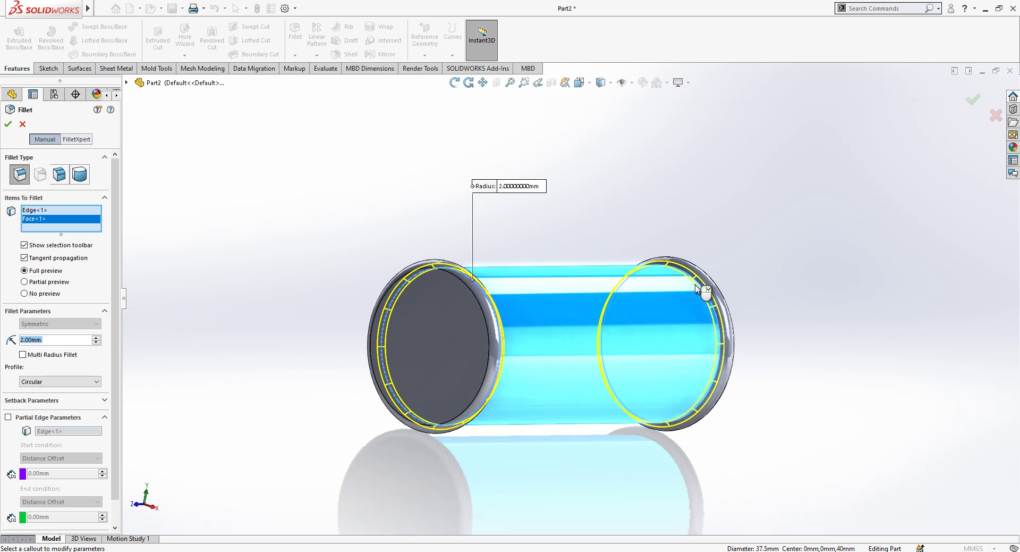
click(696, 287)
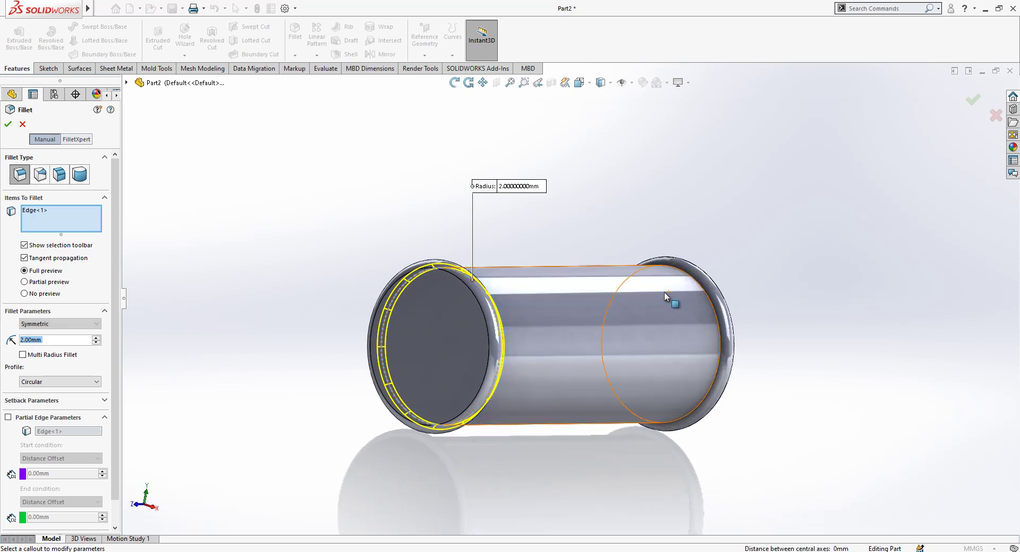
right_click(52, 216)
click(80, 221)
click(553, 295)
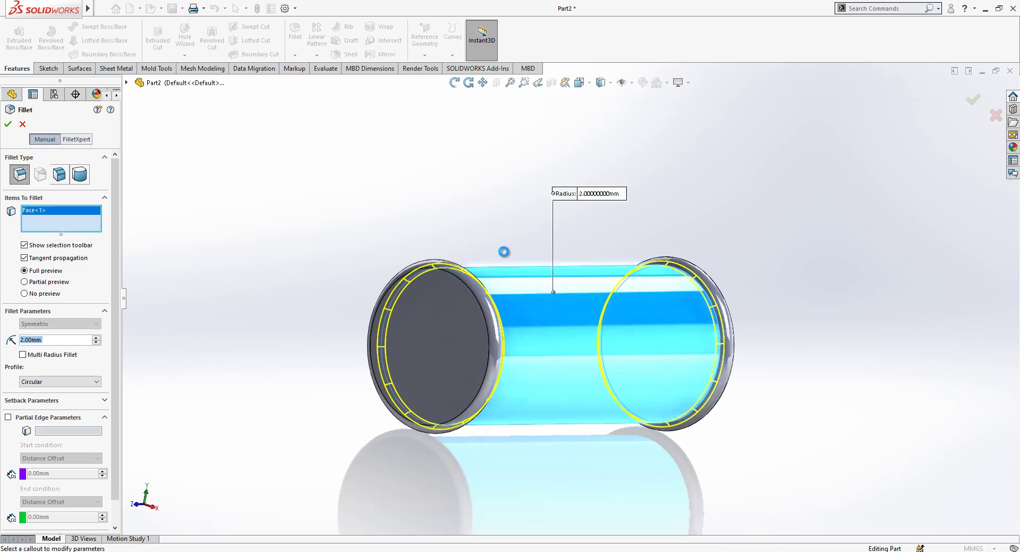
key(Return)
mouse_move(684, 279)
middle_down()
mouse_move(613, 290)
mouse_move(686, 288)
middle_up()
scroll(685, 287, down, 2)
scroll(502, 309, up, 2)
scroll(505, 317, down, 1)
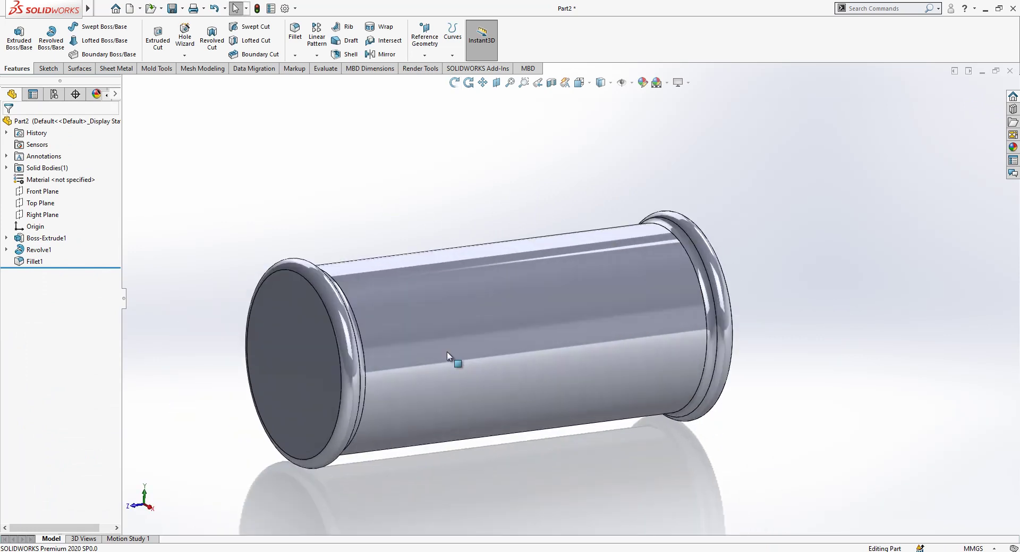
scroll(442, 215, up, 2)
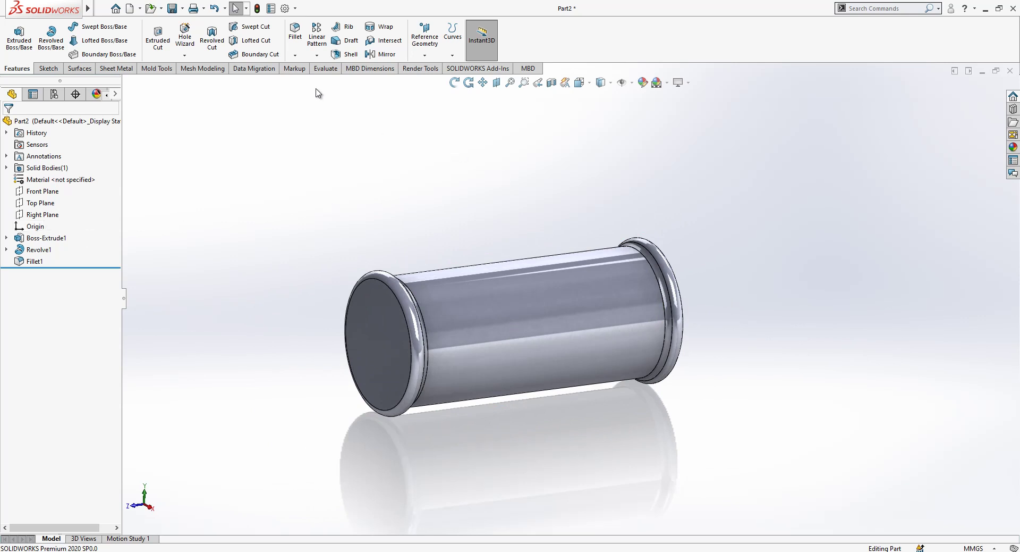
Create a reference axis through the origin, perpendicular to the Top Plane.
click(433, 55)
click(432, 83)
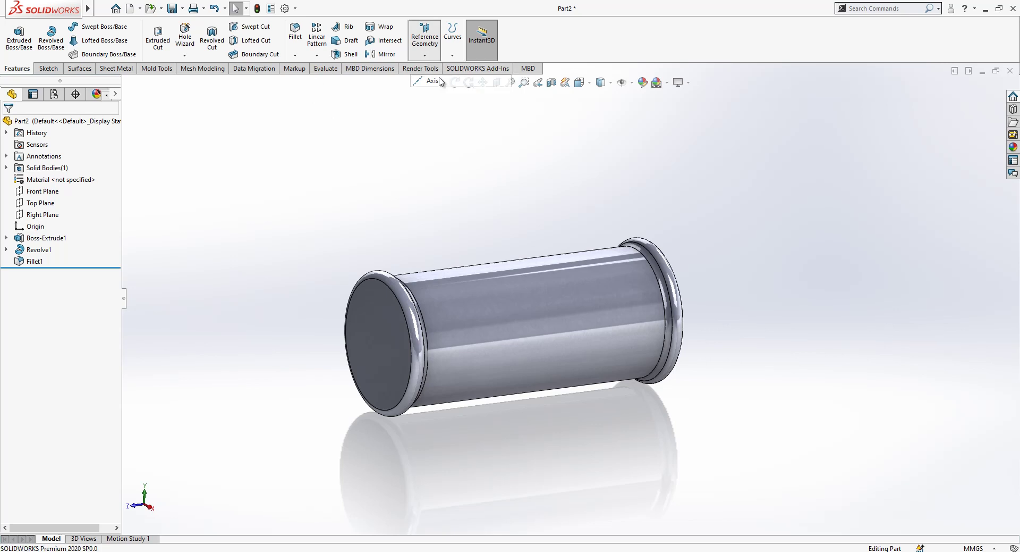
click(126, 83)
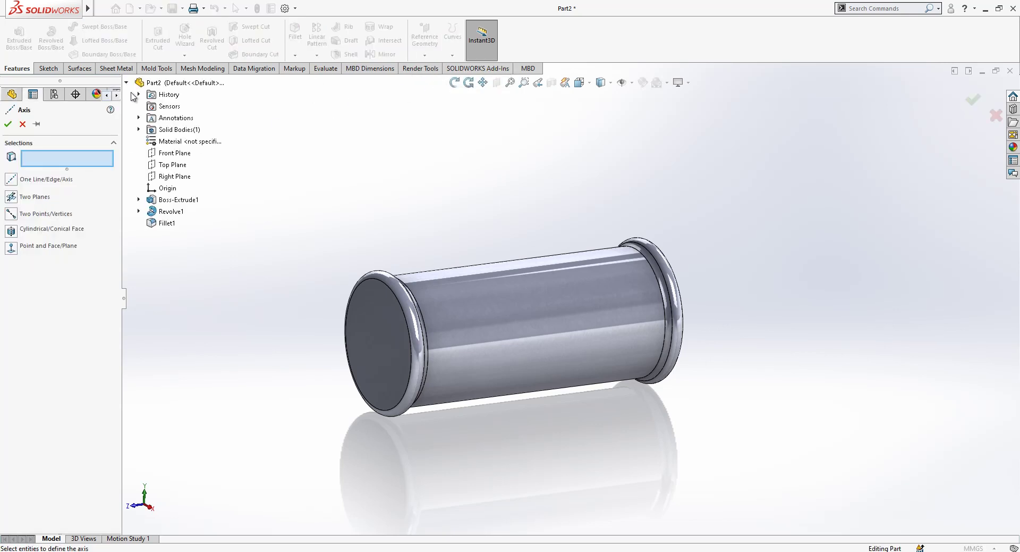
click(162, 189)
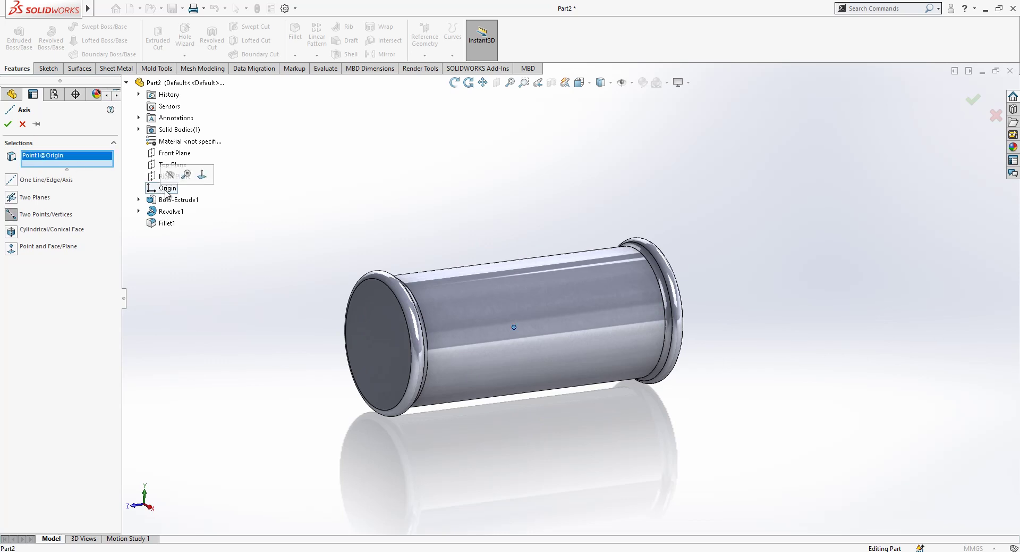
click(173, 164)
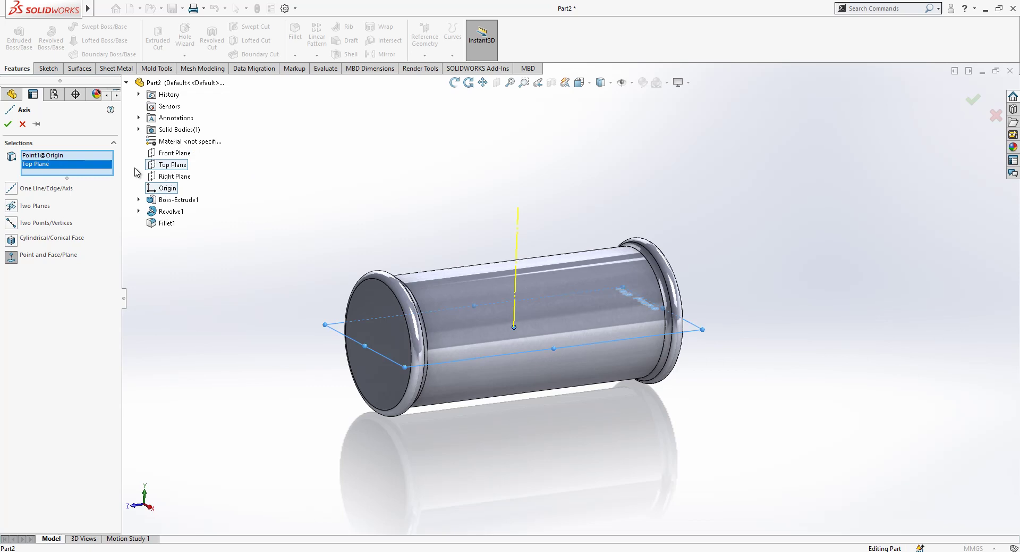
click(7, 124)
middle_drag(516, 326, 526, 281)
click(26, 223)
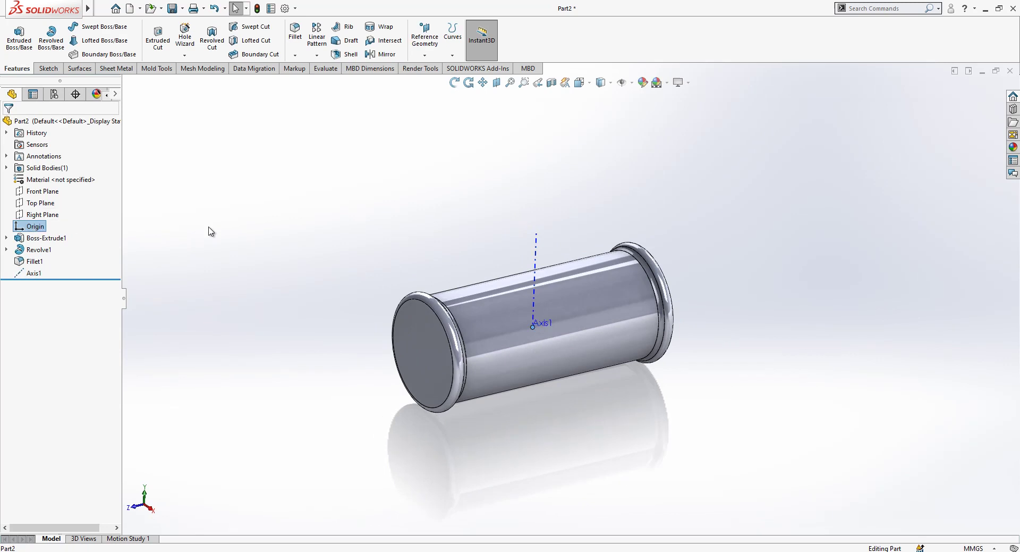
click(195, 209)
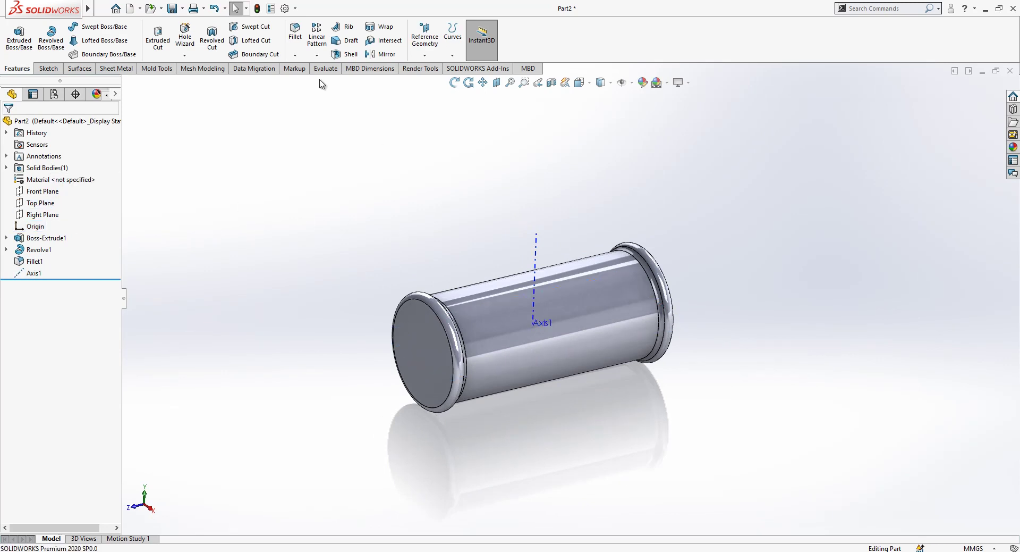
Set up a circular pattern using instance spacing of 90° with 2 instances.
click(317, 55)
click(342, 84)
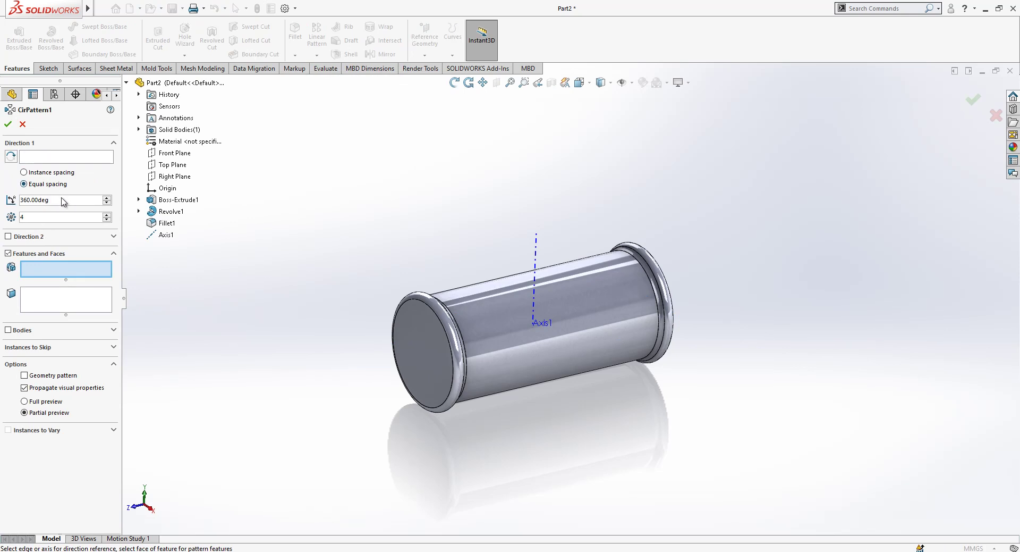
text(15)
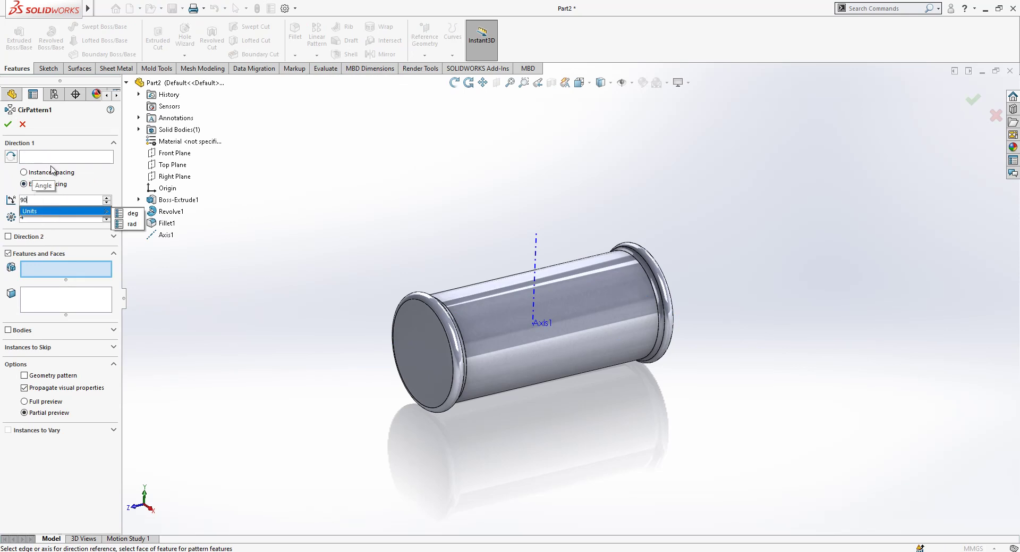
key(Return)
double_click(22, 200)
text(90)
key(Return)
Pattern the rimmed cylinder as a solid body around the vertical reference axis to form a cross.
click(53, 157)
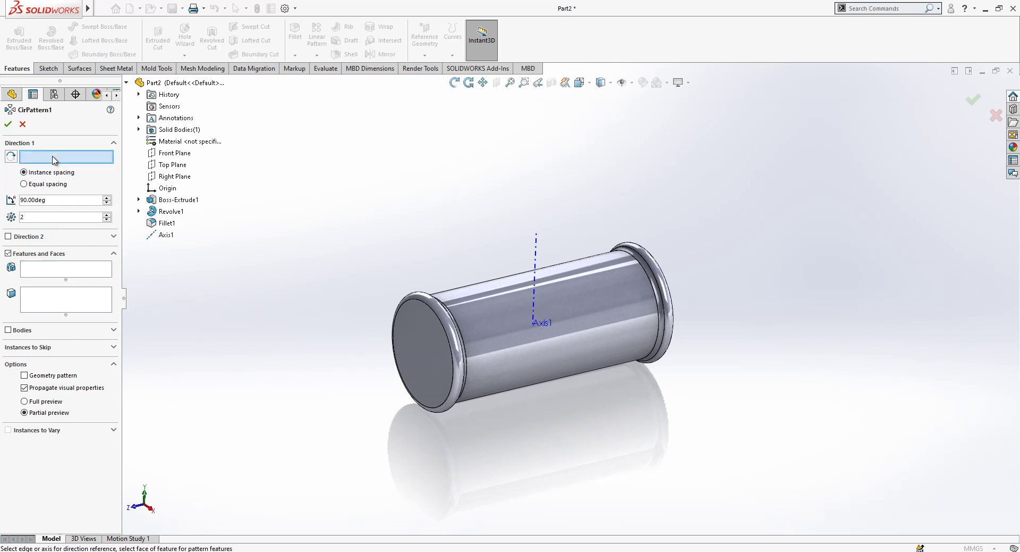
click(166, 234)
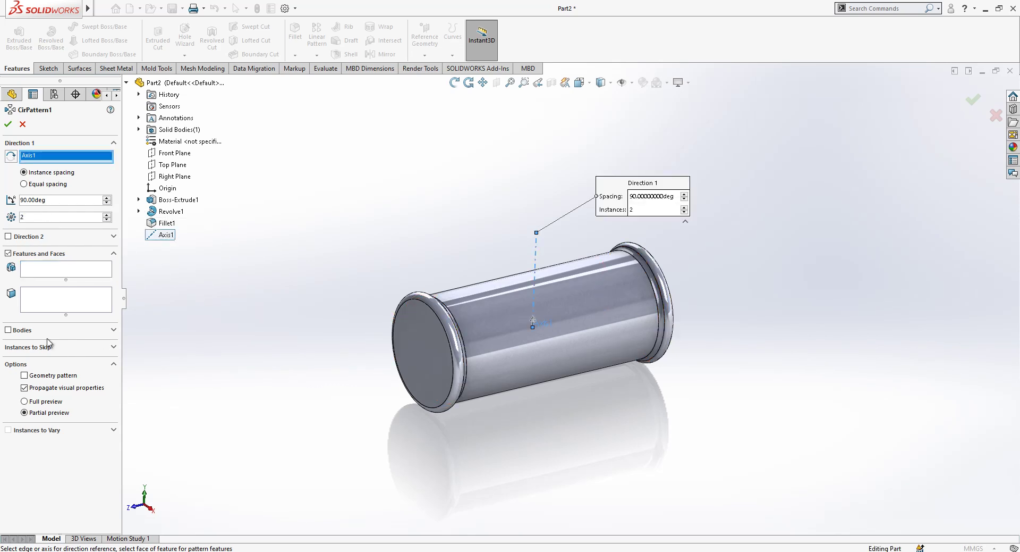
click(31, 330)
click(530, 301)
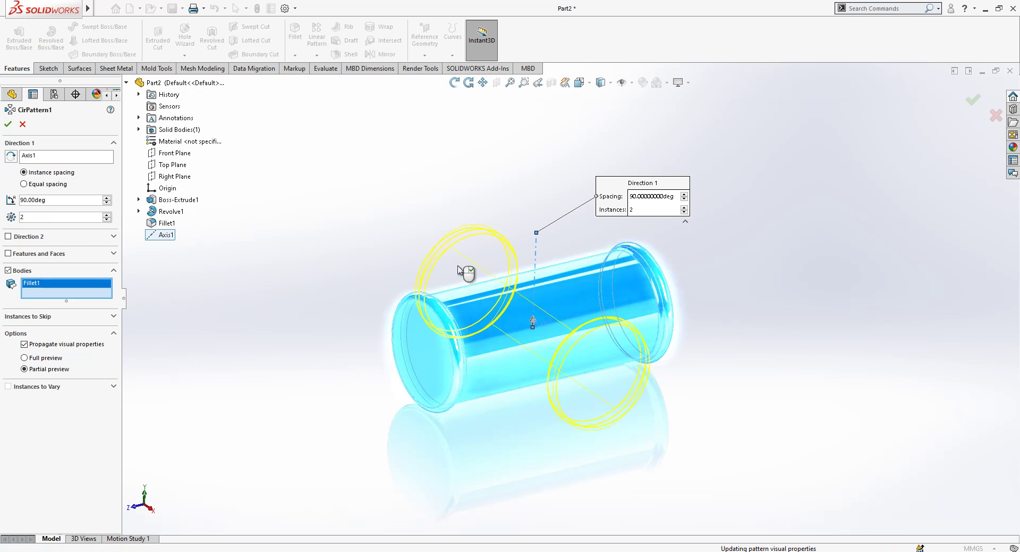
key(Return)
Combine the two crossing cylinder bodies into a single solid using the Add operation.
scroll(567, 261, down, 2)
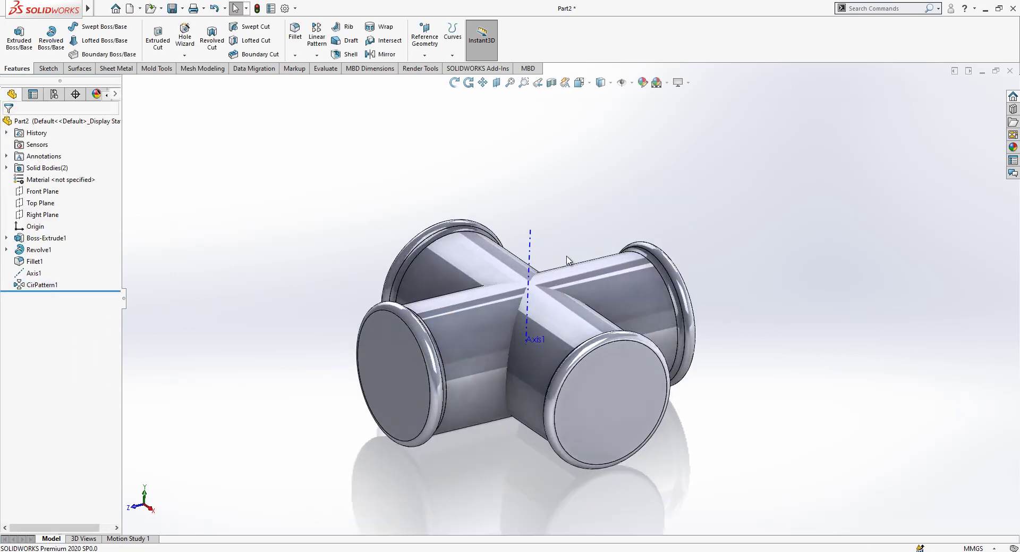
click(102, 10)
mouse_move(158, 10)
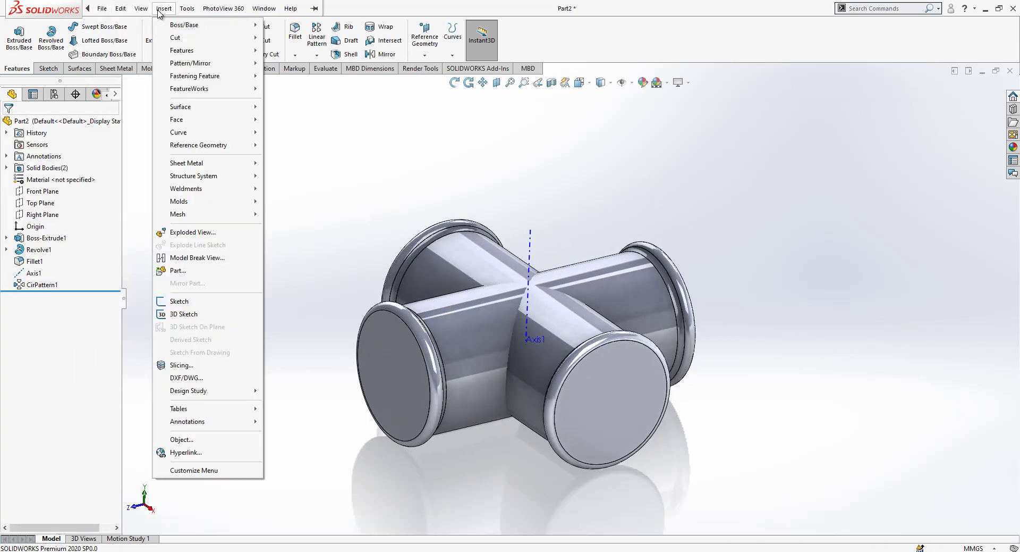
mouse_move(194, 51)
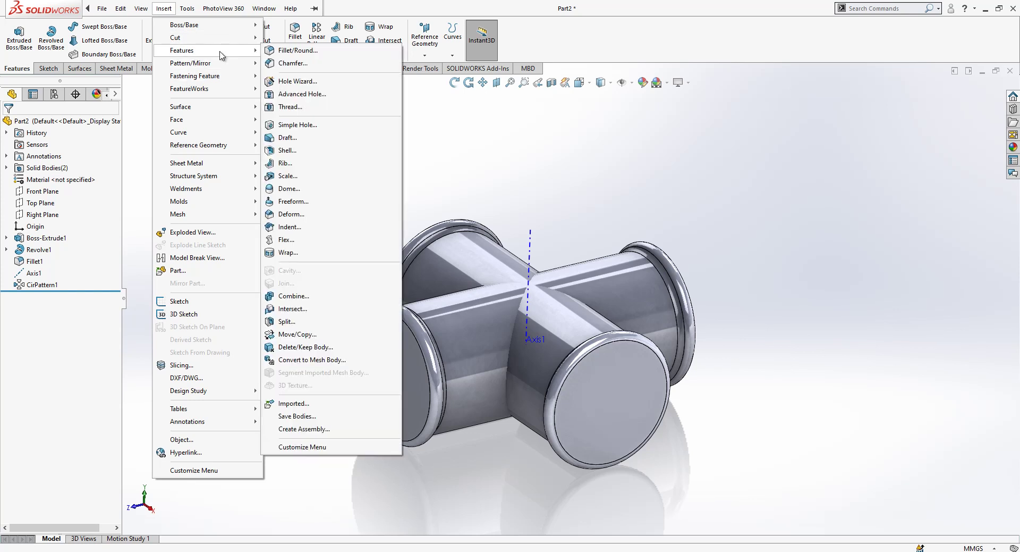
click(318, 302)
click(436, 327)
click(450, 266)
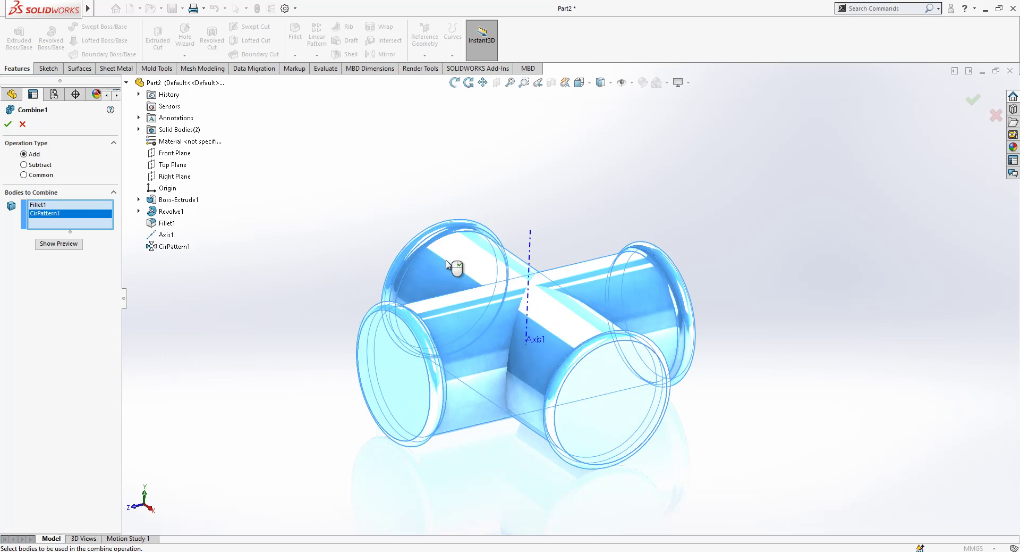
click(8, 125)
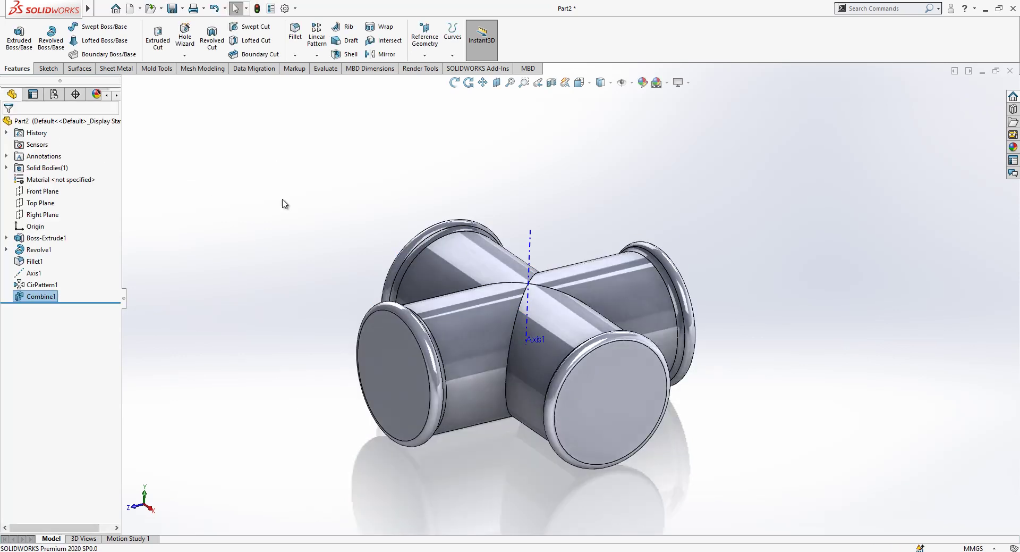
Fillet the two intersection edges where the cross arms meet with a 5 mm radius.
click(295, 36)
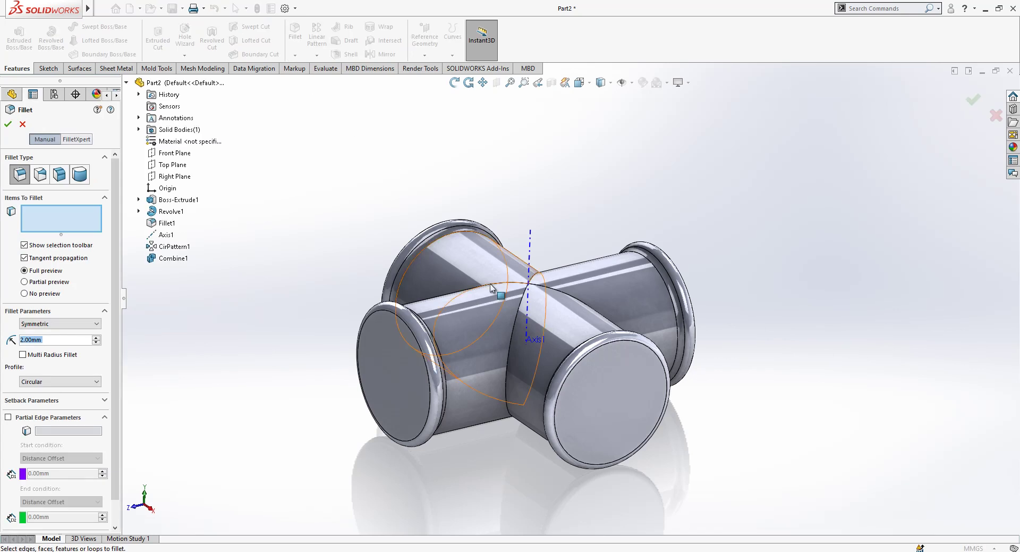
click(511, 343)
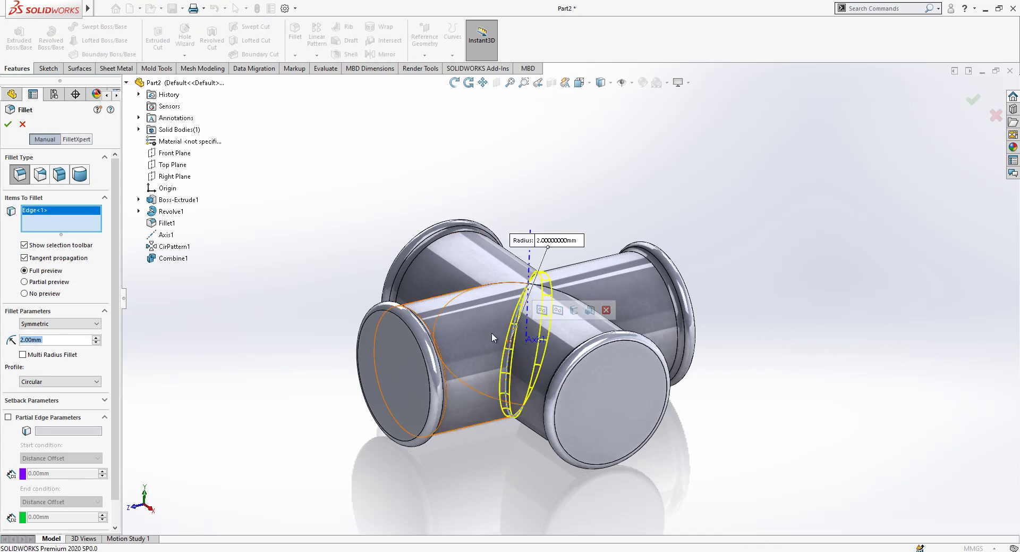
text(5)
key(Return)
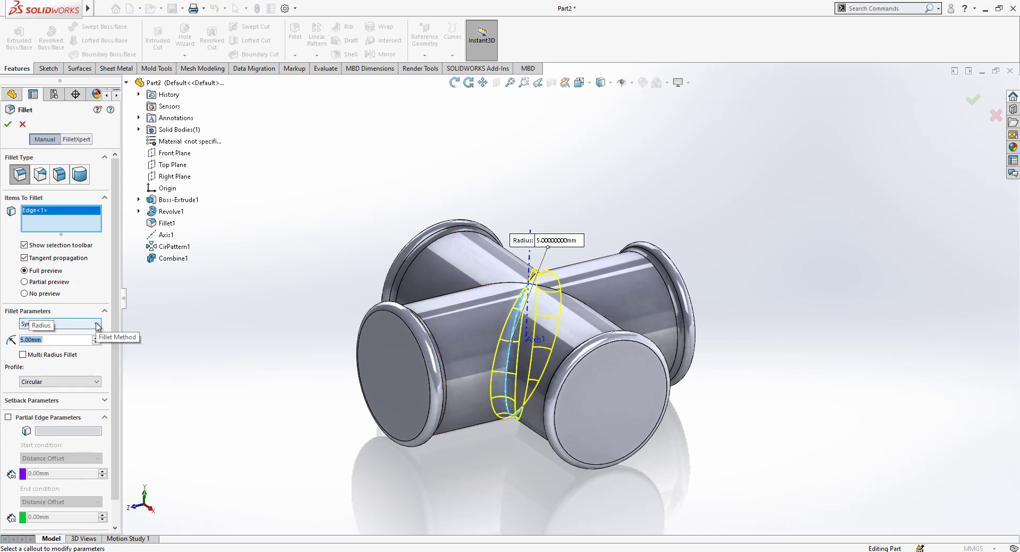
click(498, 290)
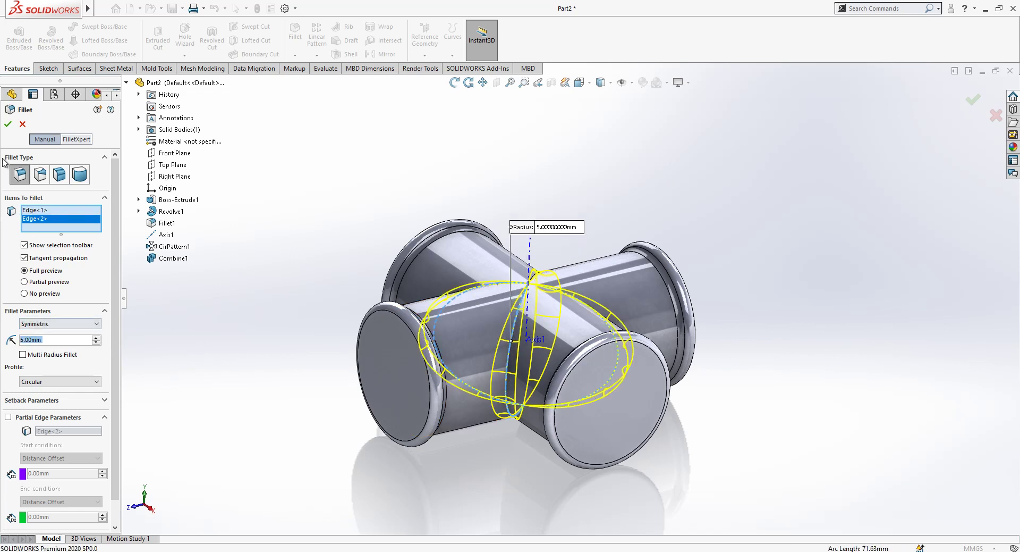
click(8, 125)
Place an ANSI Inch pipe tap drill hole, size 1, blind 47.5 mm deep, on one arm's flat end face.
middle_drag(621, 314, 621, 333)
scroll(620, 333, down, 2)
middle_drag(499, 344, 514, 334)
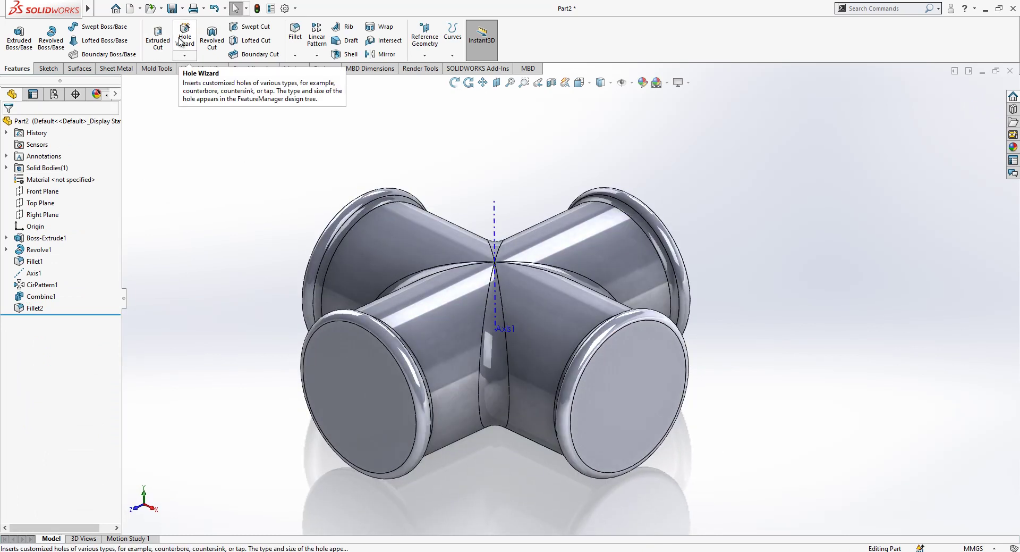
click(179, 41)
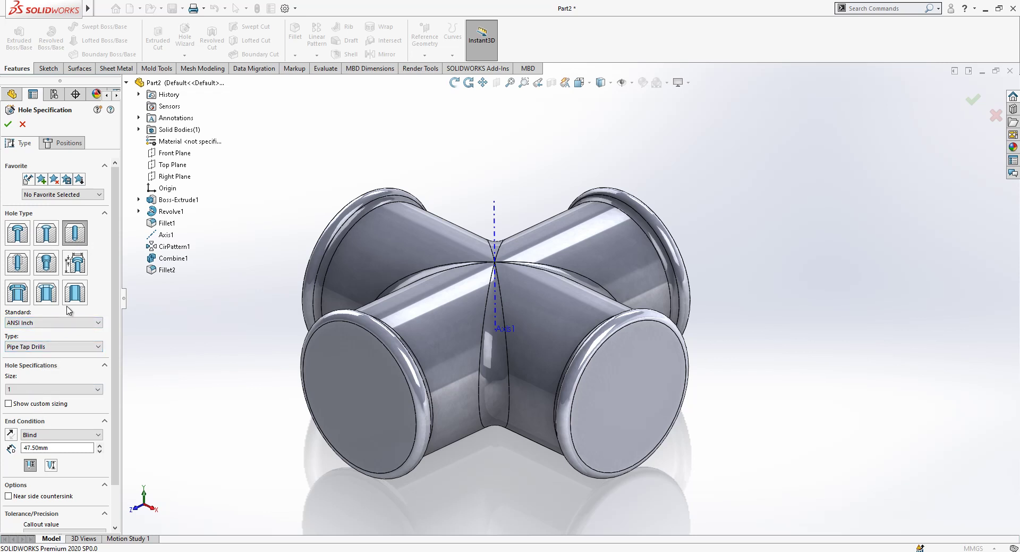
click(58, 142)
click(58, 235)
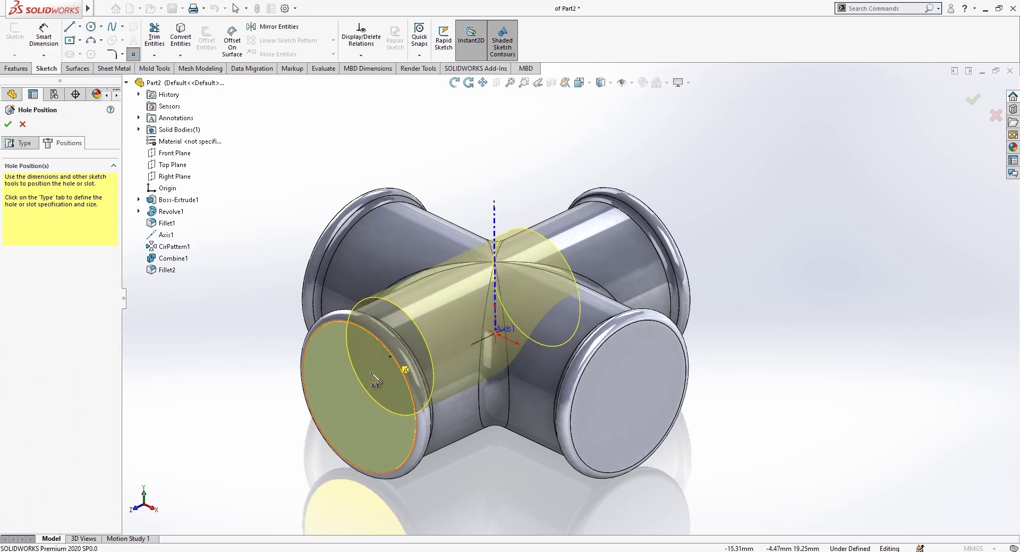
click(356, 400)
key(Escape)
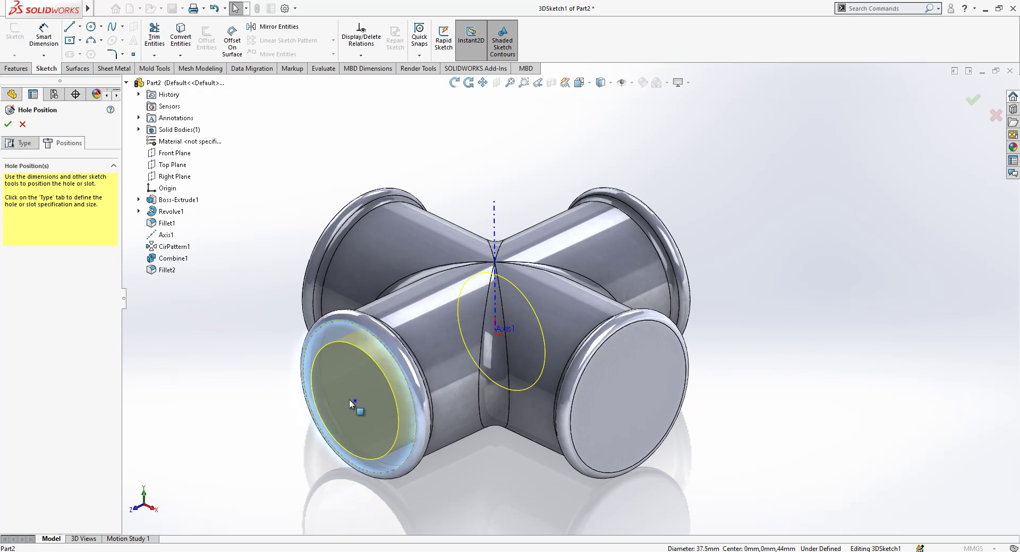
Make the hole's center point concentric with the end face's circular edge and finish the hole.
ctrl+click(356, 400)
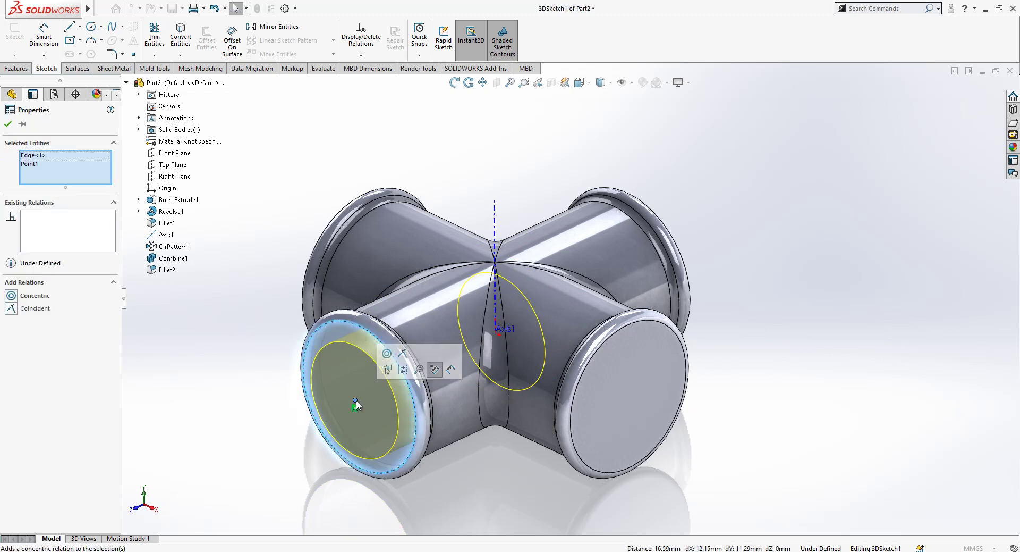
click(41, 296)
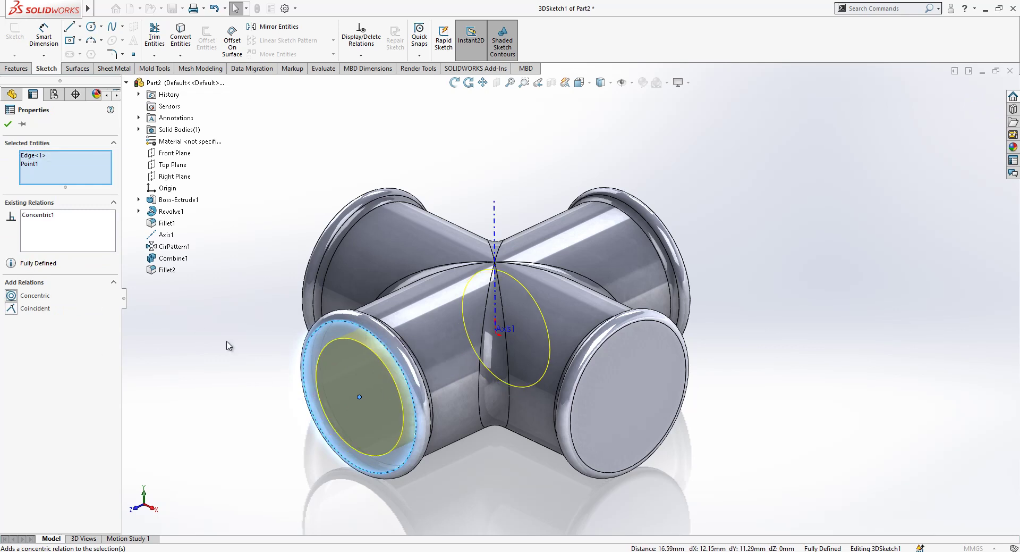
click(232, 393)
click(21, 143)
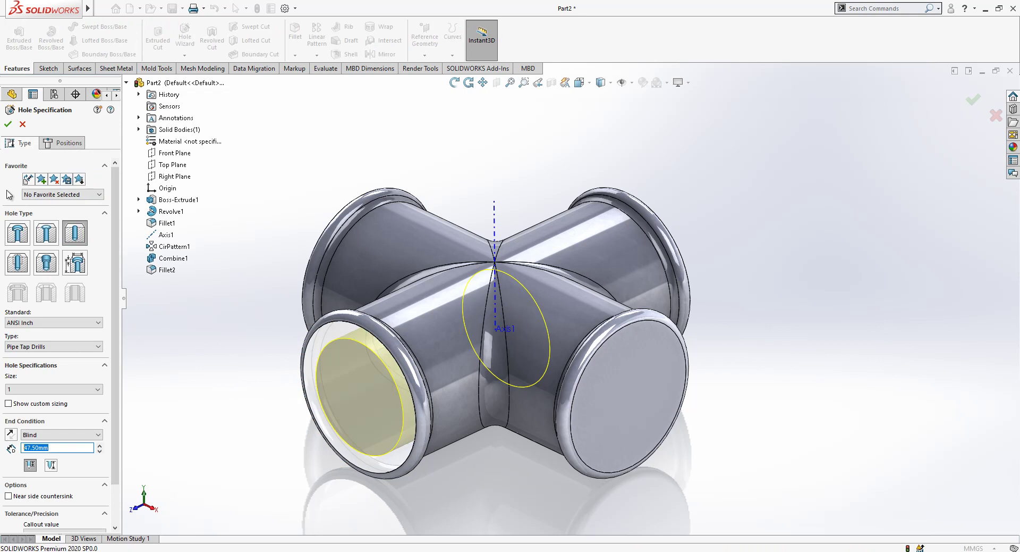
key(Return)
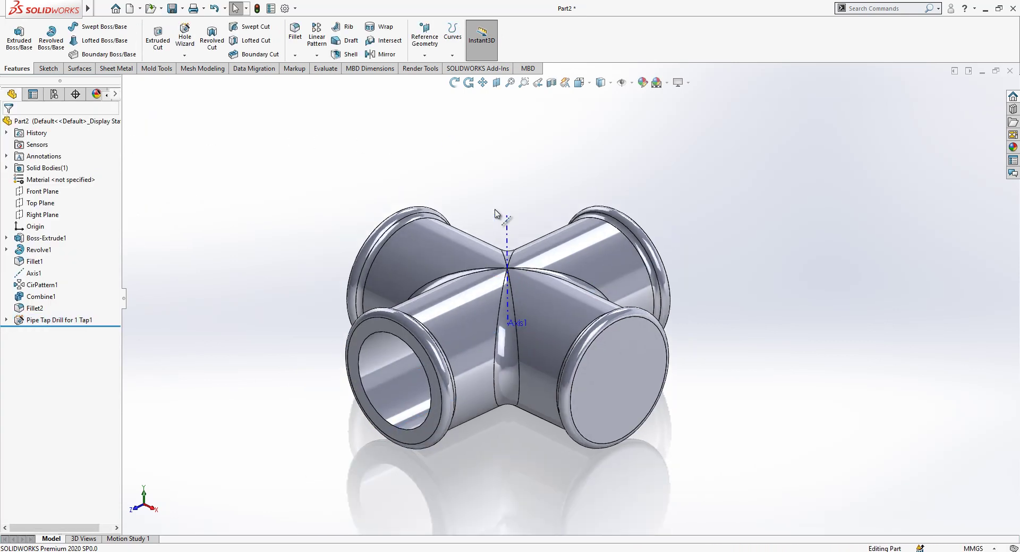
Circular-pattern the pipe tap hole around the vertical axis with 4 equally spaced instances over 360°.
click(77, 321)
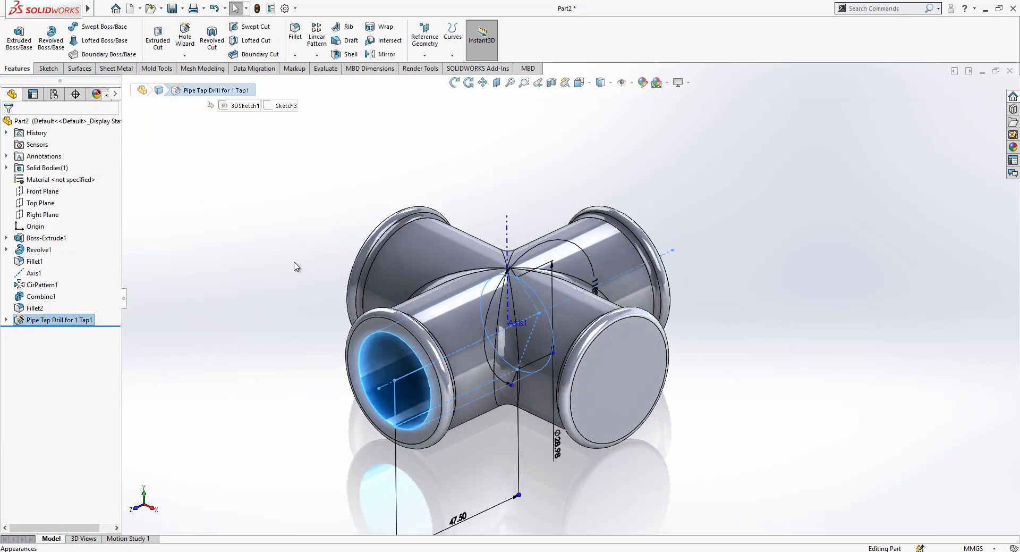
click(317, 55)
click(350, 82)
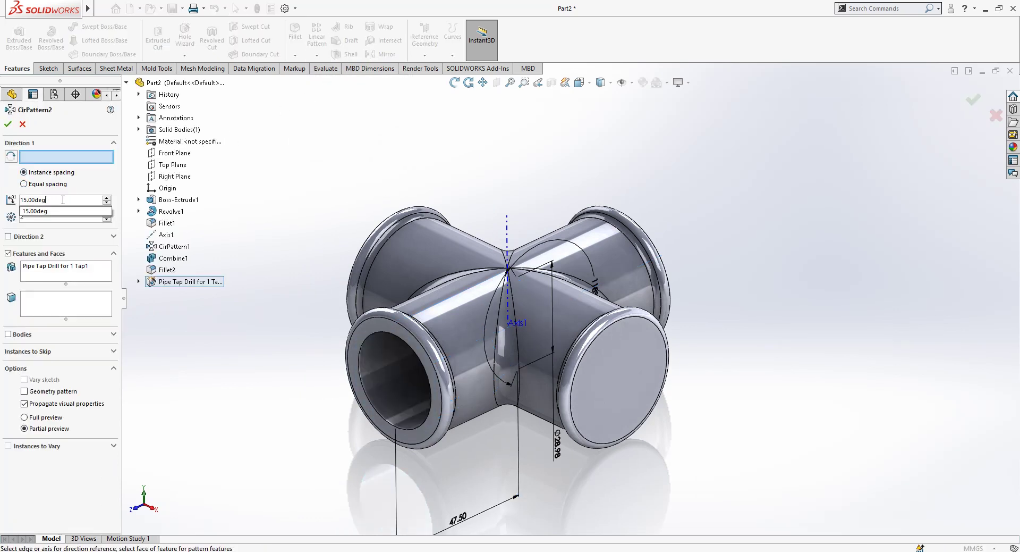
click(53, 185)
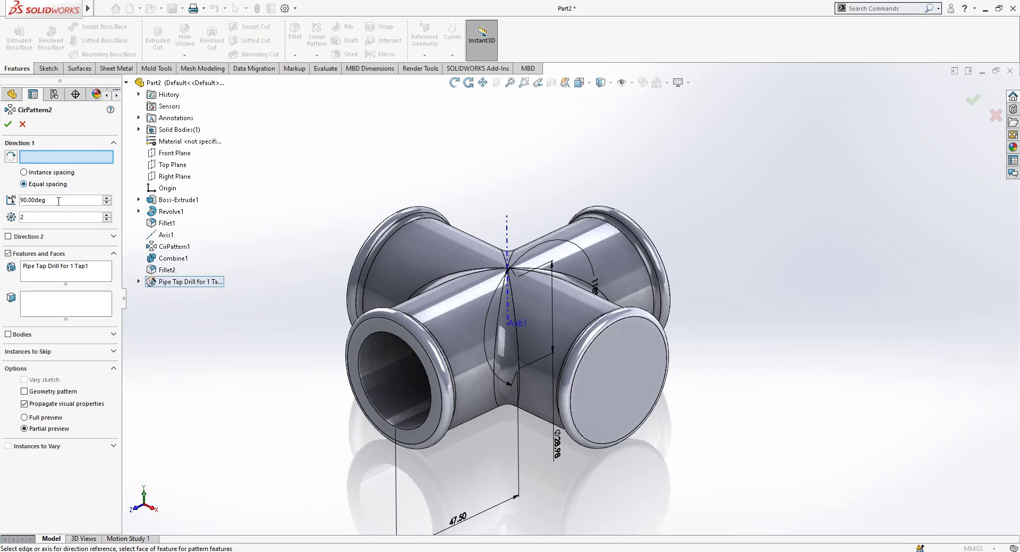
text(60)
key(Return)
click(508, 233)
click(107, 215)
click(106, 216)
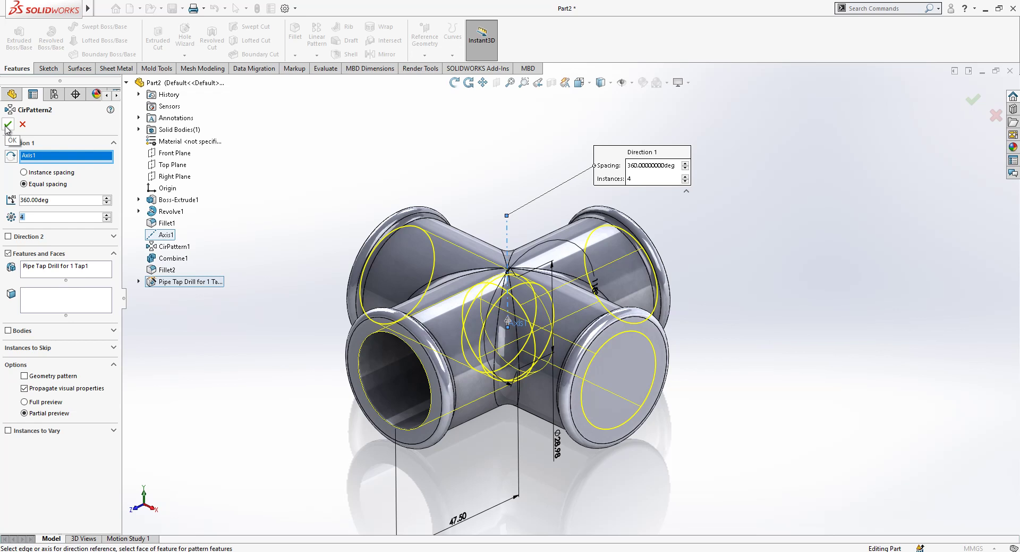
click(7, 125)
Set up an Inch Tap 1.0000-12 cut thread, blind 22.5 mm, on the opening edge of the original hole.
mouse_move(616, 341)
middle_down()
mouse_move(694, 348)
mouse_move(625, 353)
middle_up()
scroll(623, 354, down, 1)
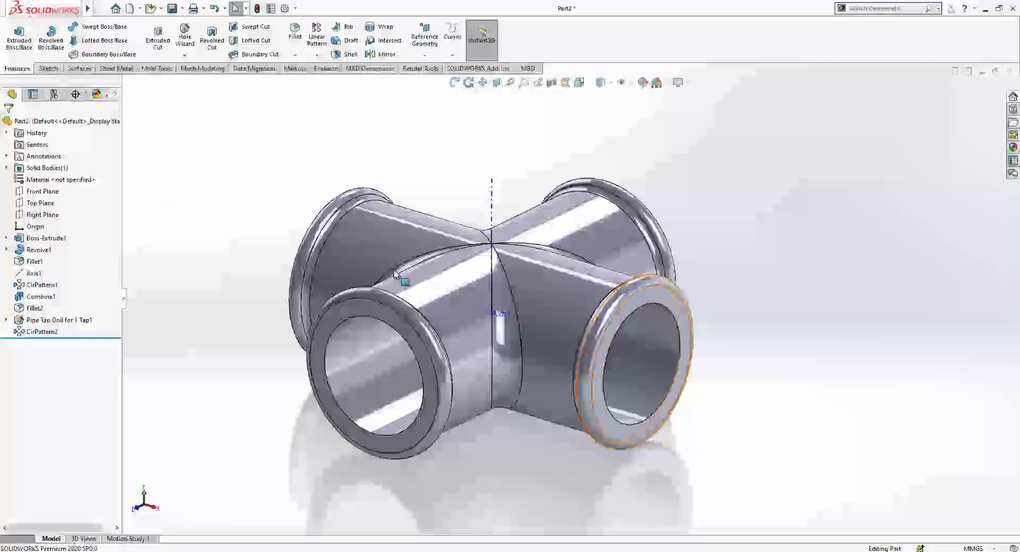
scroll(405, 280, up, 2)
scroll(503, 217, down, 2)
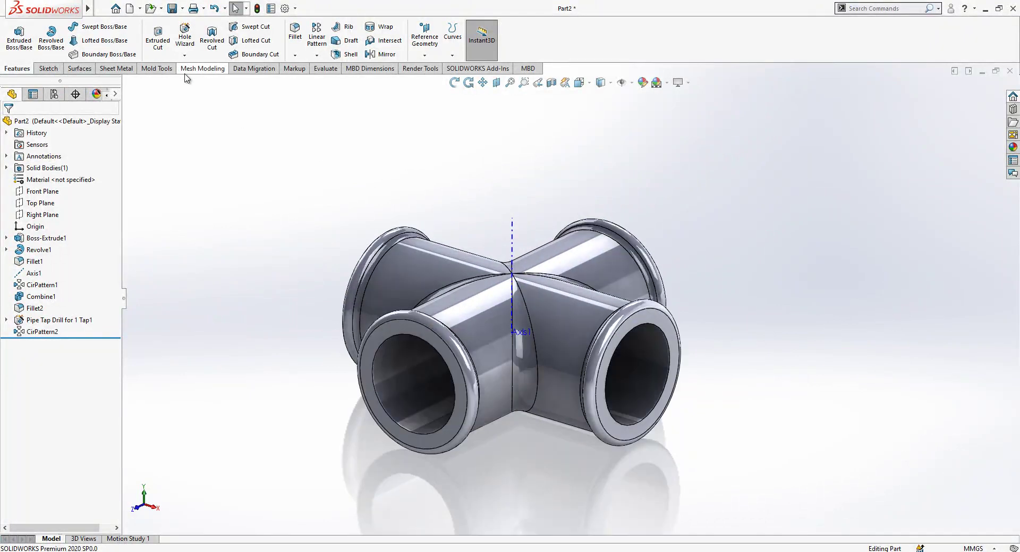
click(184, 55)
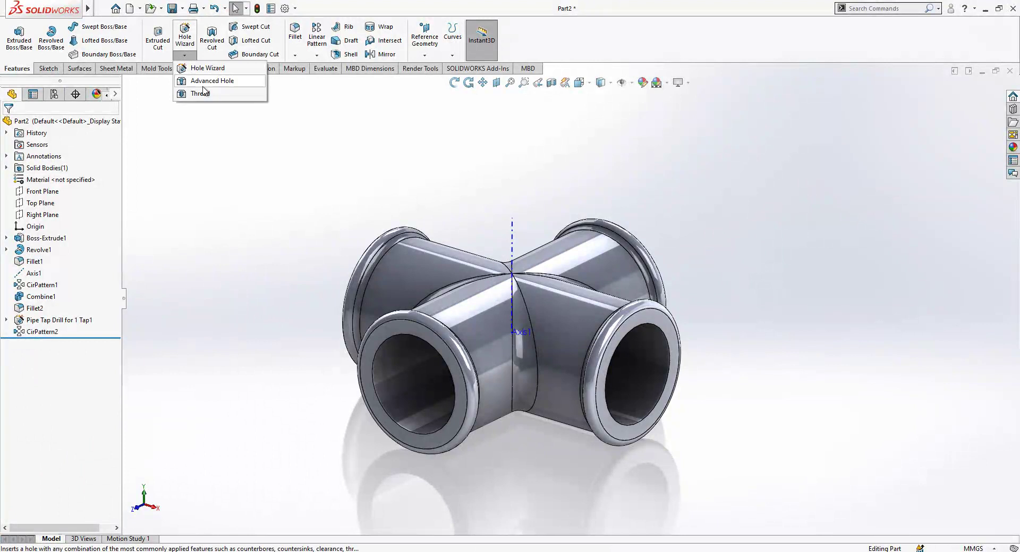
click(201, 94)
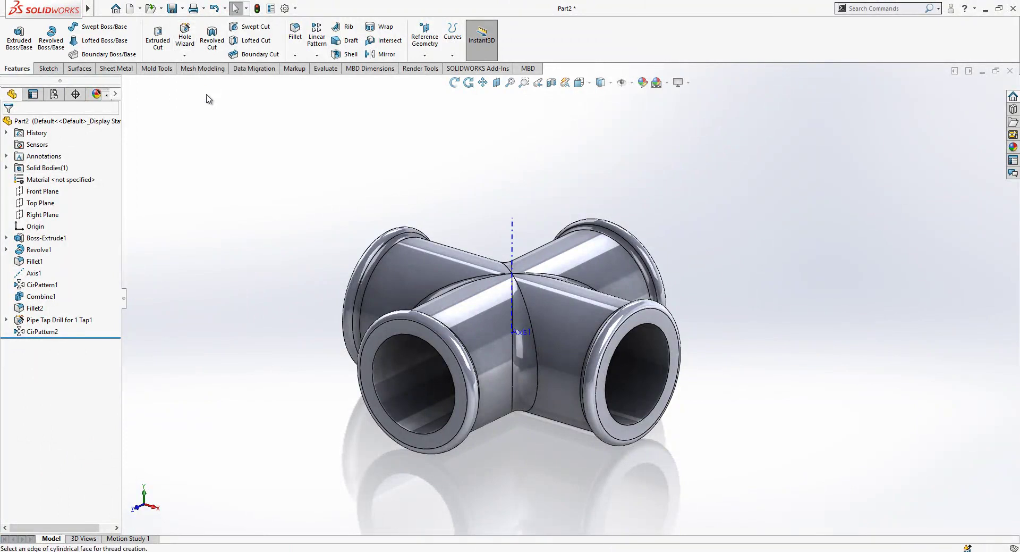
click(387, 341)
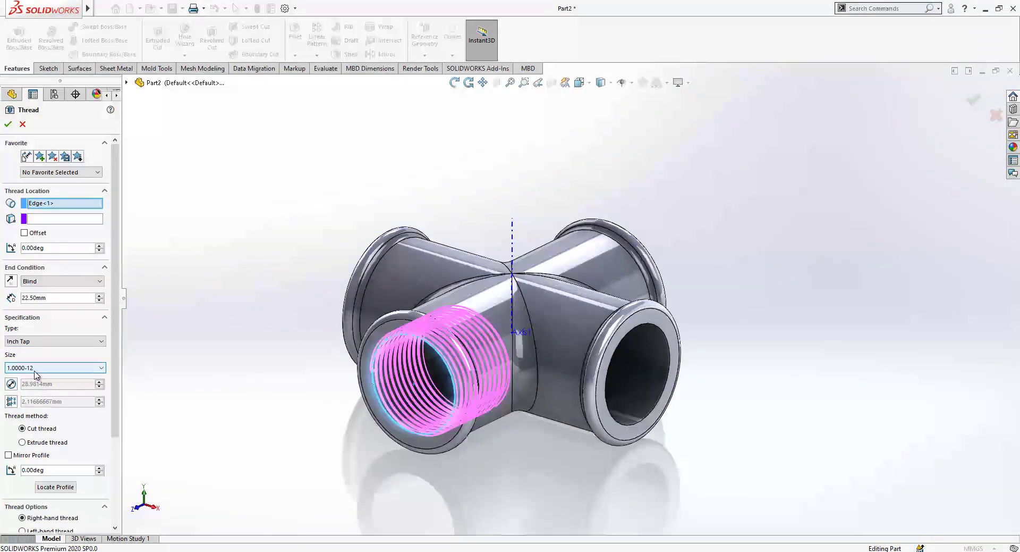
Offset the thread start by 2 mm outward beyond the hole's opening edge and create the thread.
key(f)
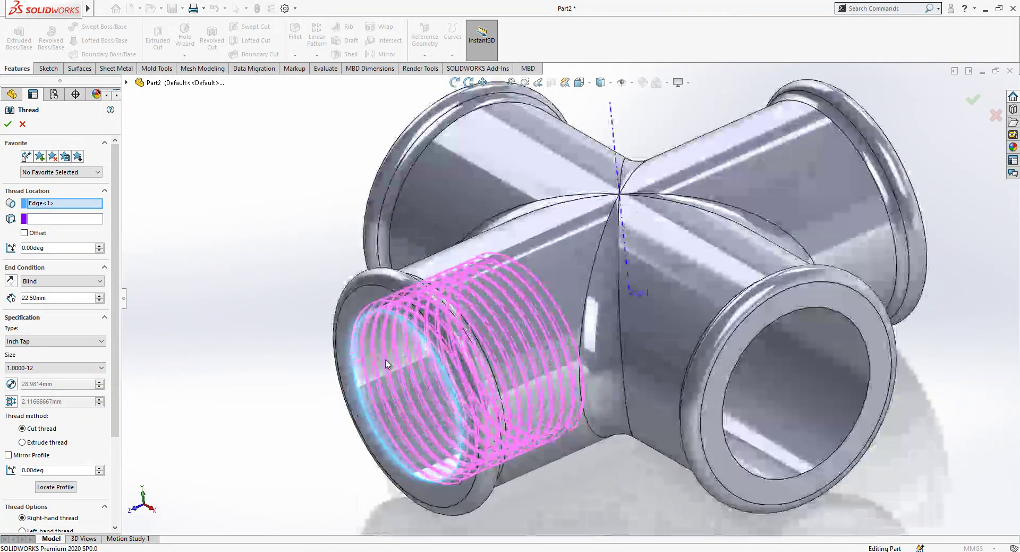
click(30, 234)
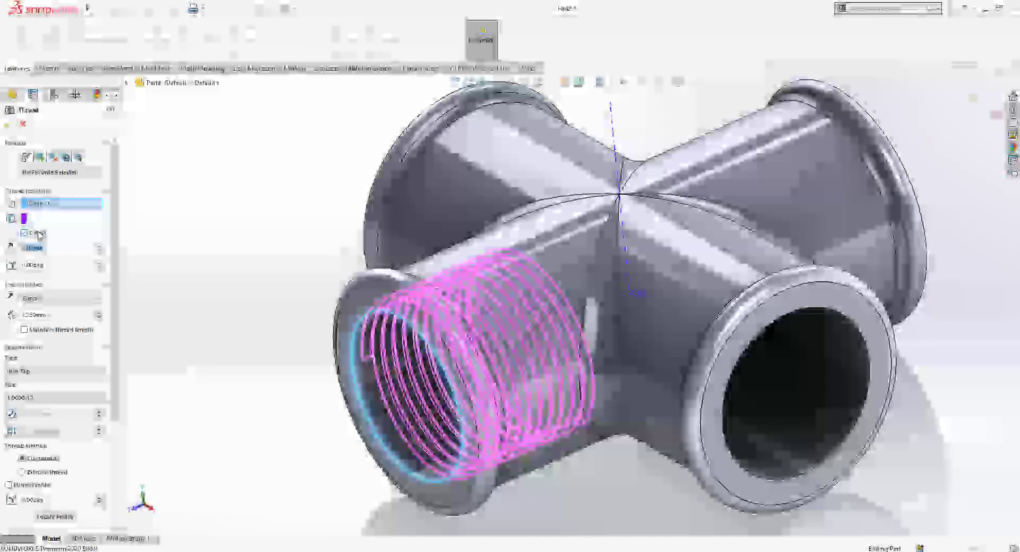
click(11, 248)
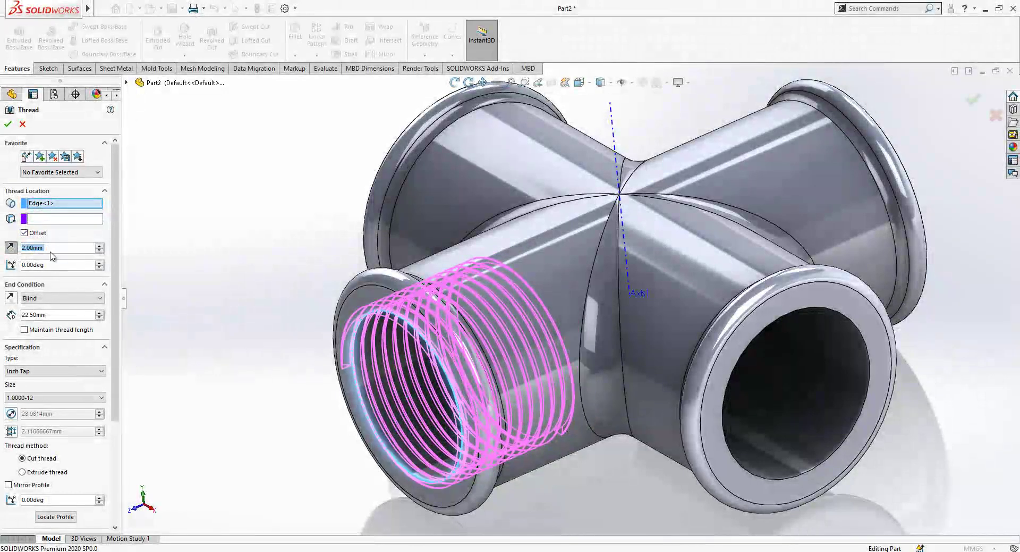
middle_drag(353, 375, 385, 340)
scroll(385, 341, down, 1)
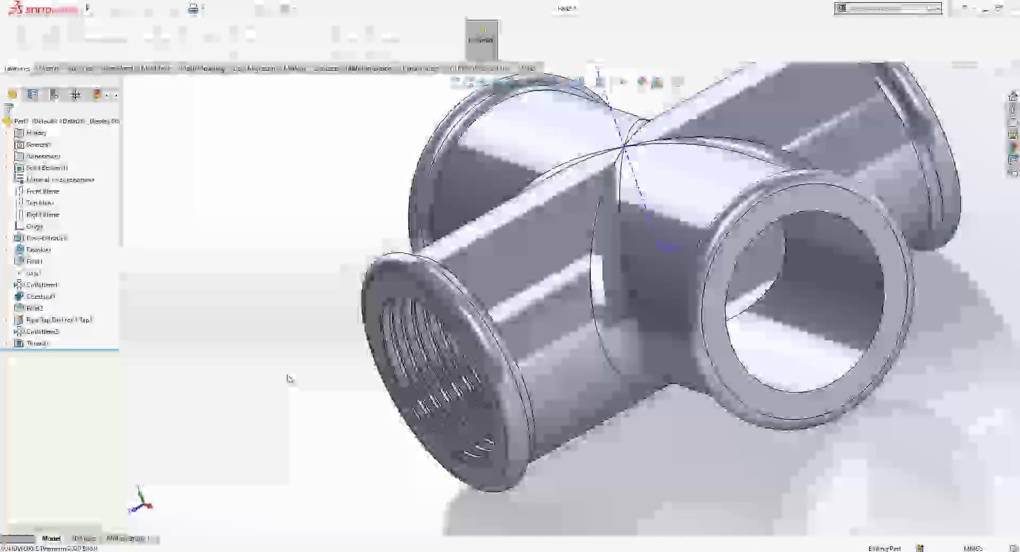
Examine the cut thread inside the arm's bore from straight on and from several angles.
scroll(319, 370, up, 1)
middle_drag(340, 362, 599, 365)
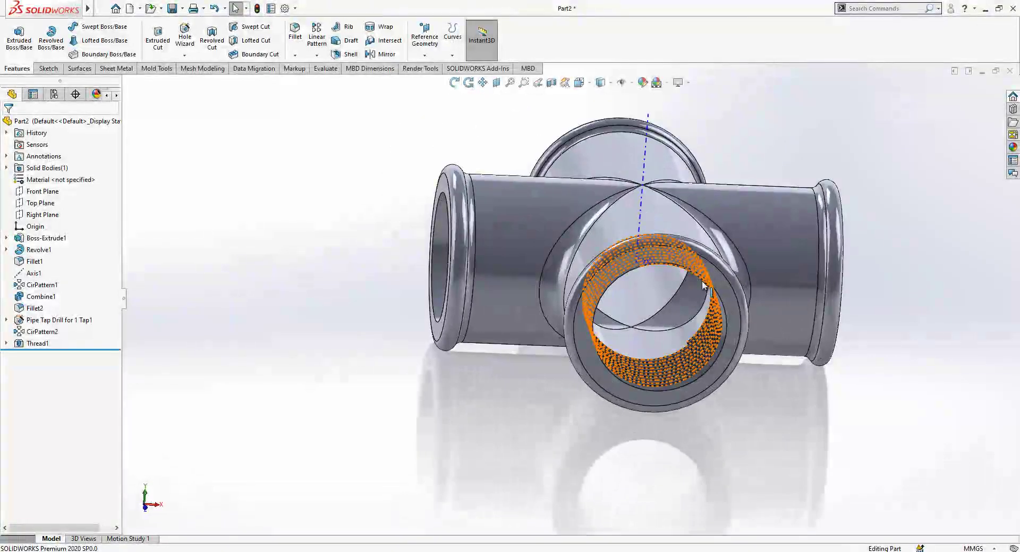
click(731, 281)
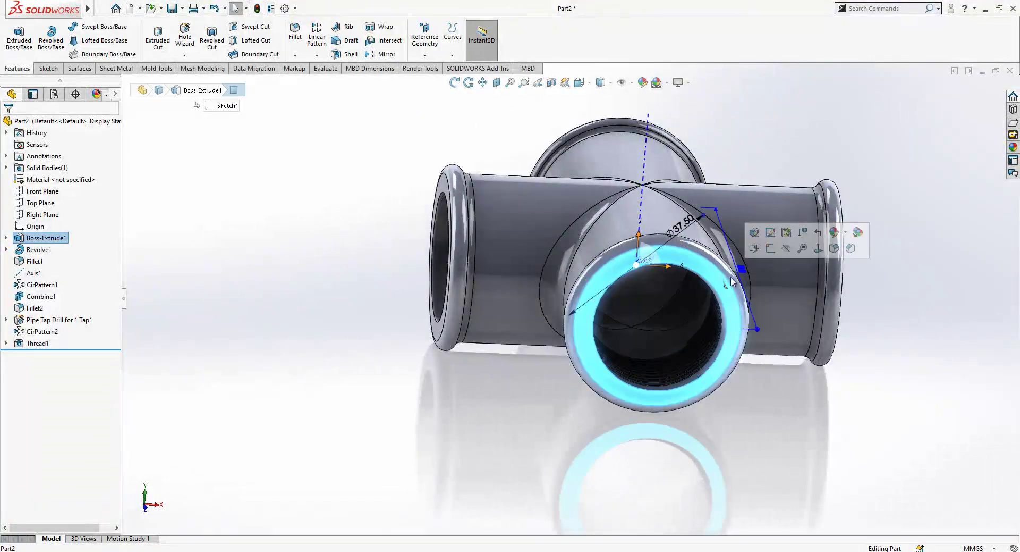
click(818, 248)
click(691, 223)
middle_drag(608, 275, 702, 324)
scroll(701, 324, up, 1)
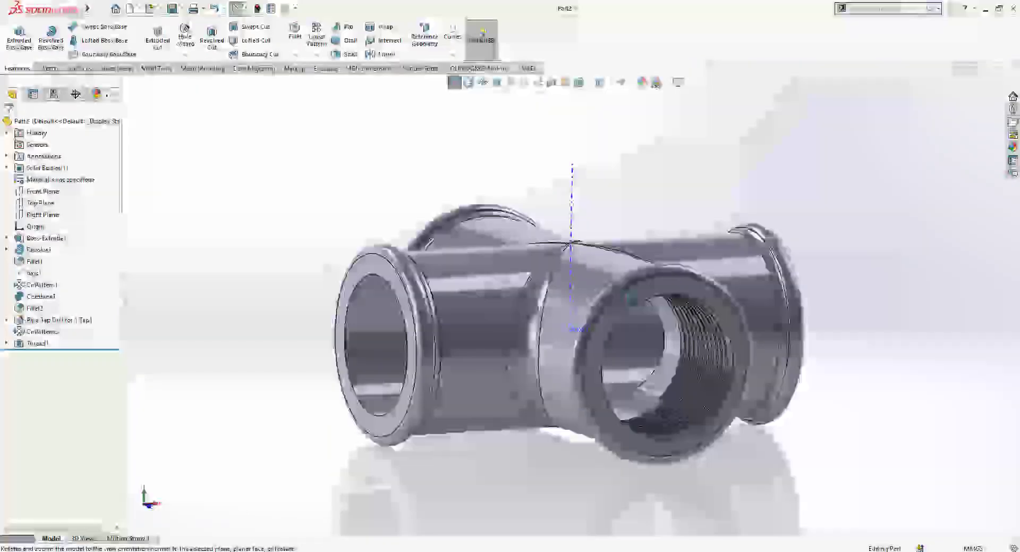
scroll(752, 403, down, 2)
scroll(622, 416, up, 3)
scroll(623, 416, down, 2)
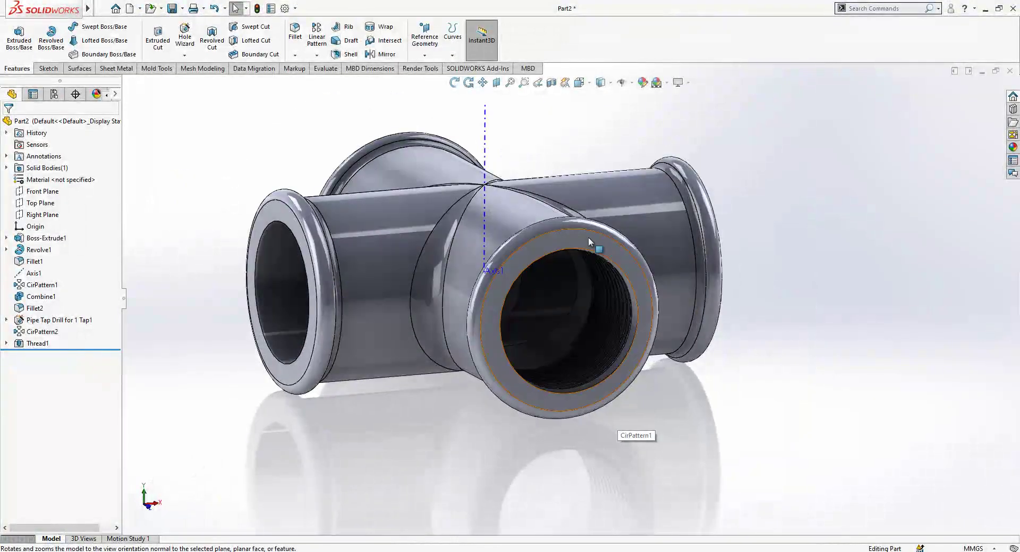
Create a reference plane parallel to the threaded arm's end face and passing through the thread's inner end point.
click(425, 37)
click(433, 66)
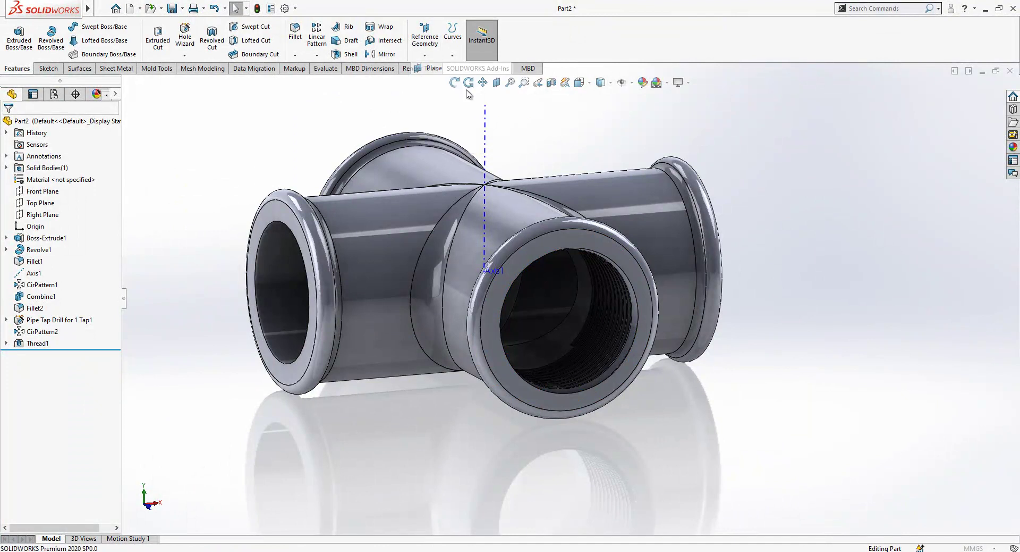
scroll(605, 246, down, 2)
click(606, 245)
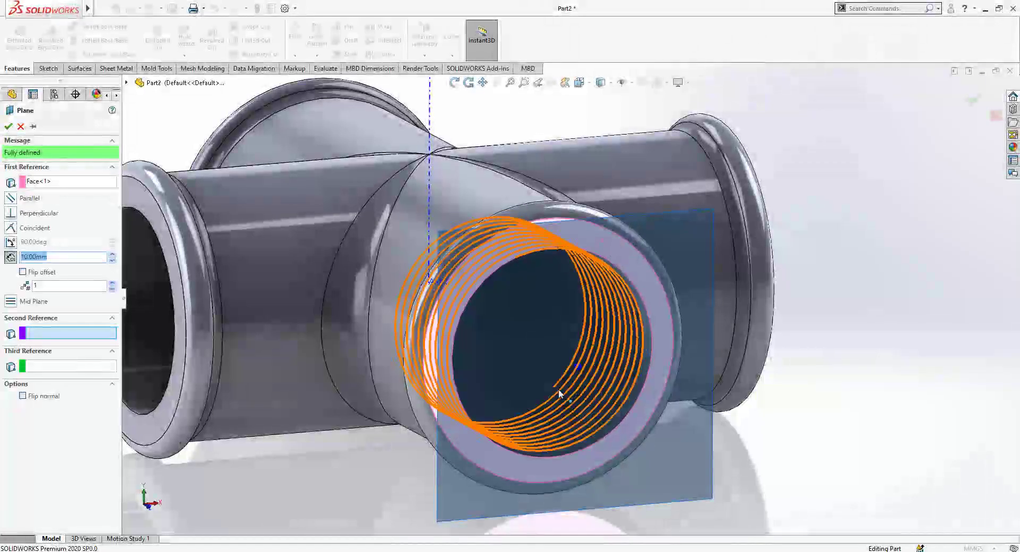
scroll(643, 231, down, 2)
middle_drag(591, 273, 560, 348)
scroll(563, 340, down, 3)
click(564, 331)
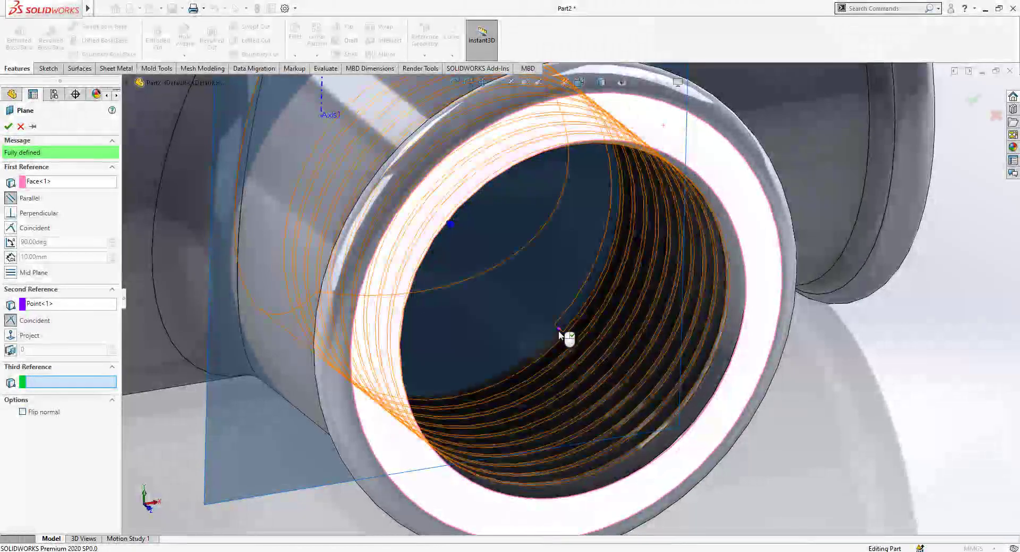
scroll(563, 330, down, 5)
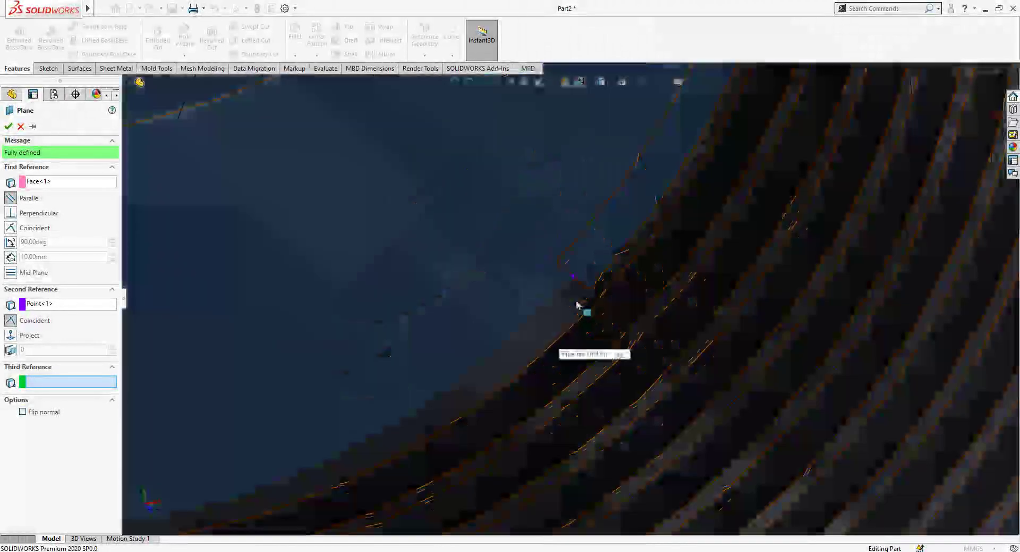
scroll(577, 304, up, 10)
key(Return)
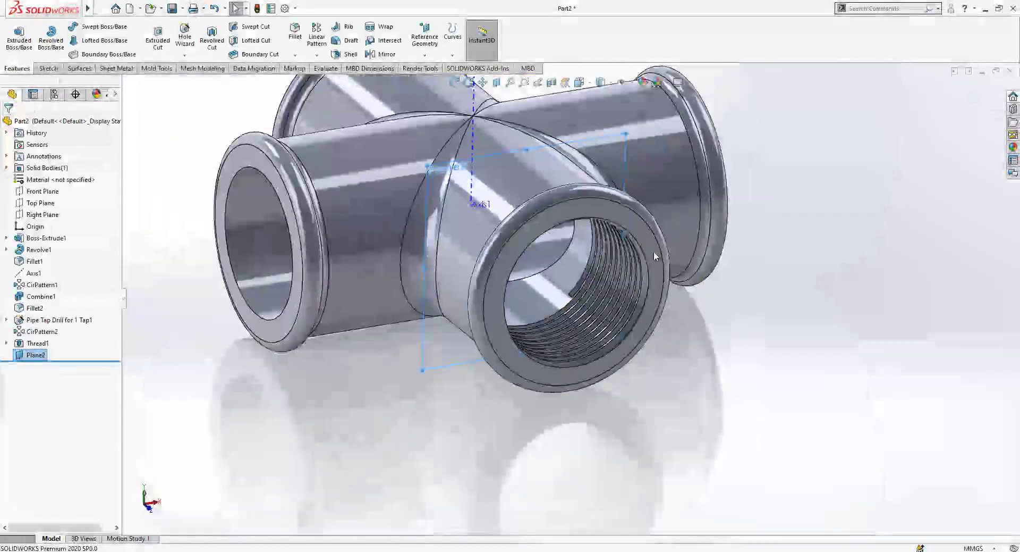
key(Escape)
Start a sketch on the new plane in front view and display the model with hidden lines visible.
click(590, 83)
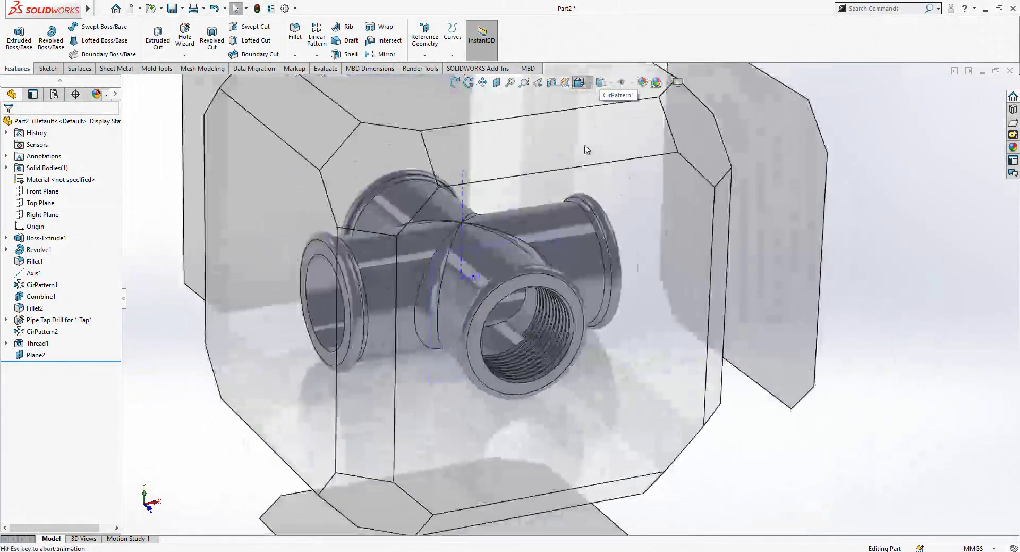
click(539, 343)
scroll(664, 375, down, 2)
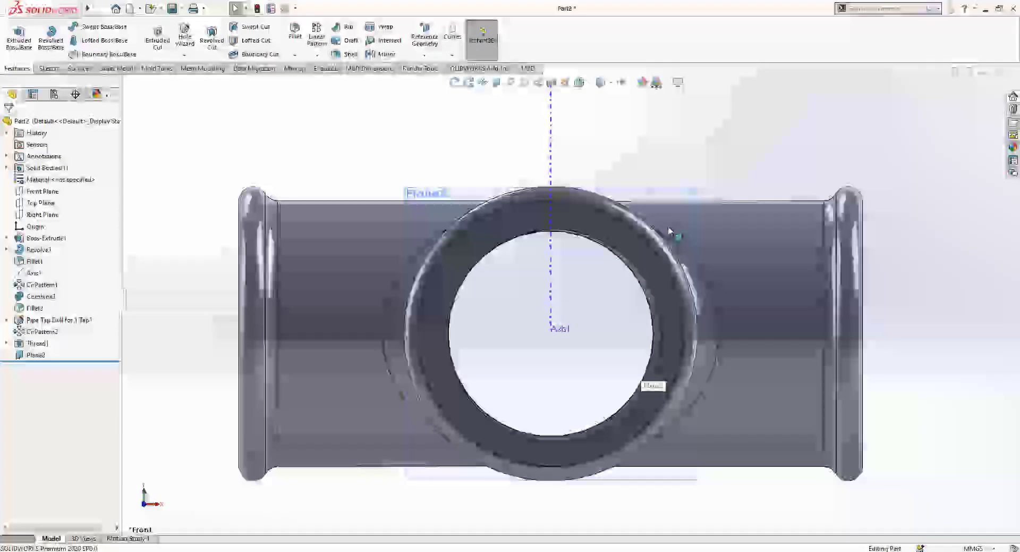
click(668, 225)
click(727, 155)
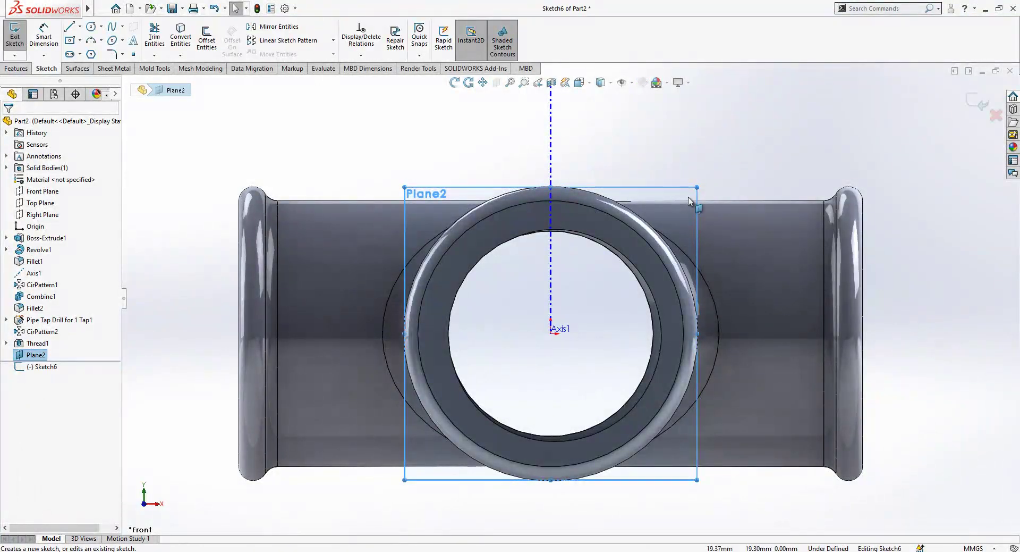
click(610, 84)
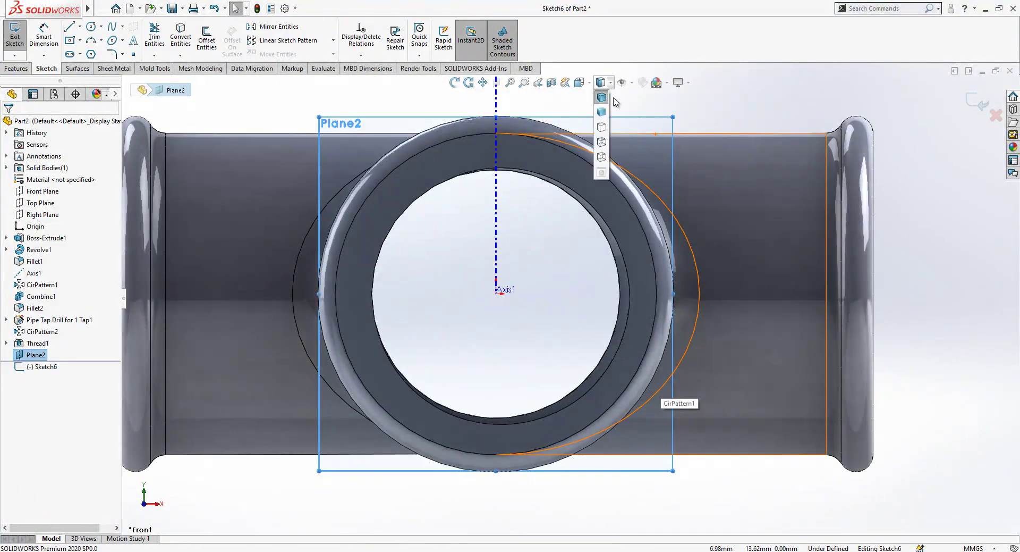
click(608, 143)
Sketch a three-point arc from the midpoint of the thread groove's end edge curving into the bore.
scroll(606, 361, down, 6)
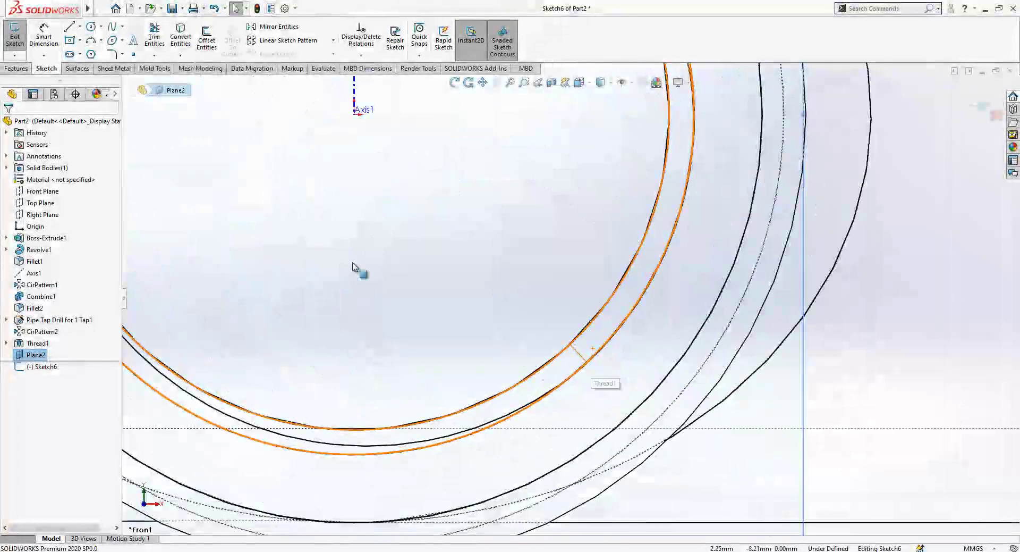
click(91, 40)
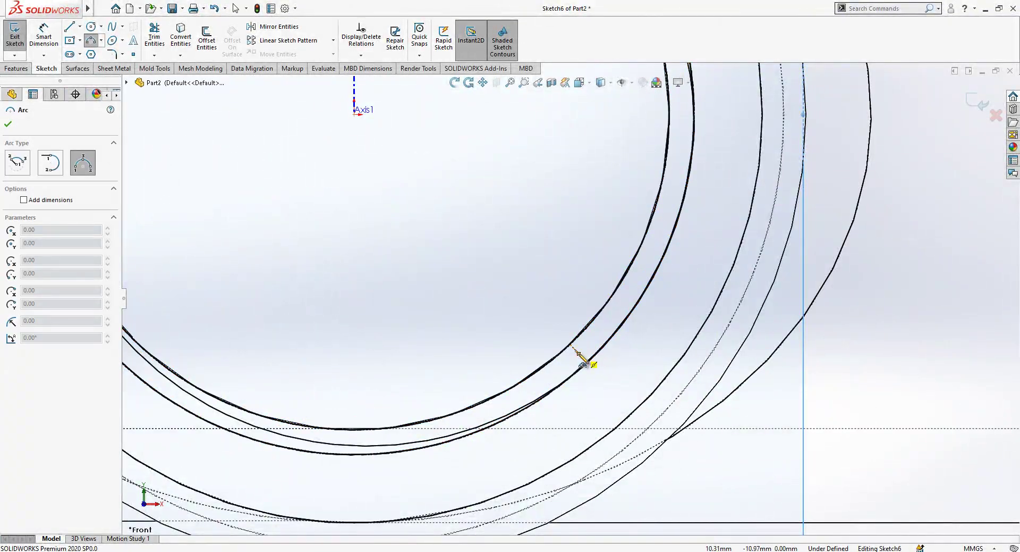
click(579, 353)
click(354, 336)
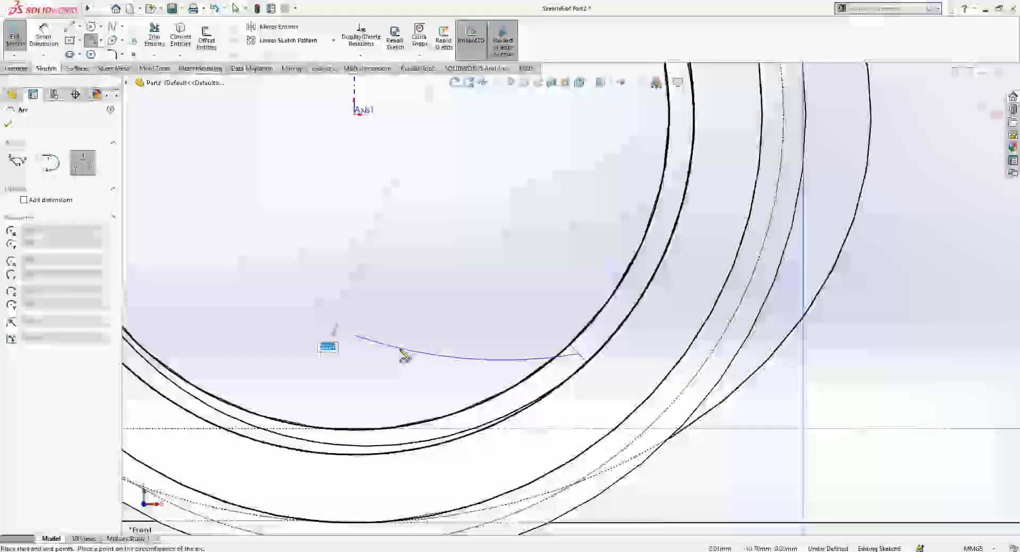
click(466, 392)
key(Escape)
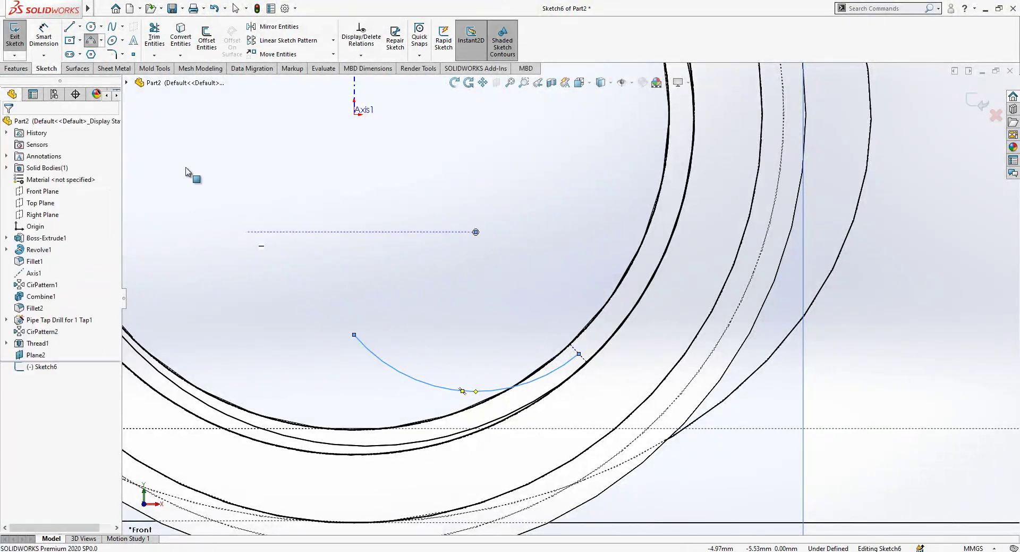
Draw a construction line about 7 mm long, tangent to the arc, outward from its end on the thread groove.
key(l)
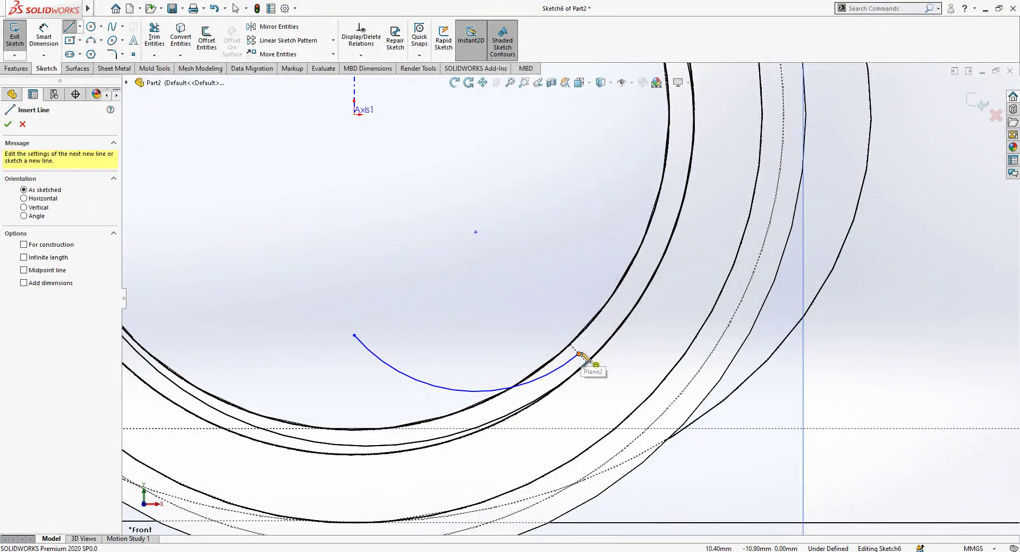
click(579, 353)
click(695, 255)
key(Escape)
click(688, 262)
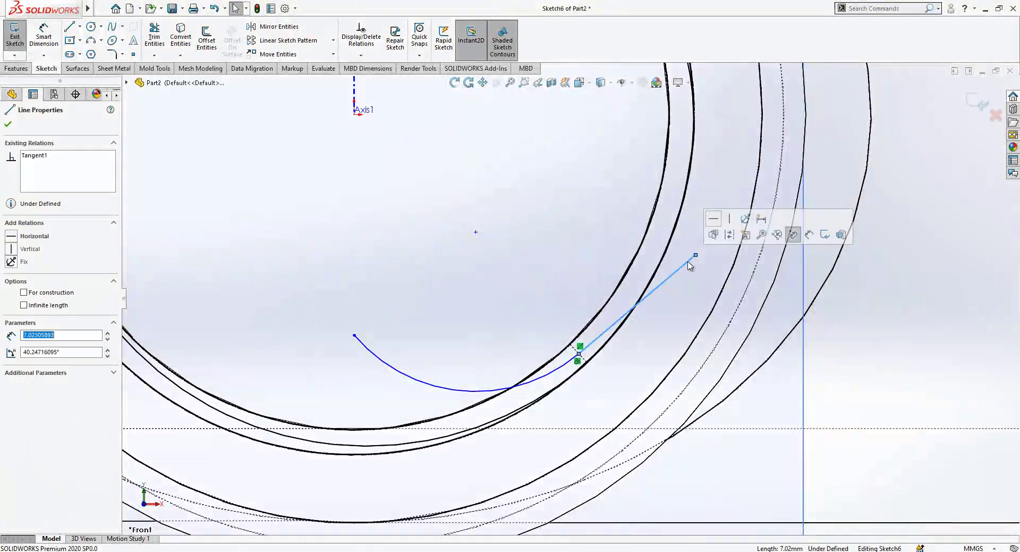
click(761, 234)
Make the construction line perpendicular to the thread groove's end edge.
click(585, 357)
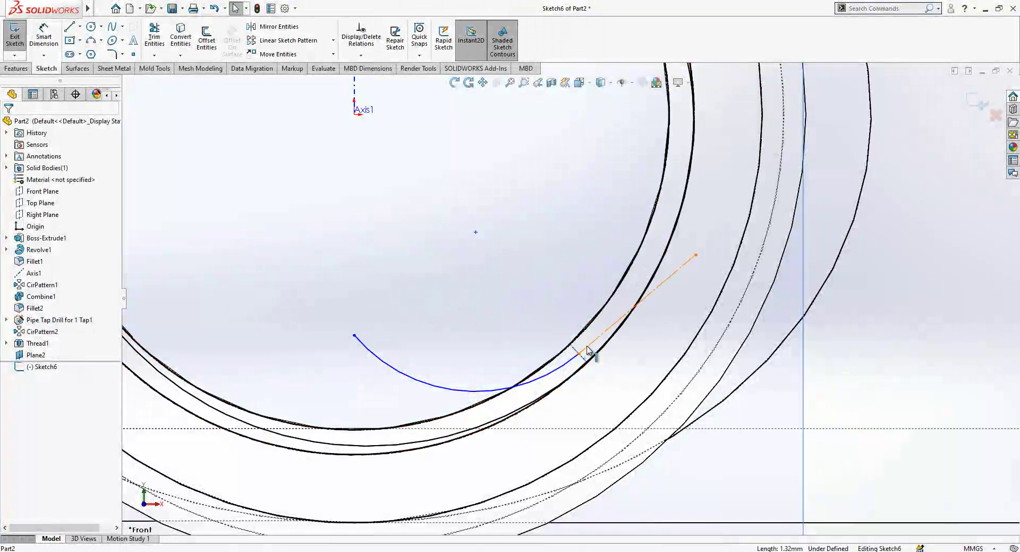
click(588, 349)
ctrl+click(587, 352)
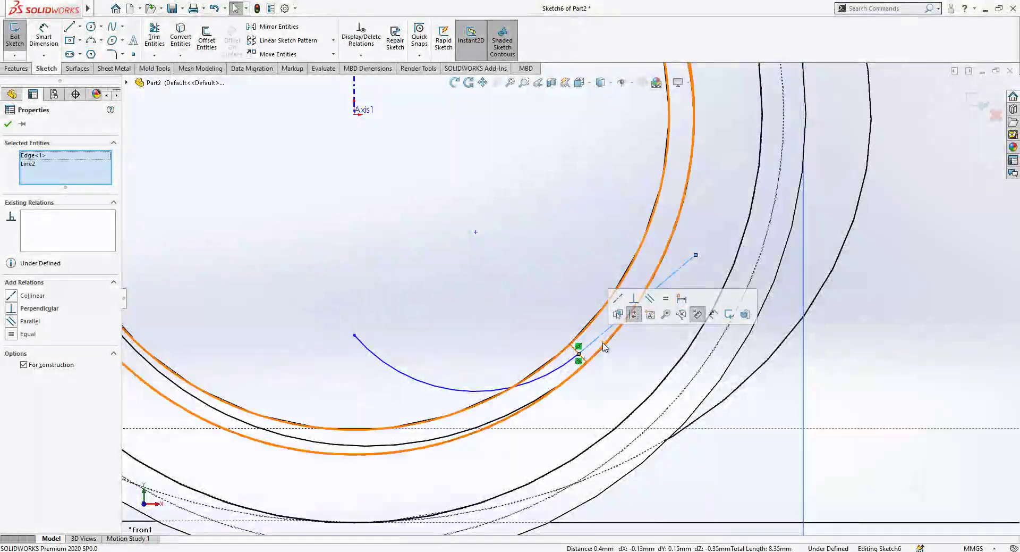
click(634, 298)
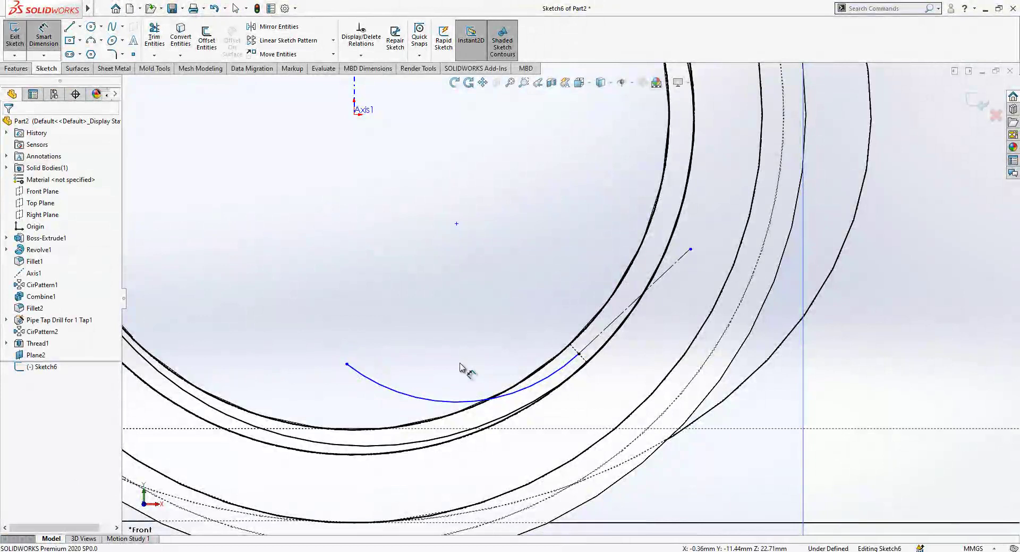
Dimension the arc's radius as 10 mm and exit the path sketch.
click(433, 400)
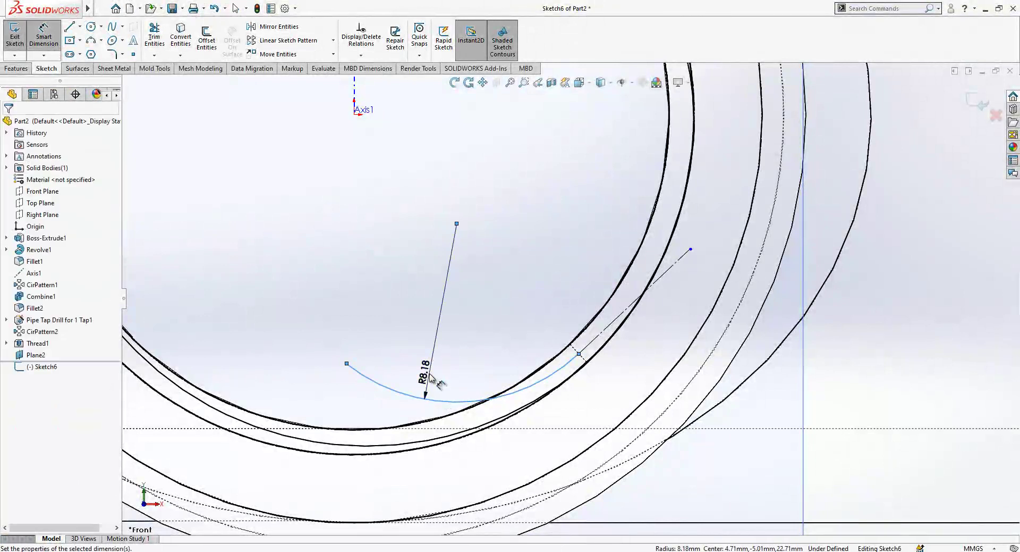
click(431, 378)
text(10)
key(Return)
key(Escape)
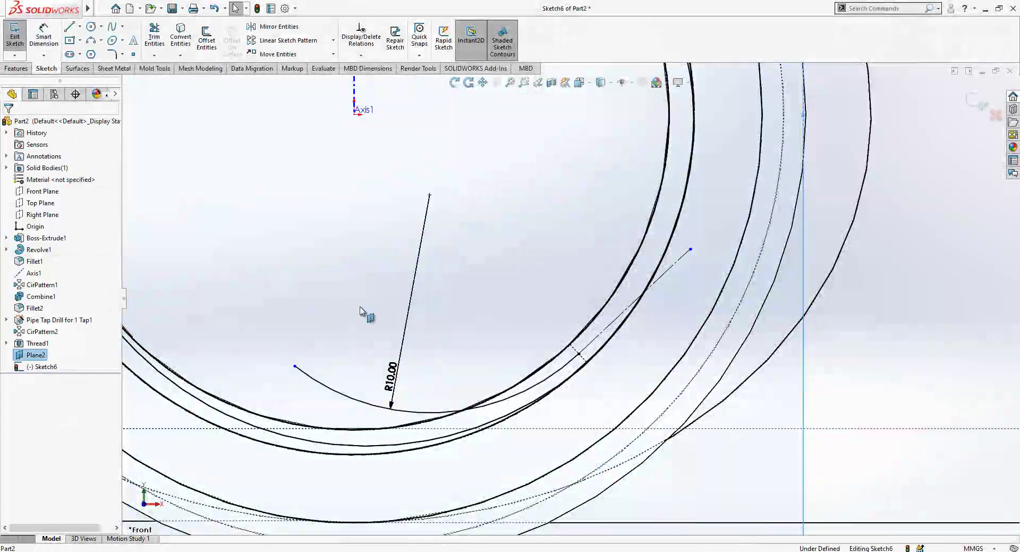
scroll(577, 358, up, 2)
scroll(576, 359, up, 3)
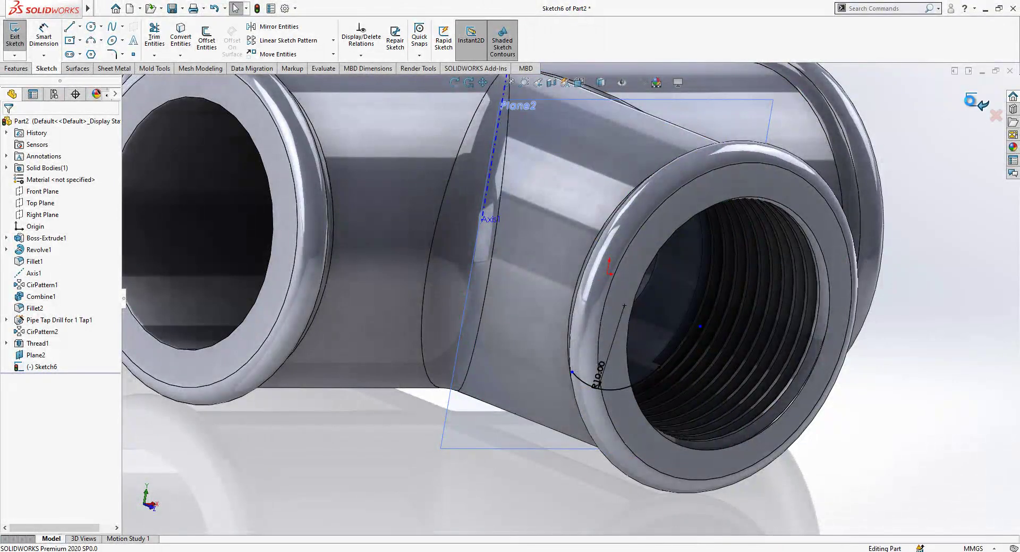
click(970, 100)
Create a profile sketch of the thread groove's outline on the triangular face at the thread's inner end, and exit it.
mouse_move(758, 305)
middle_down()
mouse_move(710, 317)
mouse_move(698, 354)
middle_up()
scroll(696, 335, down, 3)
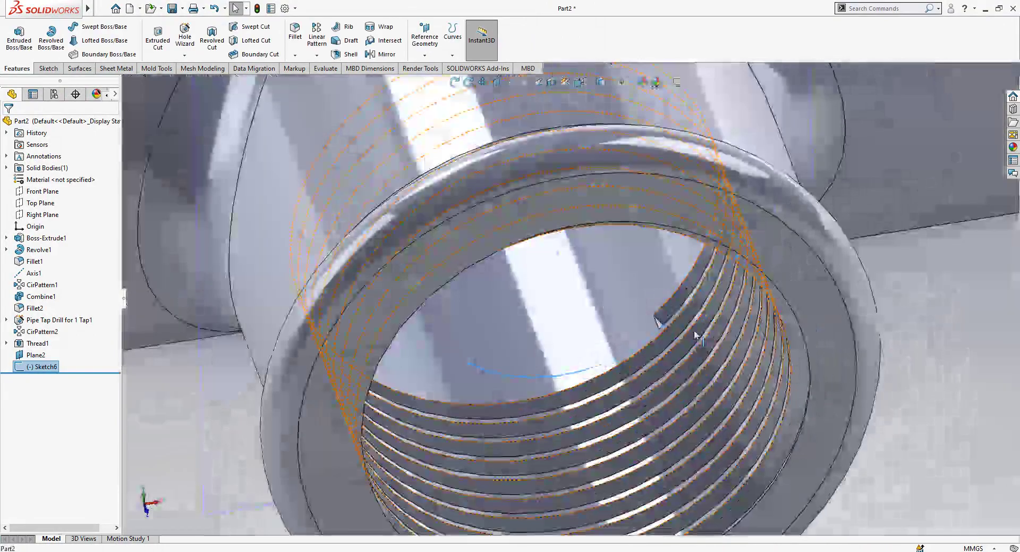
scroll(608, 303, down, 5)
click(616, 313)
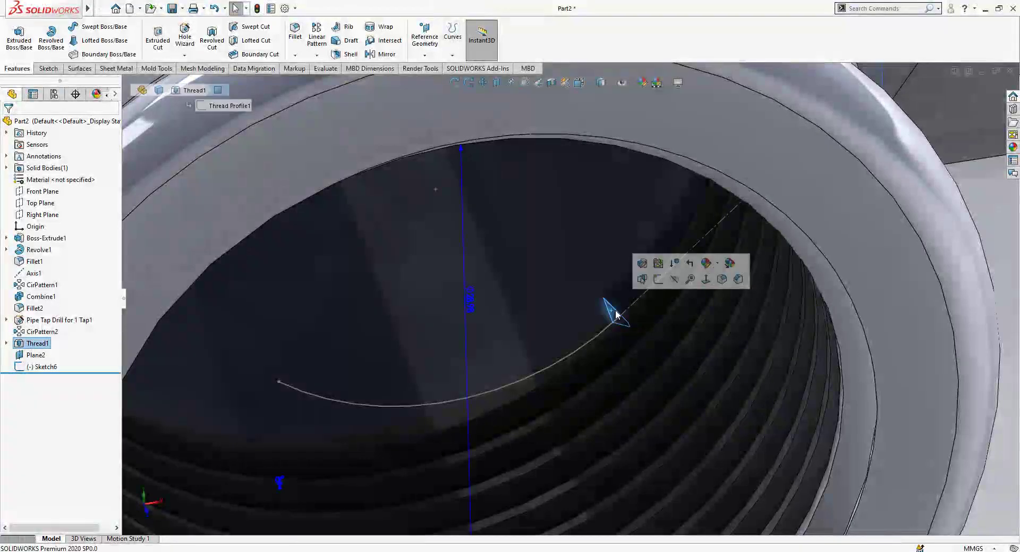
click(658, 279)
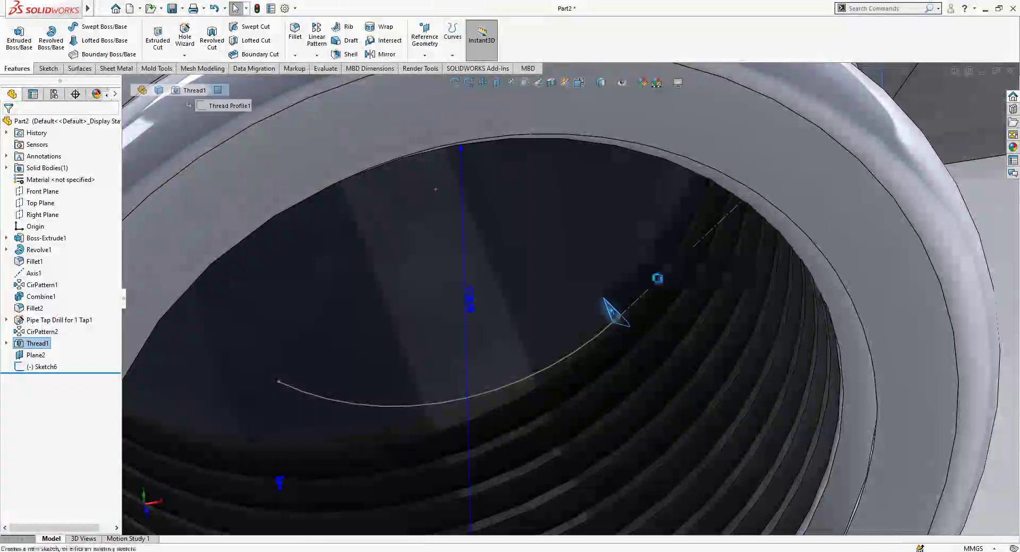
scroll(425, 214, up, 4)
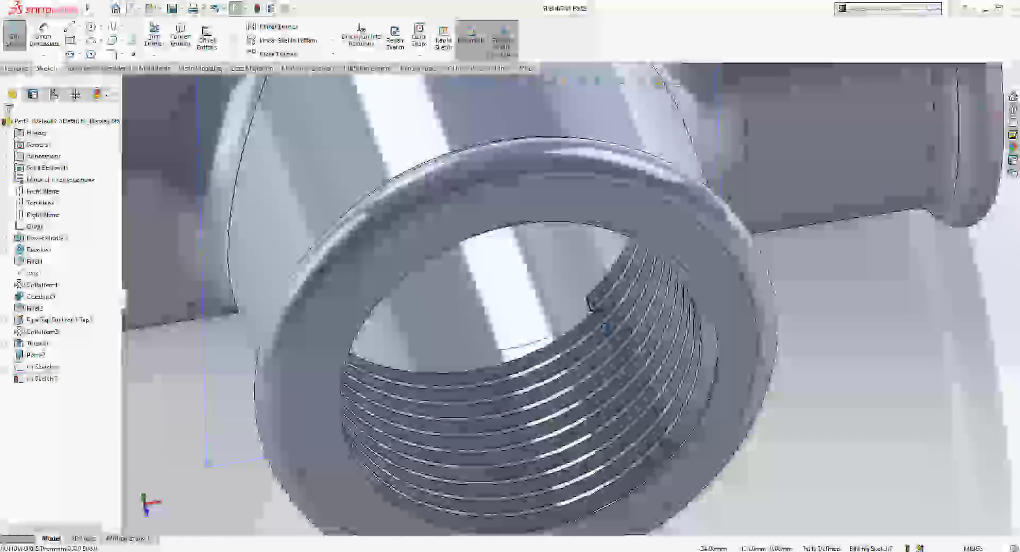
scroll(597, 319, up, 1)
middle_drag(597, 319, 640, 301)
click(977, 101)
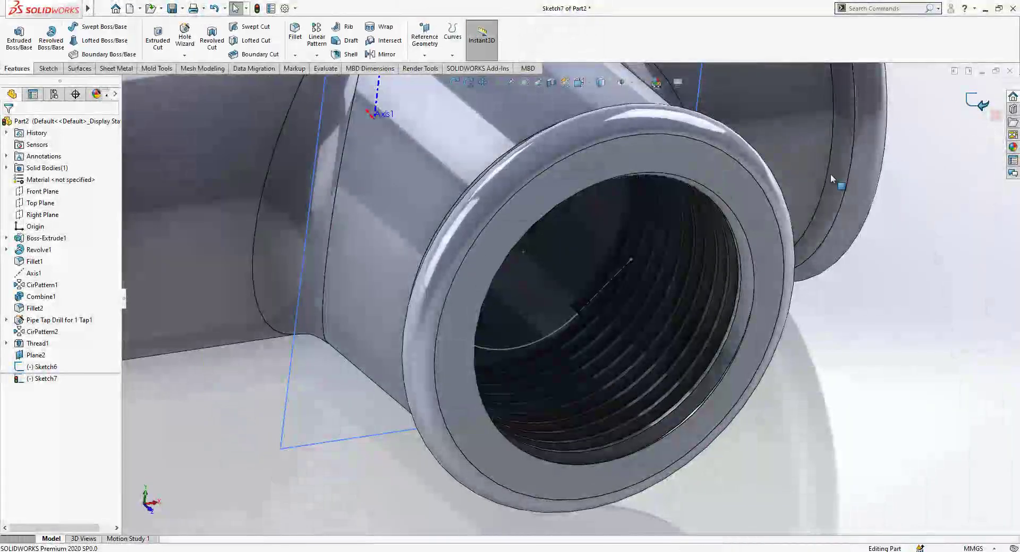
Make a swept cut of the thread-end profile sketch along the arc to run out the thread.
scroll(624, 285, down, 1)
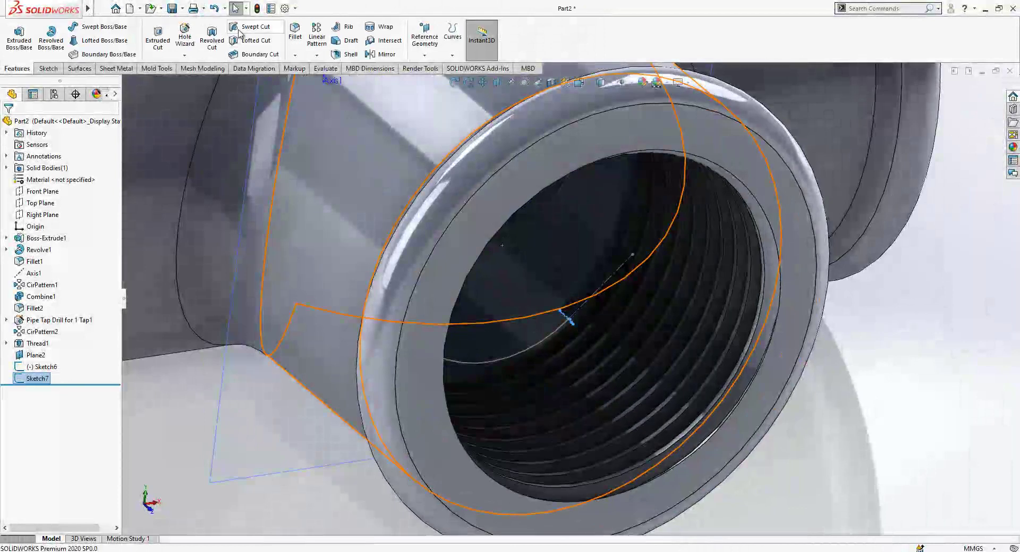
click(241, 29)
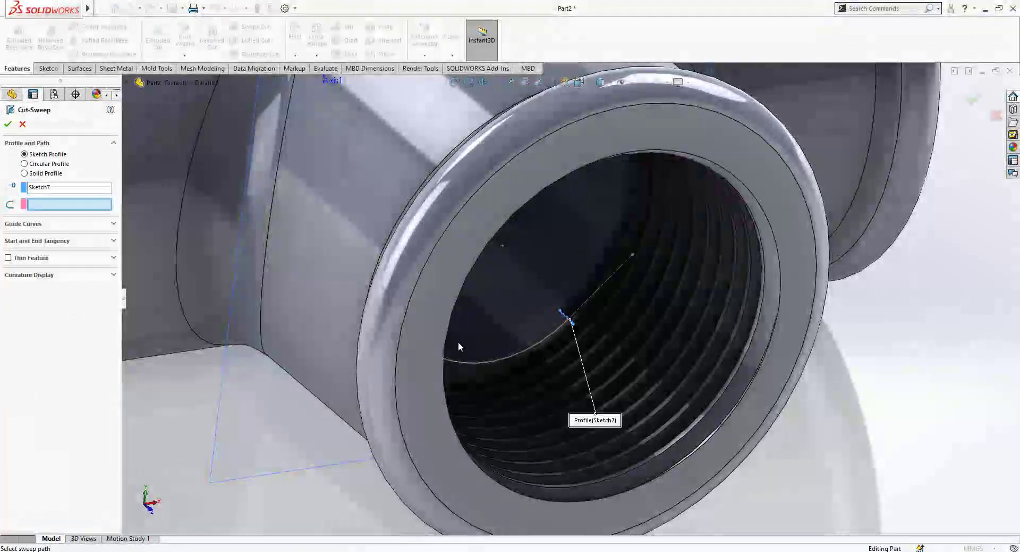
click(475, 361)
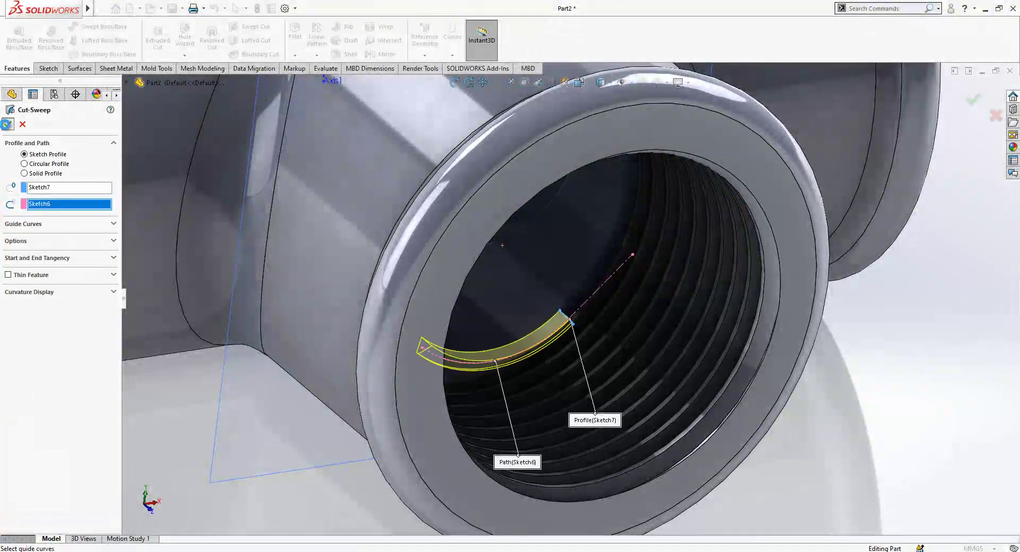
key(Return)
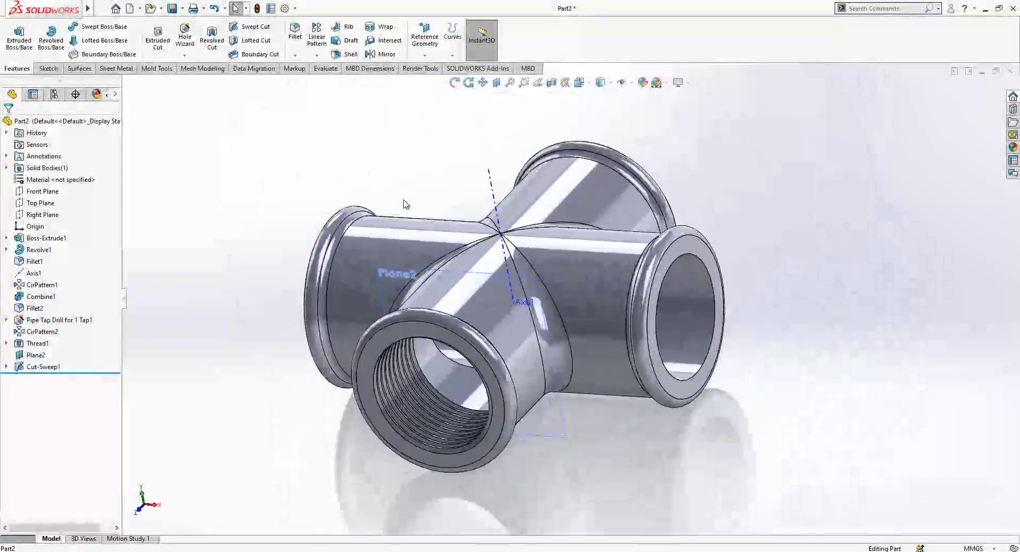
Circular-pattern the cut thread around the vertical axis with 4 equally spaced instances over 360°.
click(317, 55)
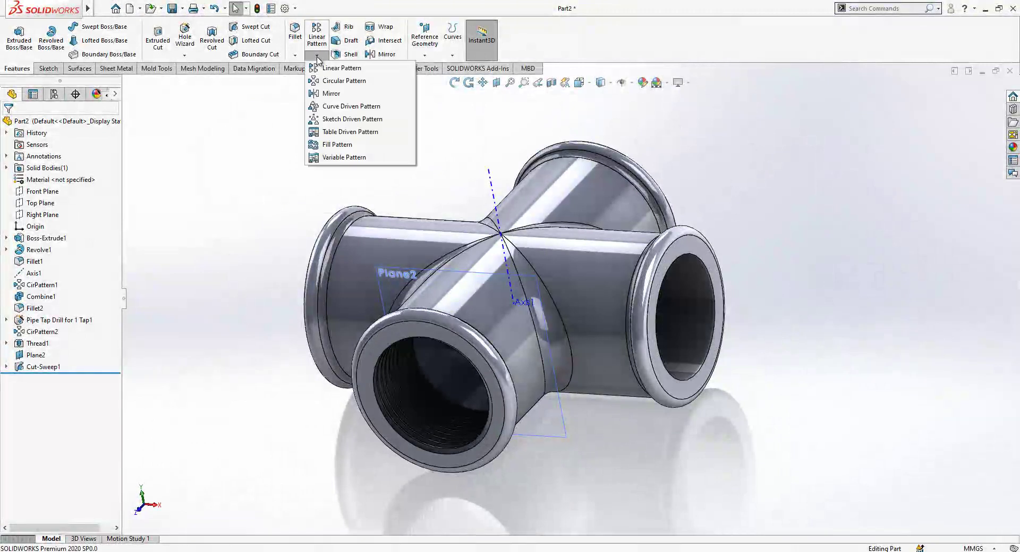
click(319, 84)
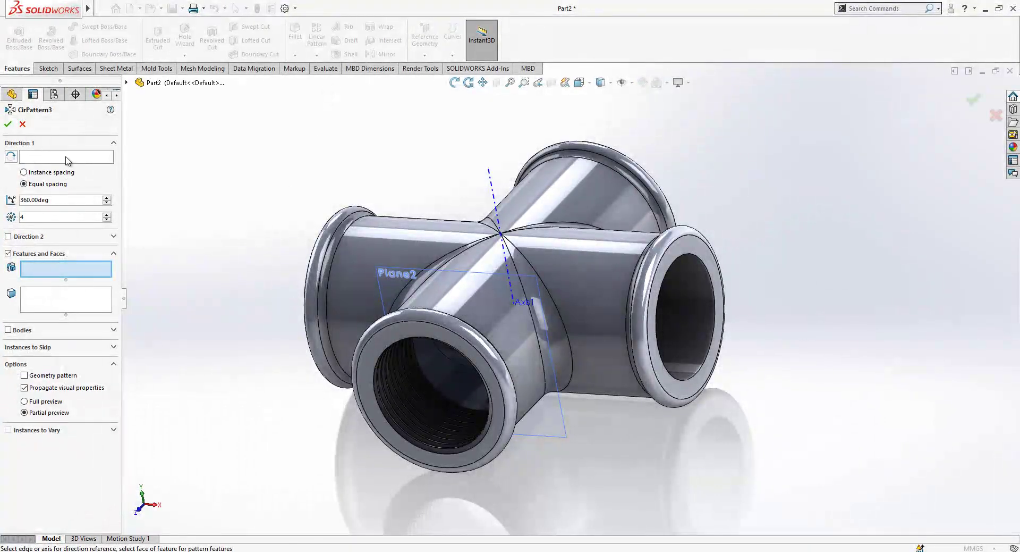
click(67, 158)
click(493, 187)
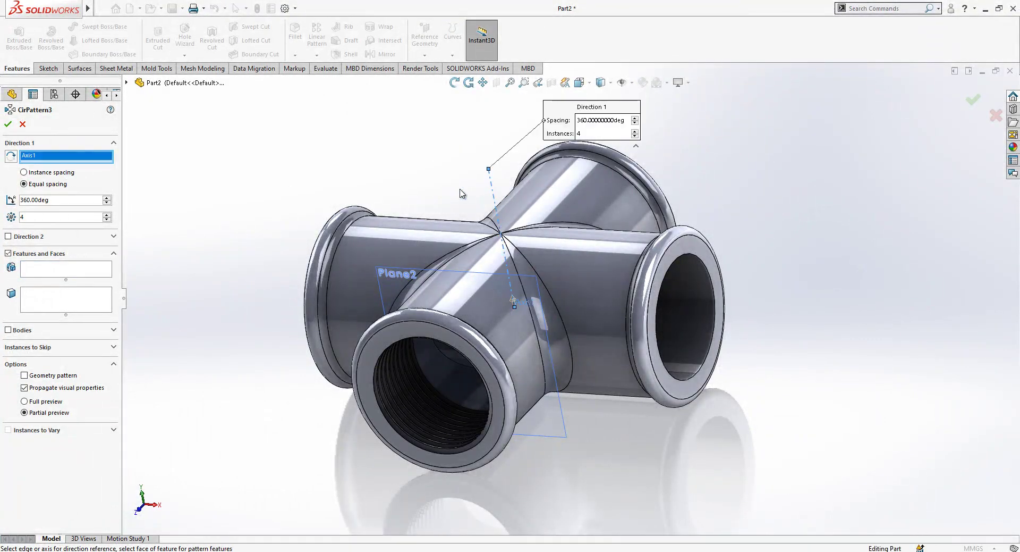
click(77, 274)
click(410, 416)
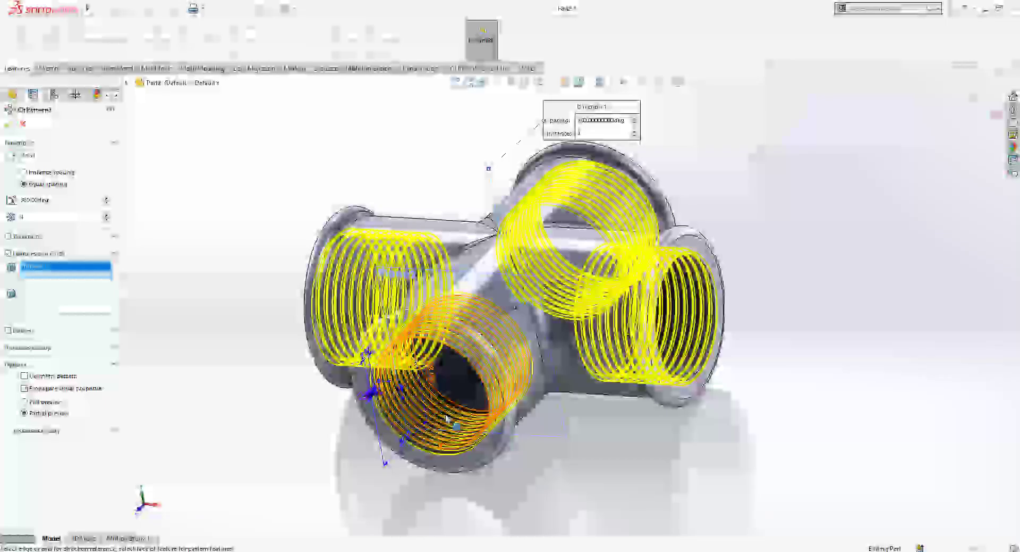
click(448, 419)
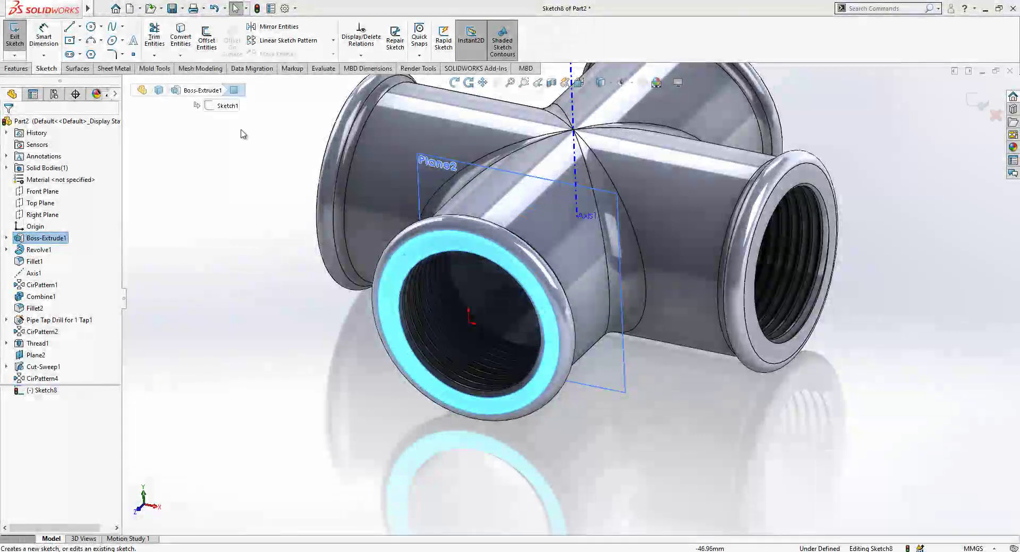
Sketch a circle about 32 mm in diameter, centred on the origin, on the front arm's end face.
click(91, 26)
scroll(470, 317, up, 3)
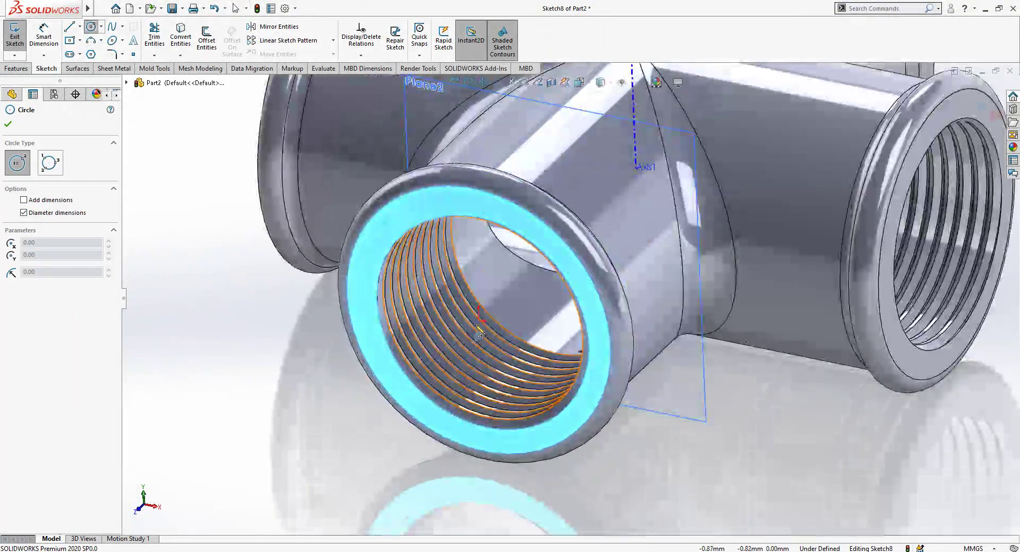
click(469, 318)
click(444, 207)
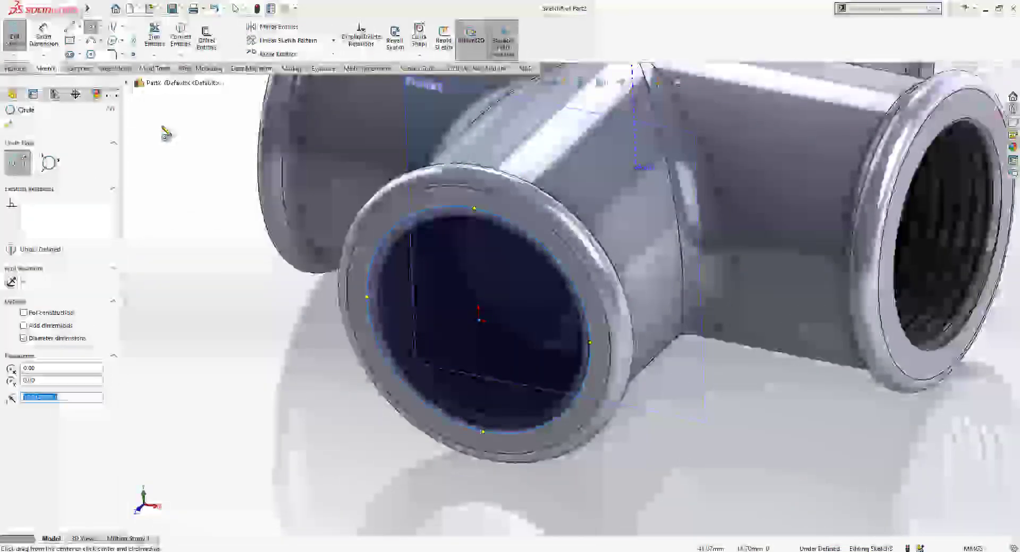
key(Escape)
Dimension the circle's diameter as 32.5 mm.
click(453, 205)
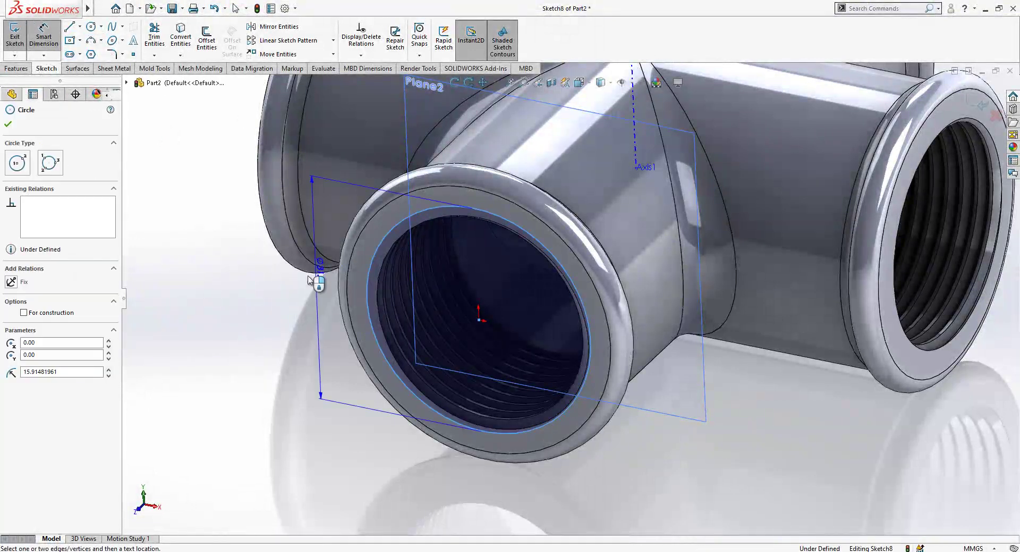
click(290, 317)
text(32.5)
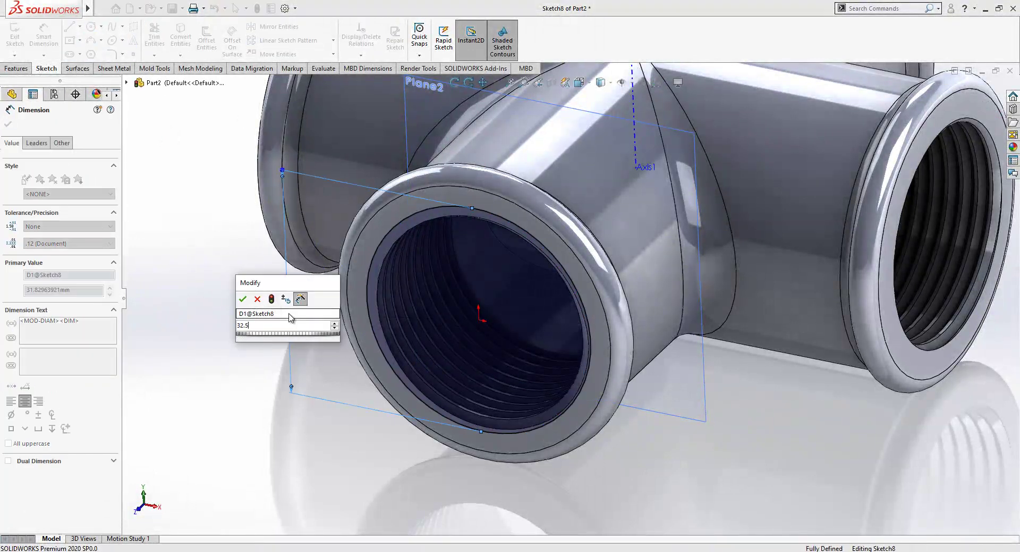
key(Return)
key(Escape)
Make a drafted extruded cut of the circle into the arm's end to bevel the threaded opening.
click(35, 66)
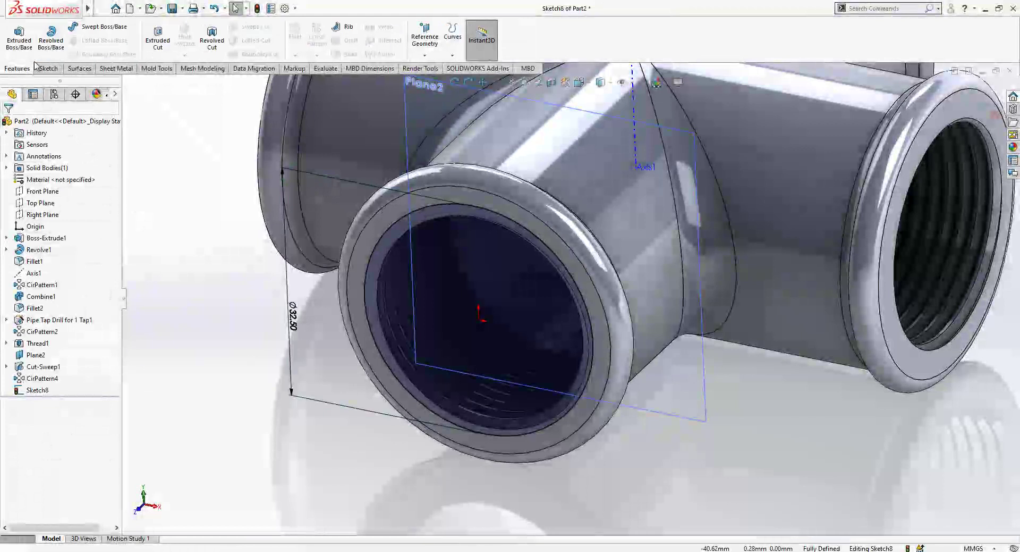
click(159, 39)
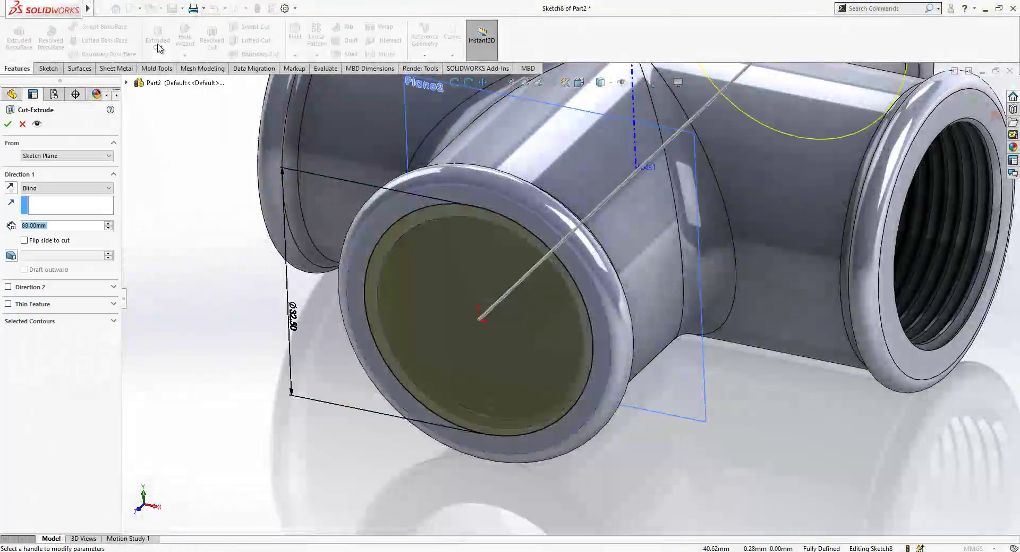
click(10, 256)
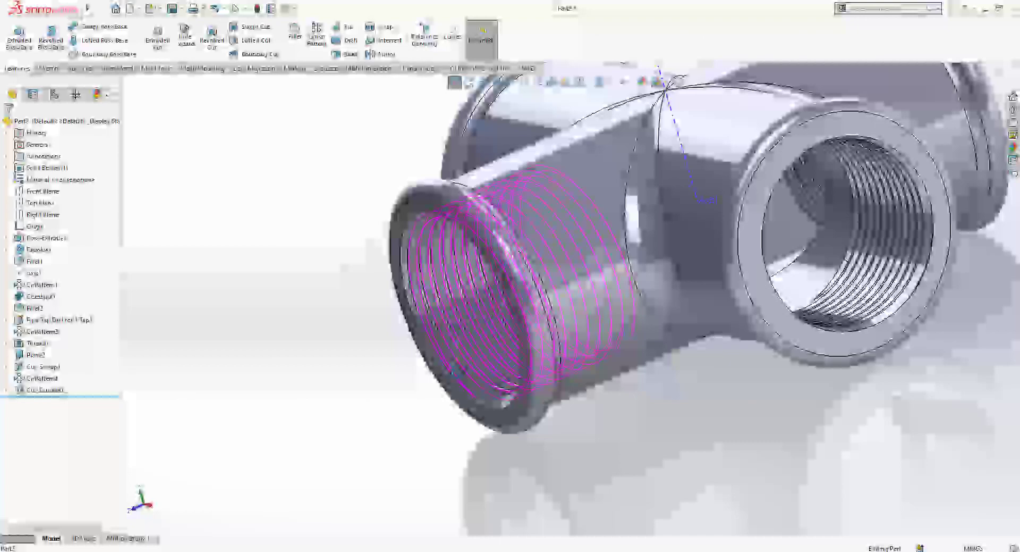
middle_drag(467, 319, 447, 420)
scroll(531, 371, down, 3)
scroll(447, 419, up, 5)
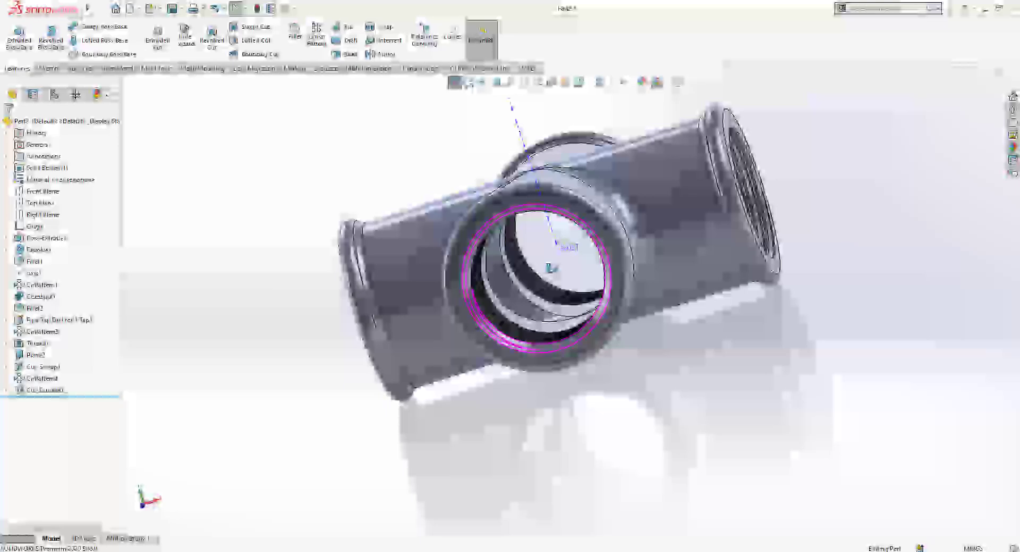
scroll(597, 242, down, 1)
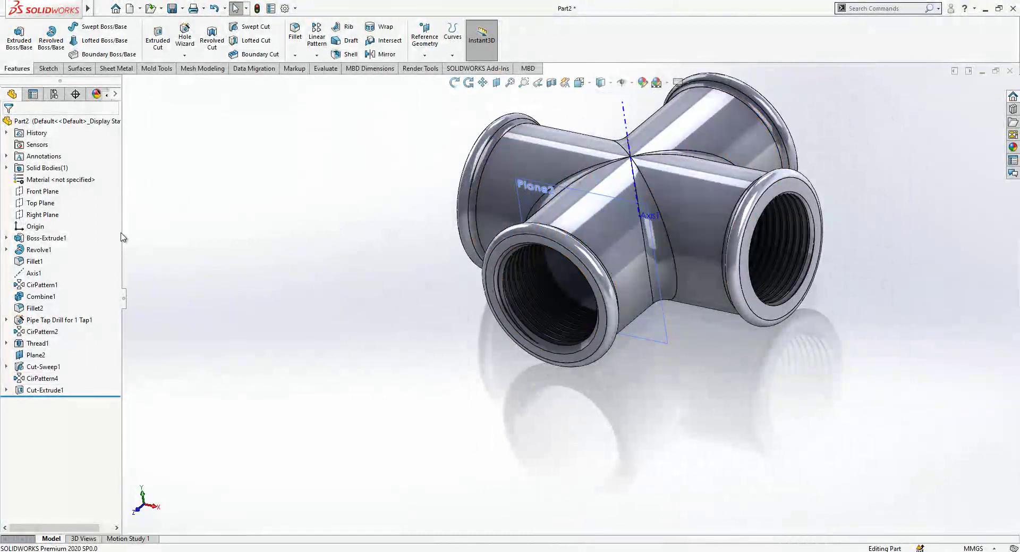
Circular-pattern the drafted cut around the vertical axis with 4 equally spaced instances over 360°, with geometry pattern off.
click(33, 272)
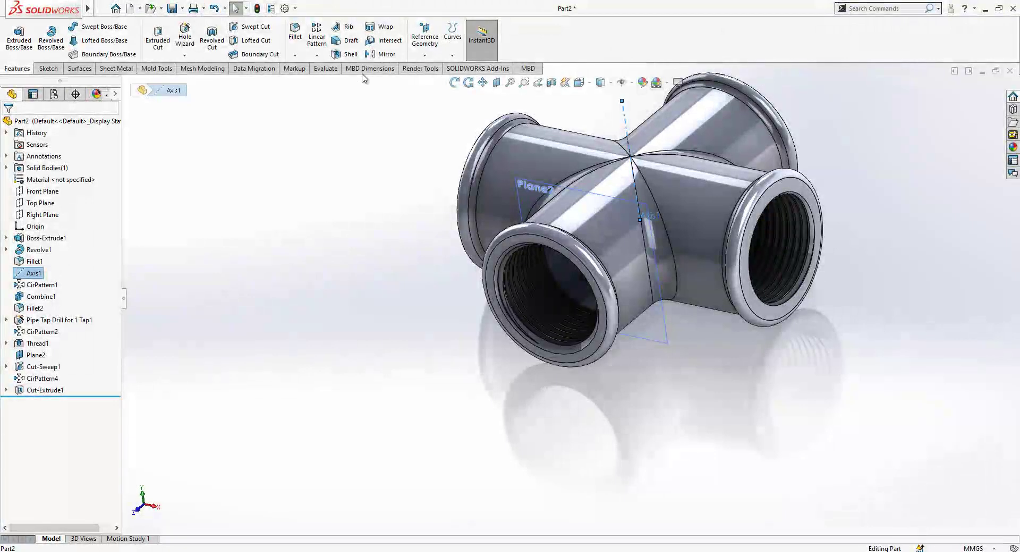
click(317, 55)
click(340, 83)
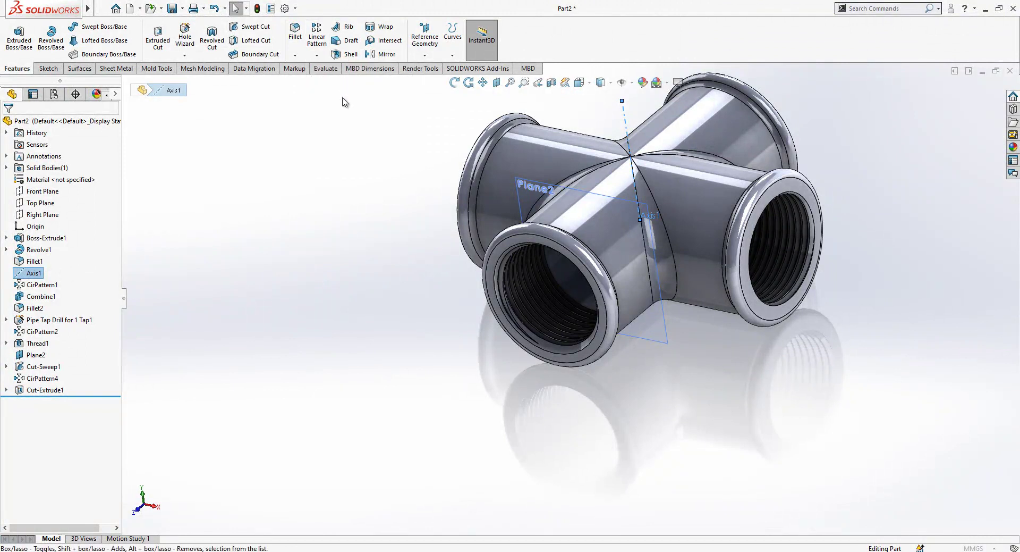
scroll(502, 255, down, 3)
click(477, 288)
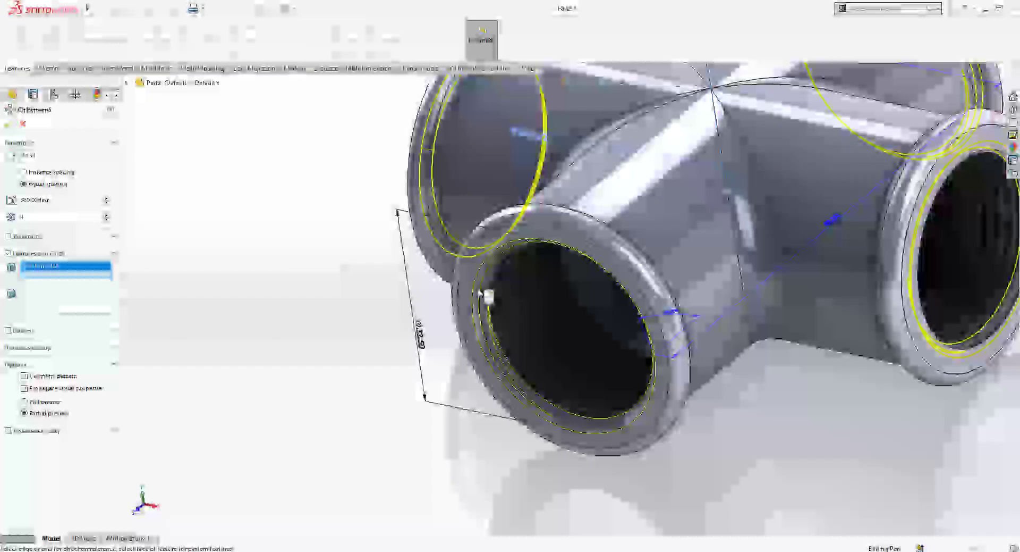
scroll(420, 320, up, 2)
click(10, 127)
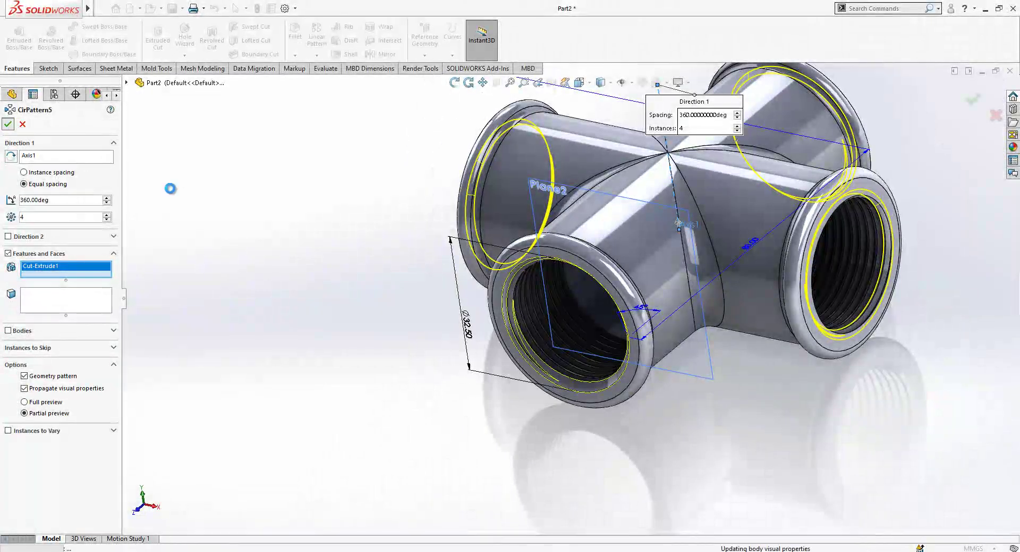
click(59, 375)
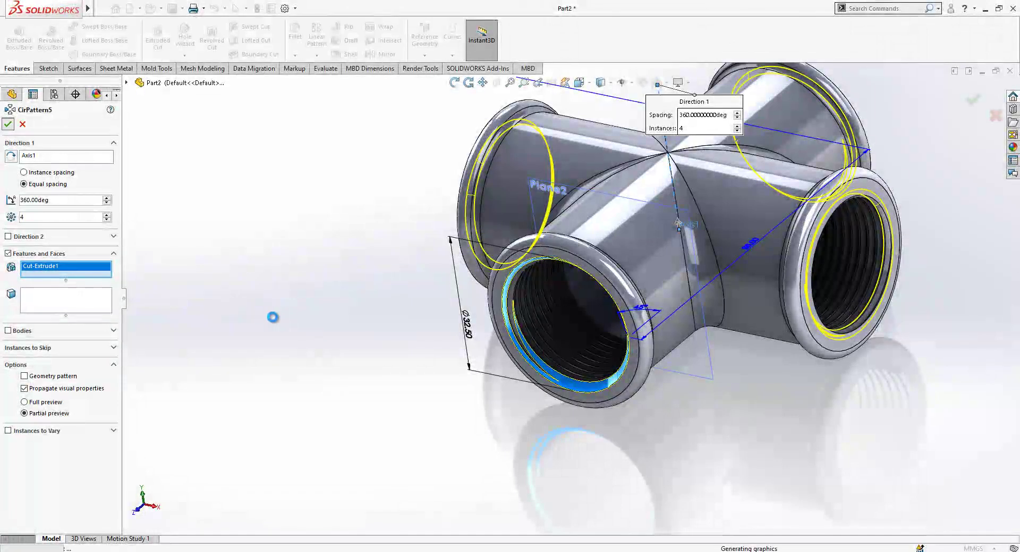
key(Return)
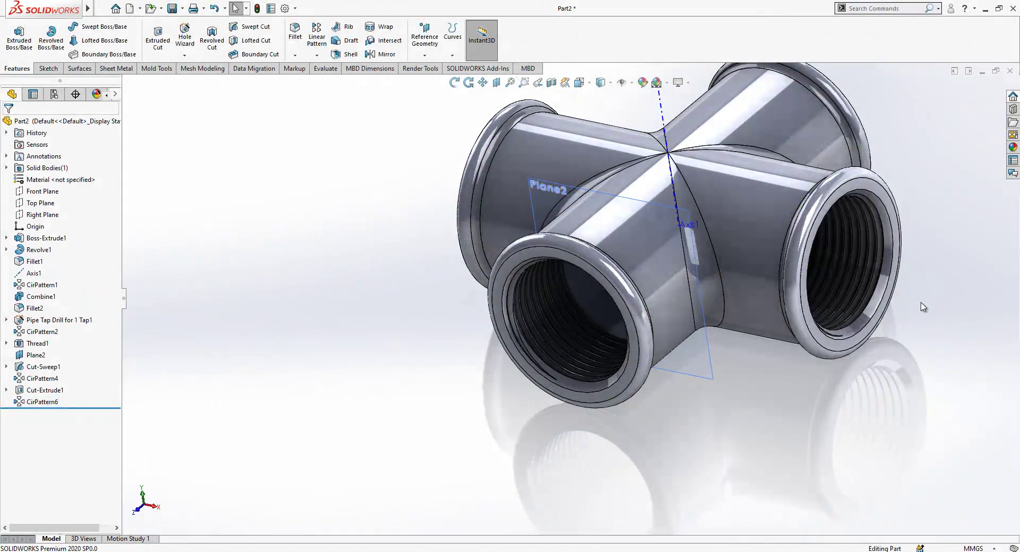
Hide the vertical reference axis and the reference plane Plane2.
middle_drag(888, 282, 946, 313)
scroll(945, 320, up, 1)
scroll(707, 186, up, 3)
scroll(701, 148, down, 4)
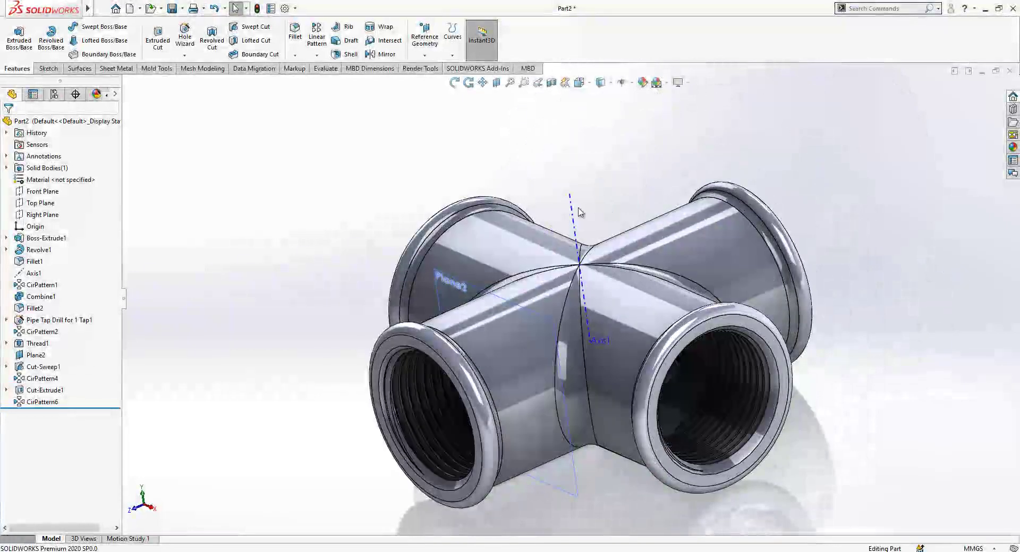
click(579, 212)
click(626, 177)
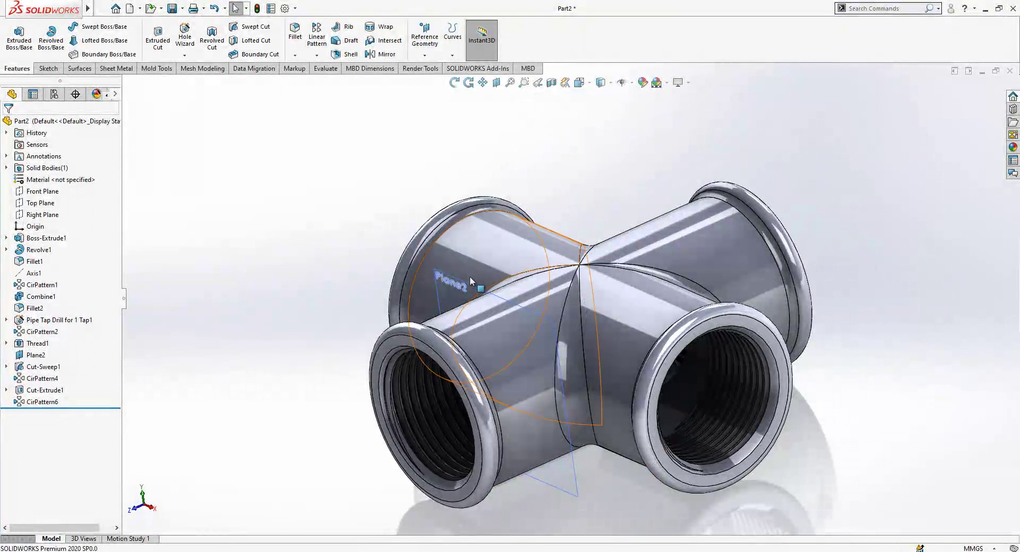
click(470, 277)
click(517, 240)
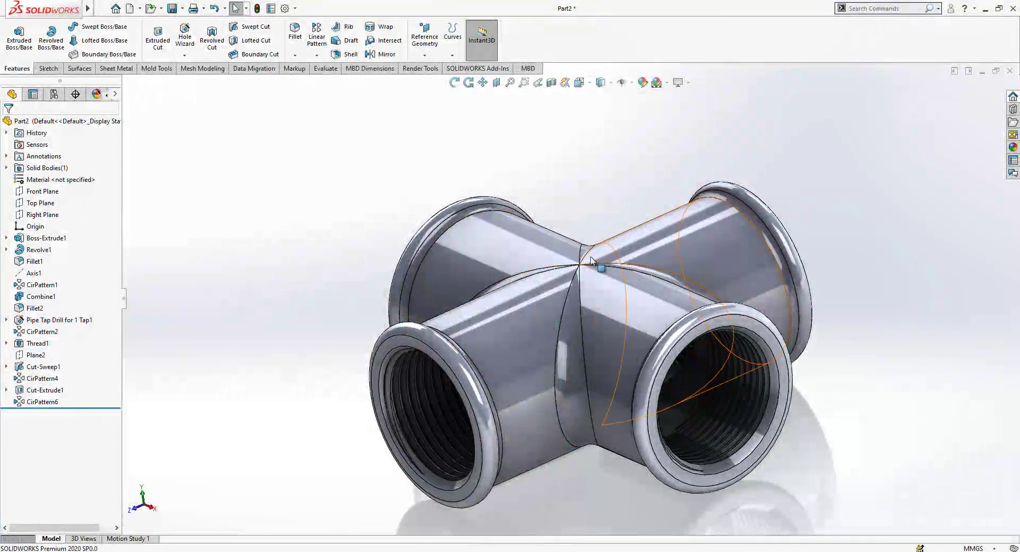
Switch the display to shaded without edges and apply a plain white background scene.
scroll(593, 261, up, 2)
middle_drag(593, 261, 619, 250)
click(608, 84)
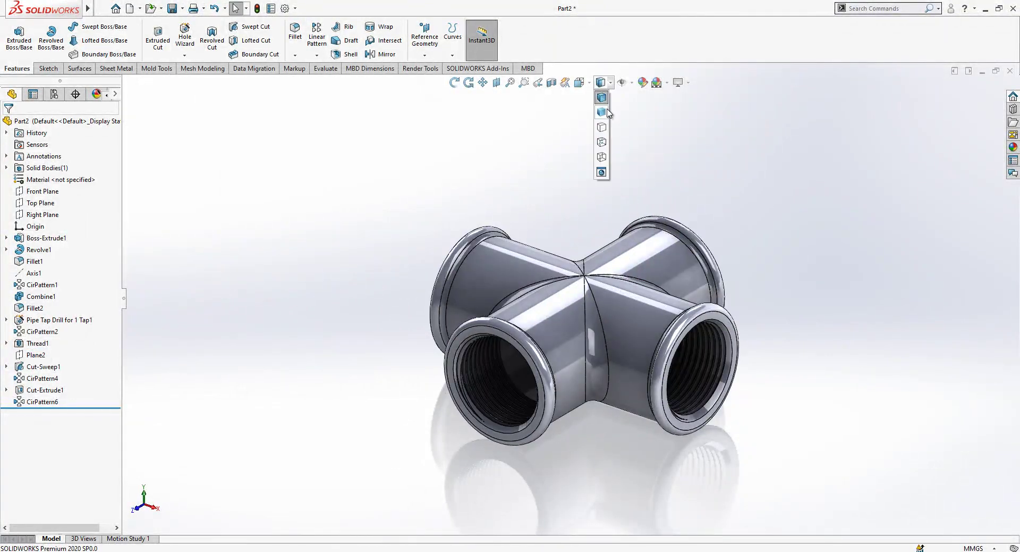
click(605, 111)
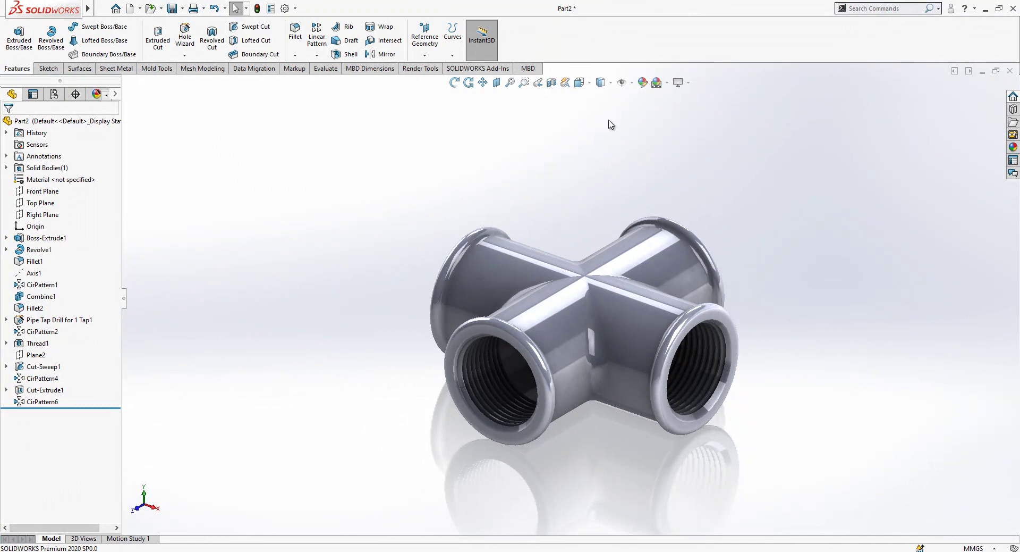
click(659, 84)
click(675, 104)
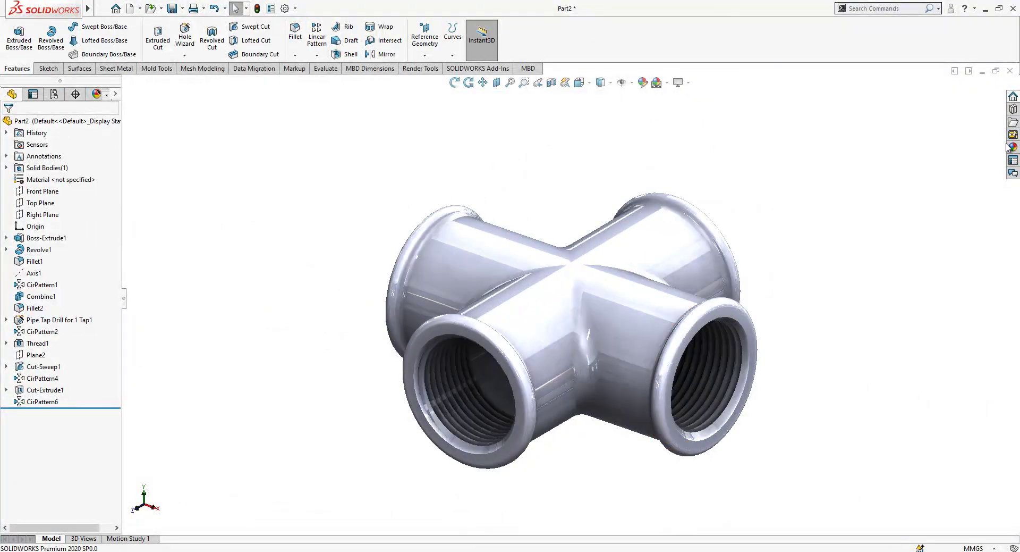
Apply a brass appearance from the metal appearances to the whole fitting.
click(1012, 147)
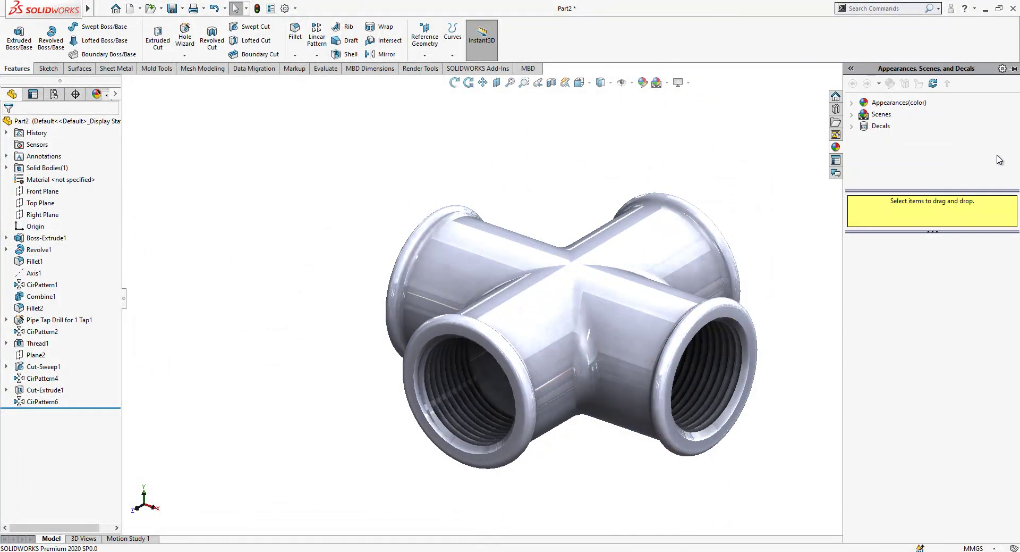
click(852, 103)
click(864, 126)
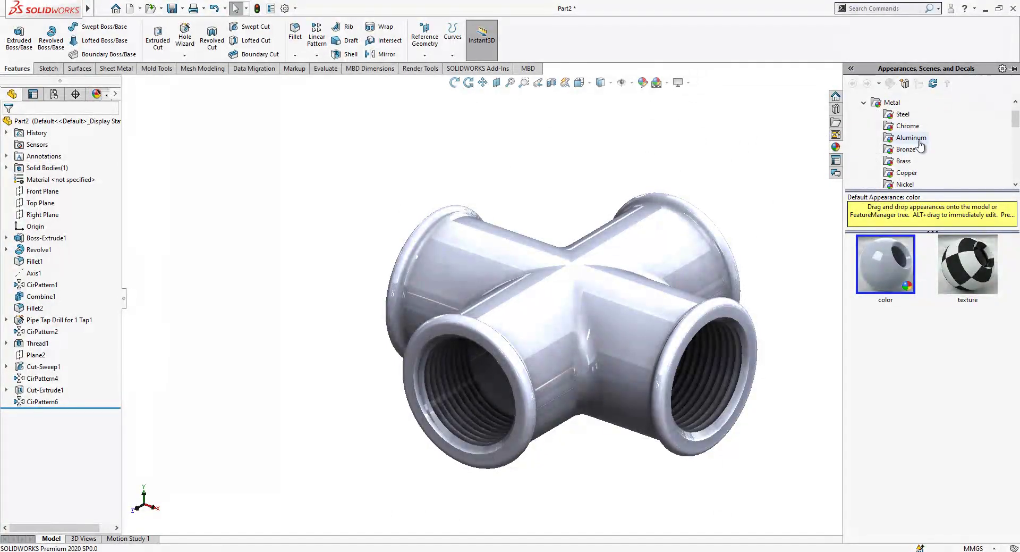
click(911, 138)
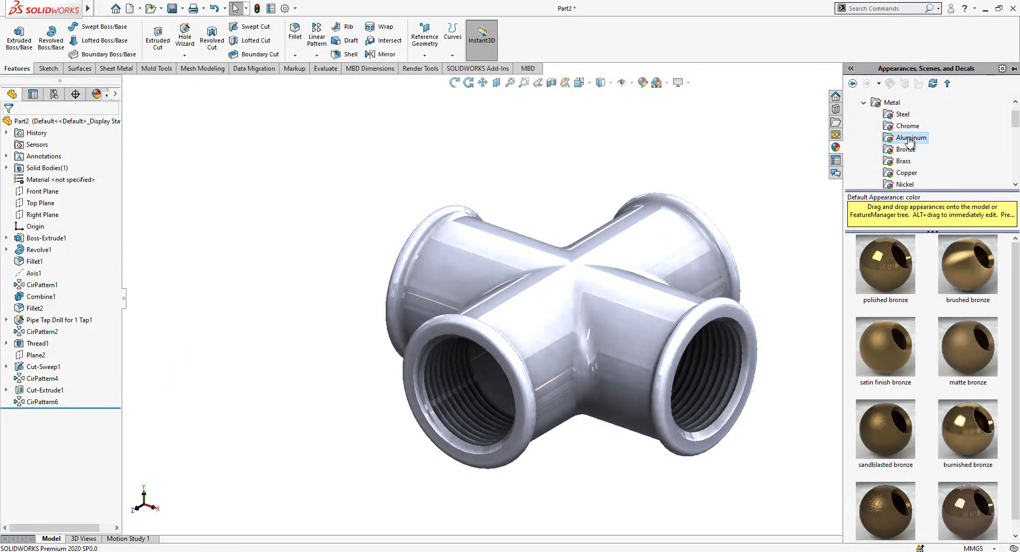
click(904, 161)
drag(898, 325, 621, 289)
click(620, 287)
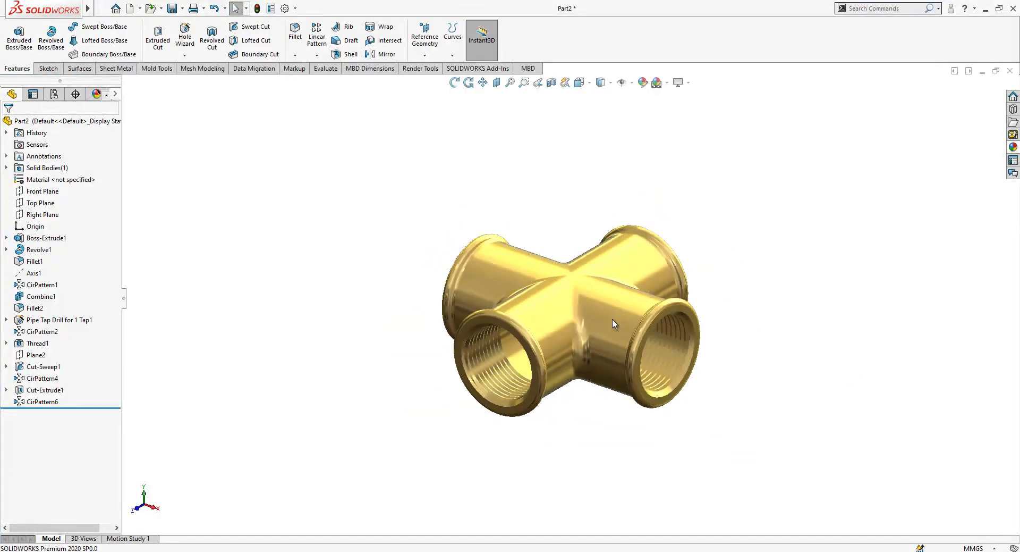
Examine the brass fitting's filleted arms and threaded openings.
scroll(611, 321, down, 3)
middle_drag(599, 314, 524, 278)
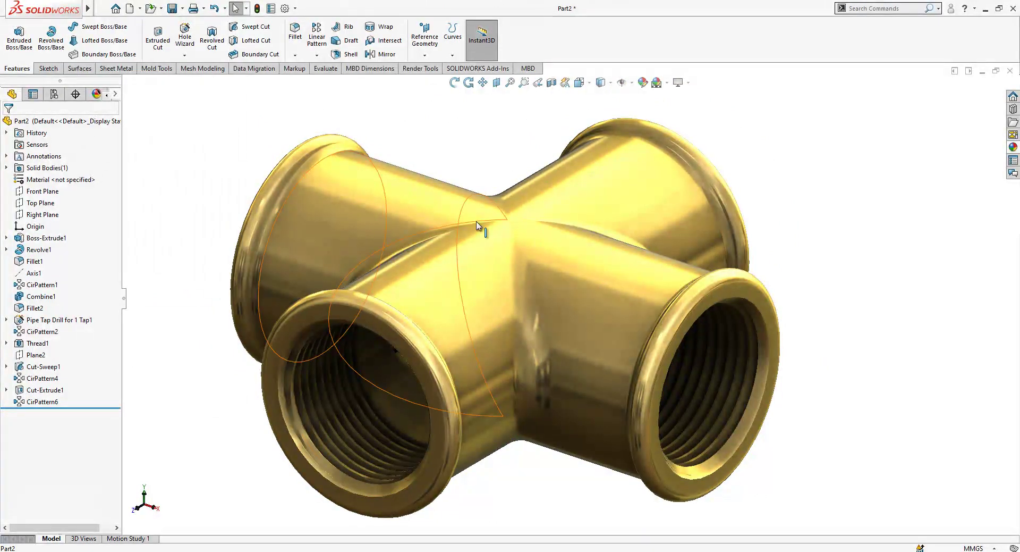
scroll(590, 289, up, 2)
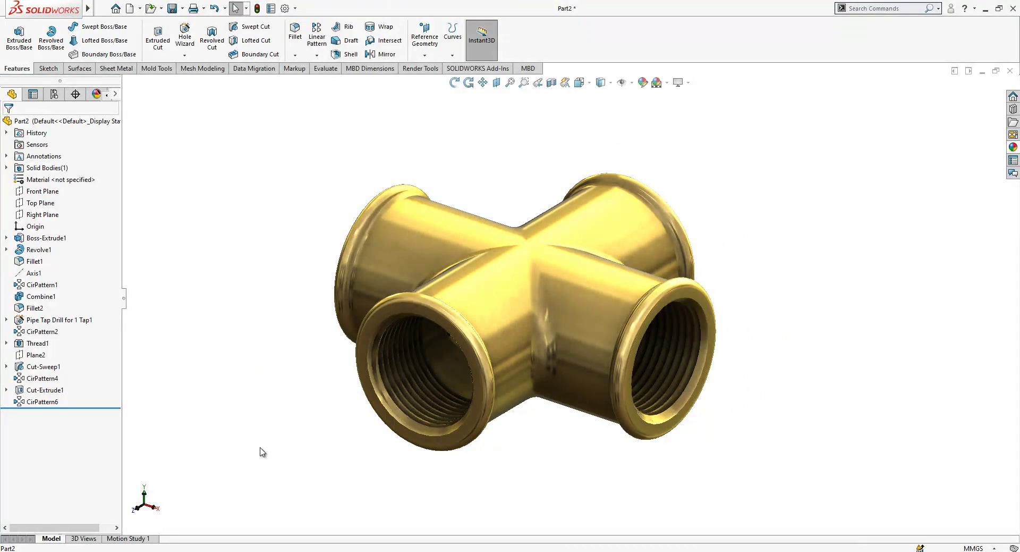
scroll(297, 454, up, 1)
middle_drag(298, 455, 290, 457)
scroll(297, 455, down, 1)
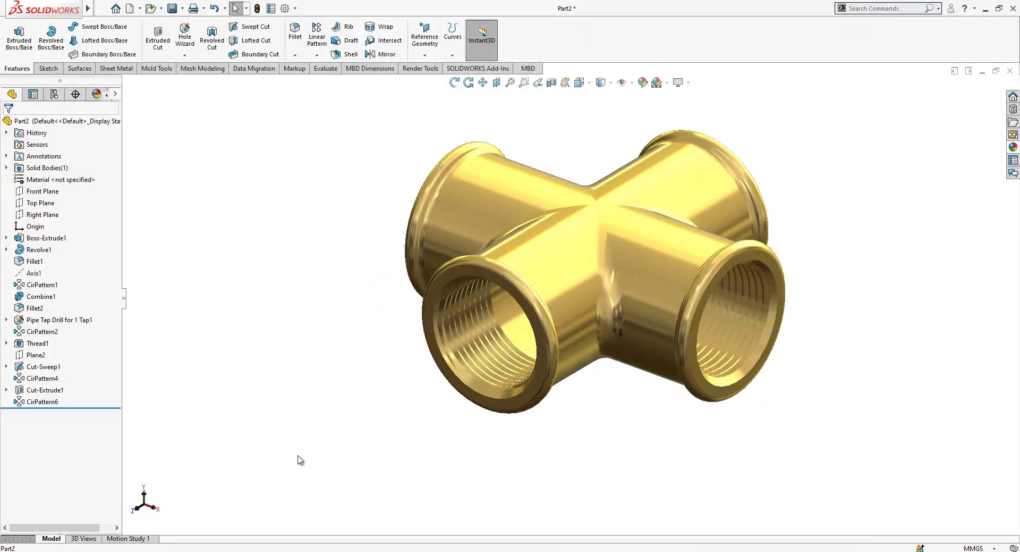
scroll(810, 191, up, 1)
scroll(809, 191, up, 1)
scroll(810, 192, down, 2)
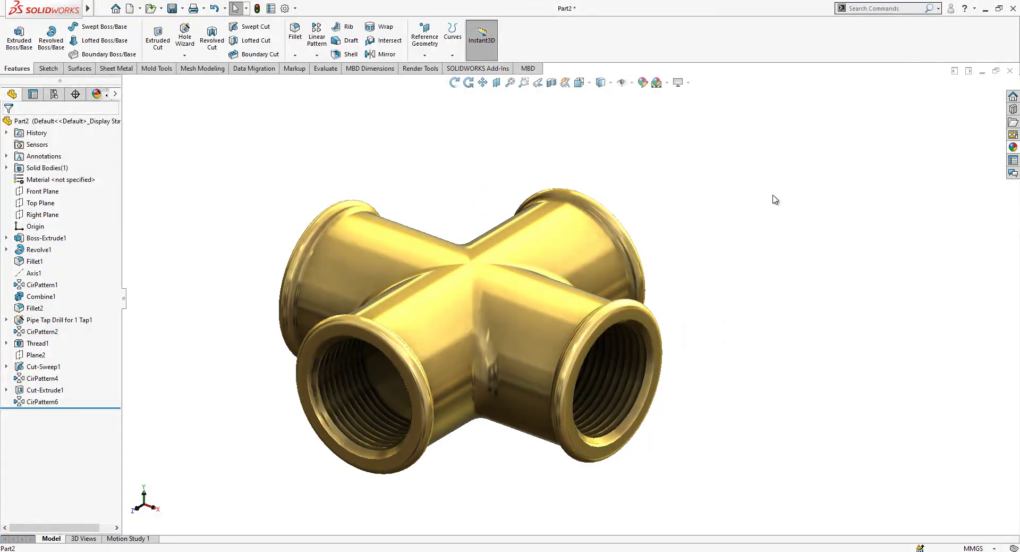
scroll(743, 213, up, 1)
scroll(481, 328, down, 1)
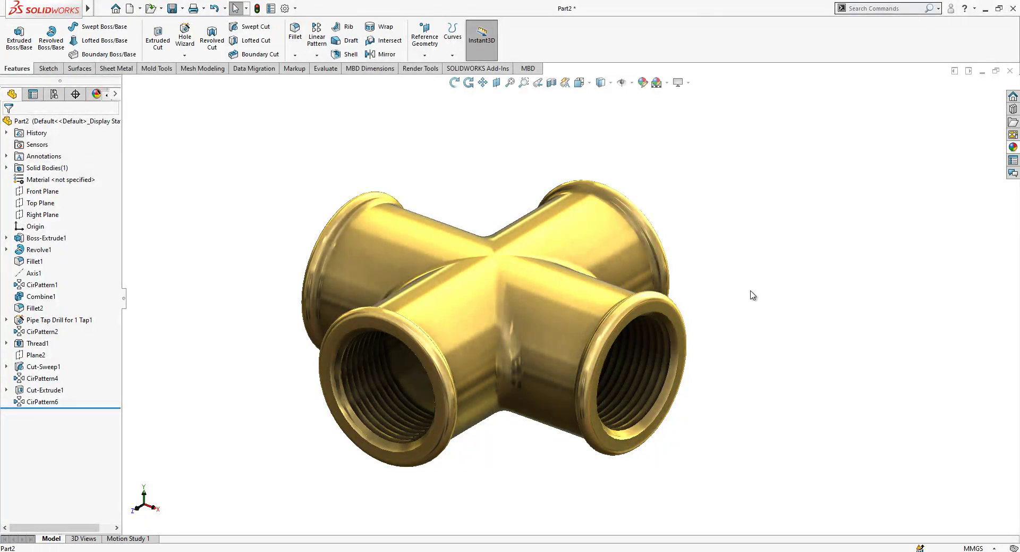
scroll(492, 301, down, 2)
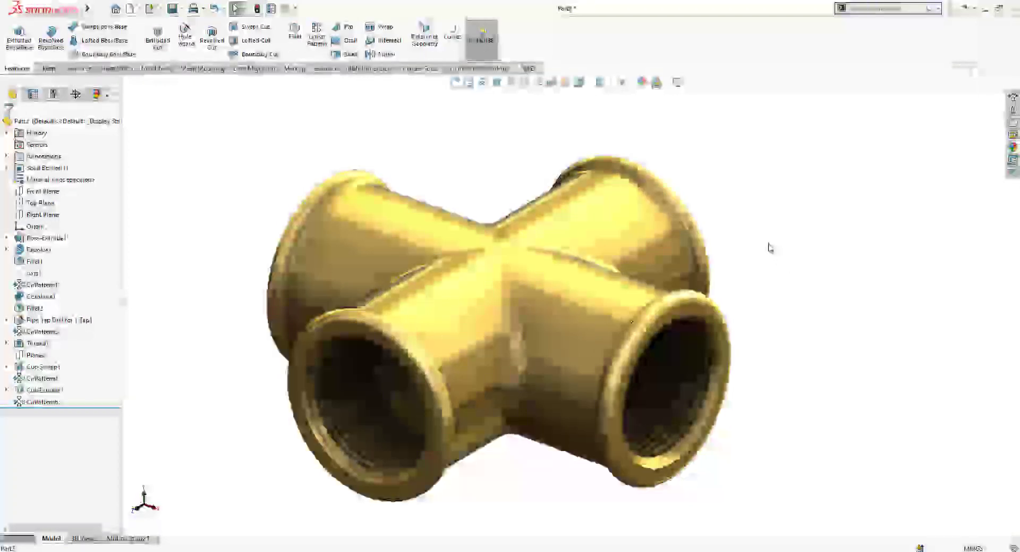
scroll(771, 247, up, 2)
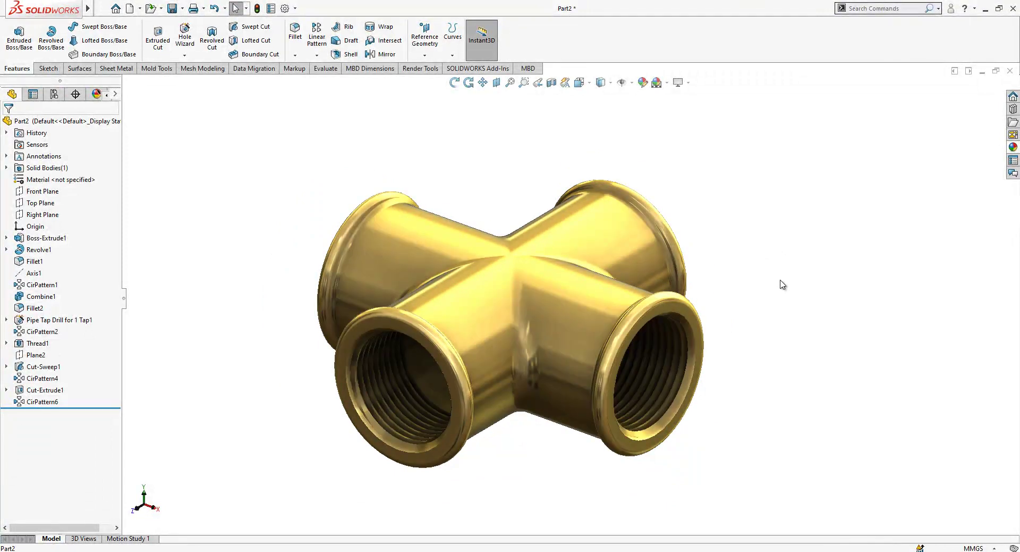